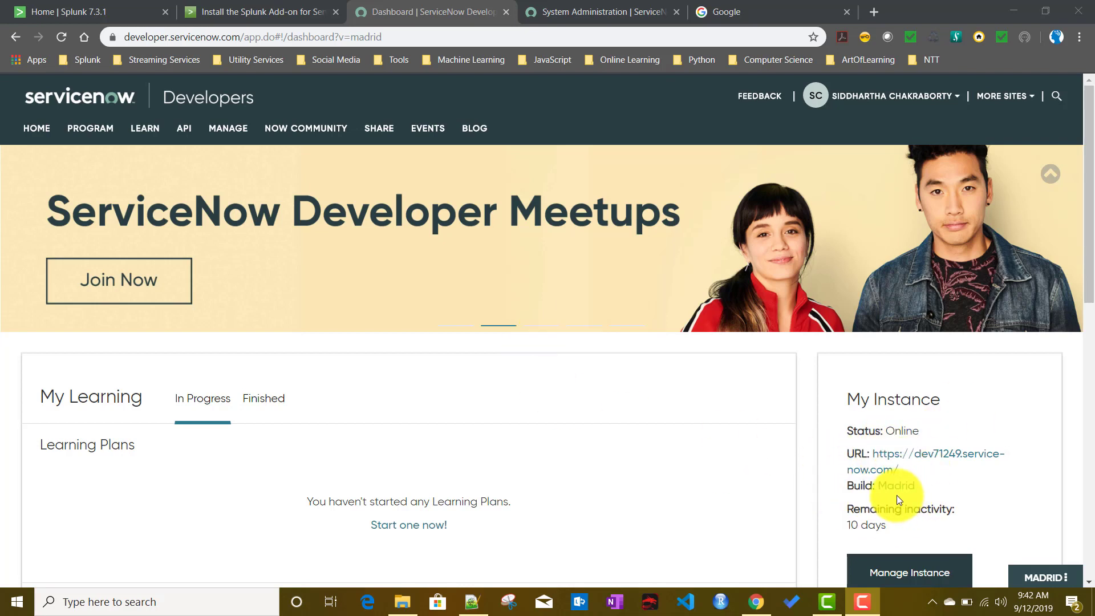
From System Administration, open the self-service Incidents list showing INC0010002, 'This is test Incident 1'.
mouse_move(879, 498)
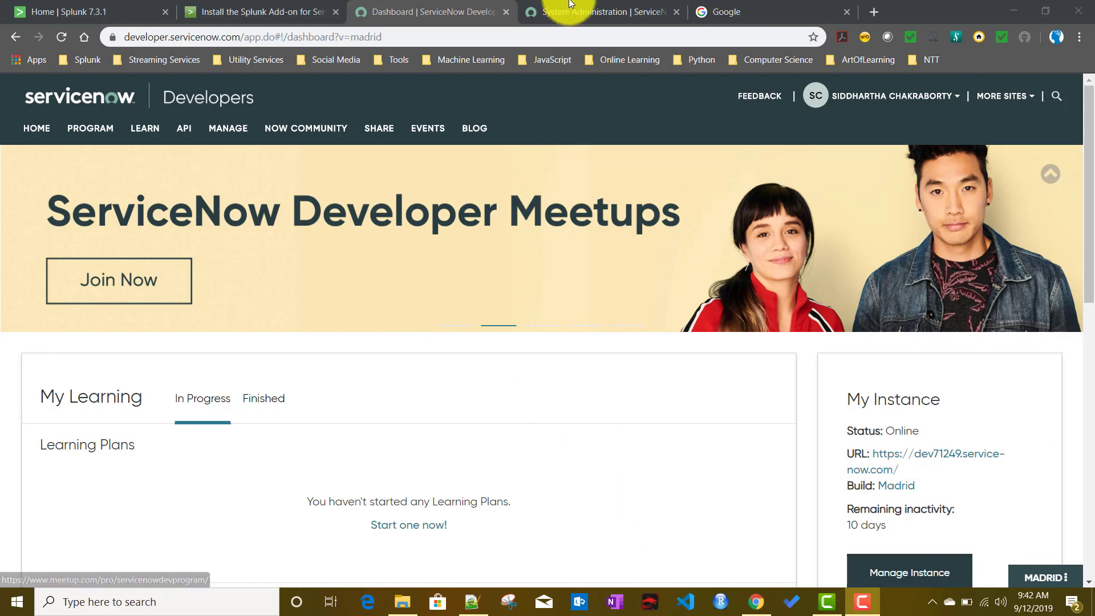
click(588, 13)
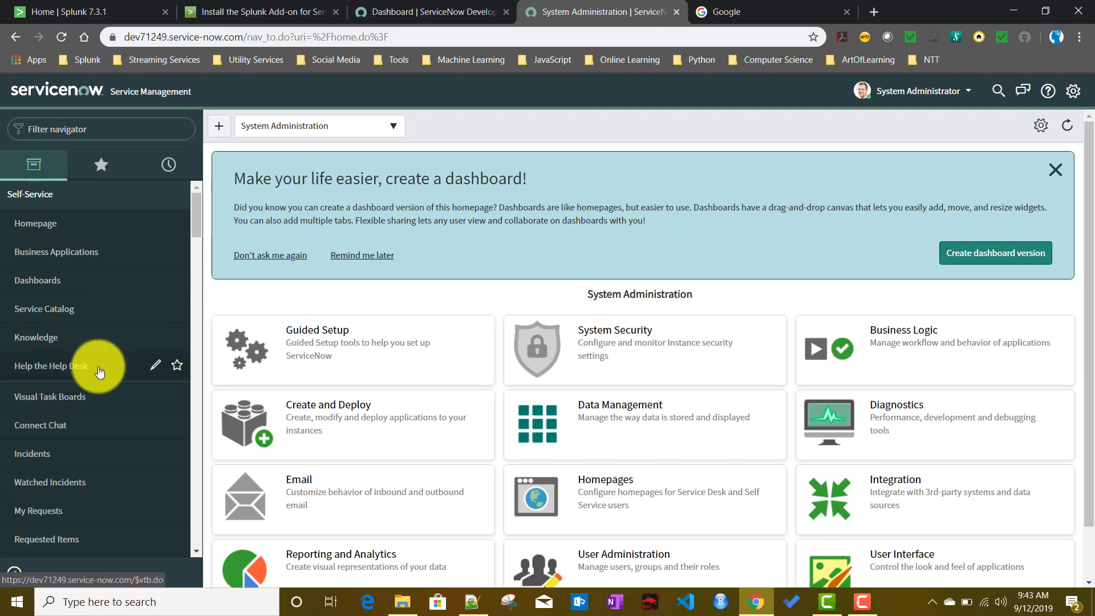
click(42, 463)
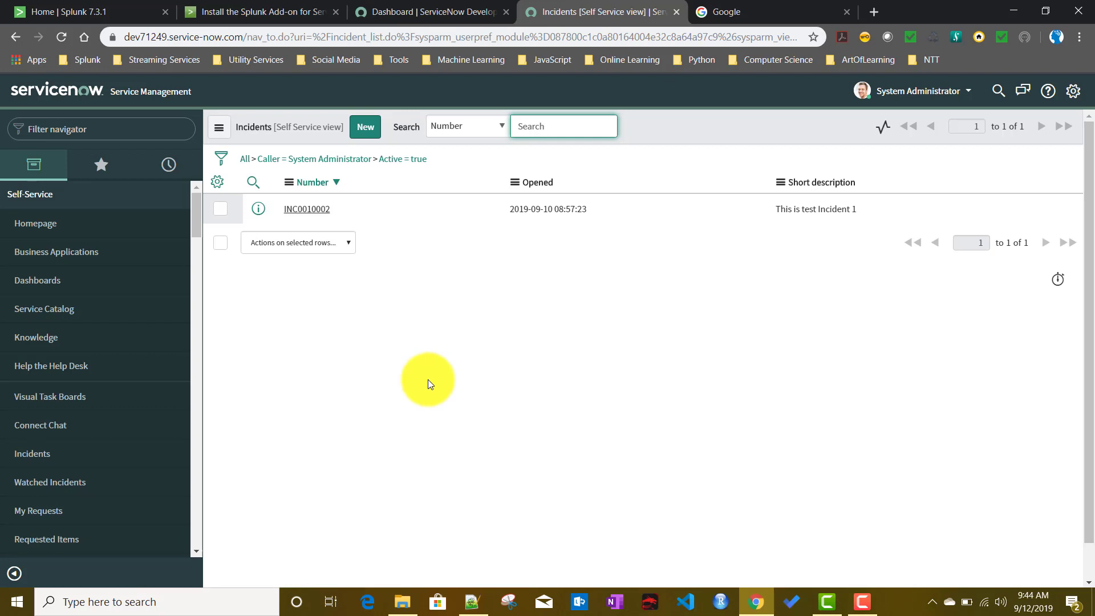
Search Google for 'splunk add on for servicenow' using the suggestion offered for 'splunk'.
click(727, 17)
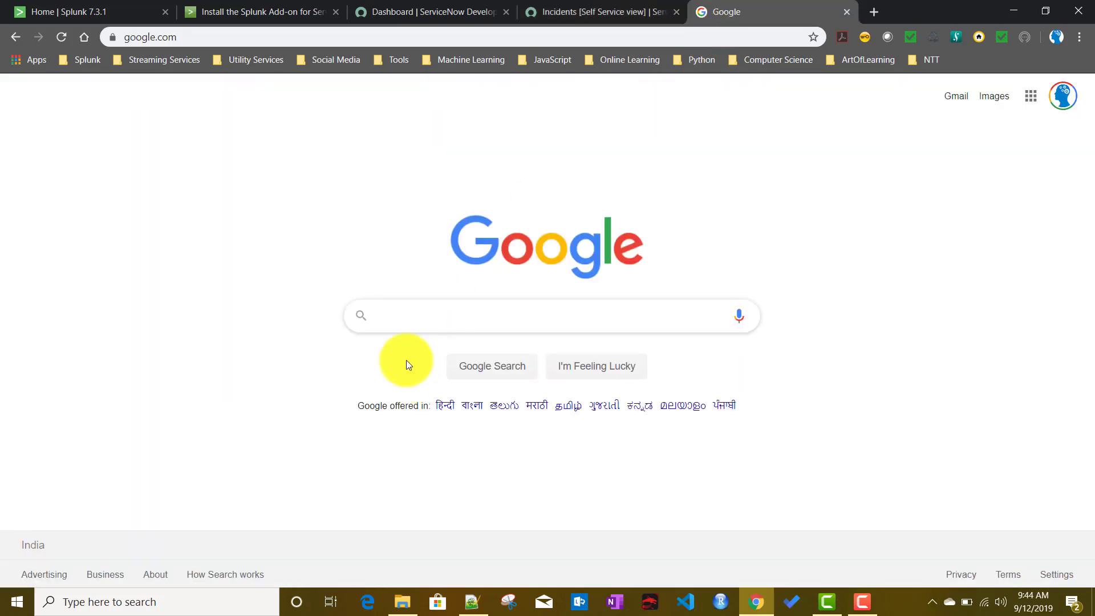
click(412, 316)
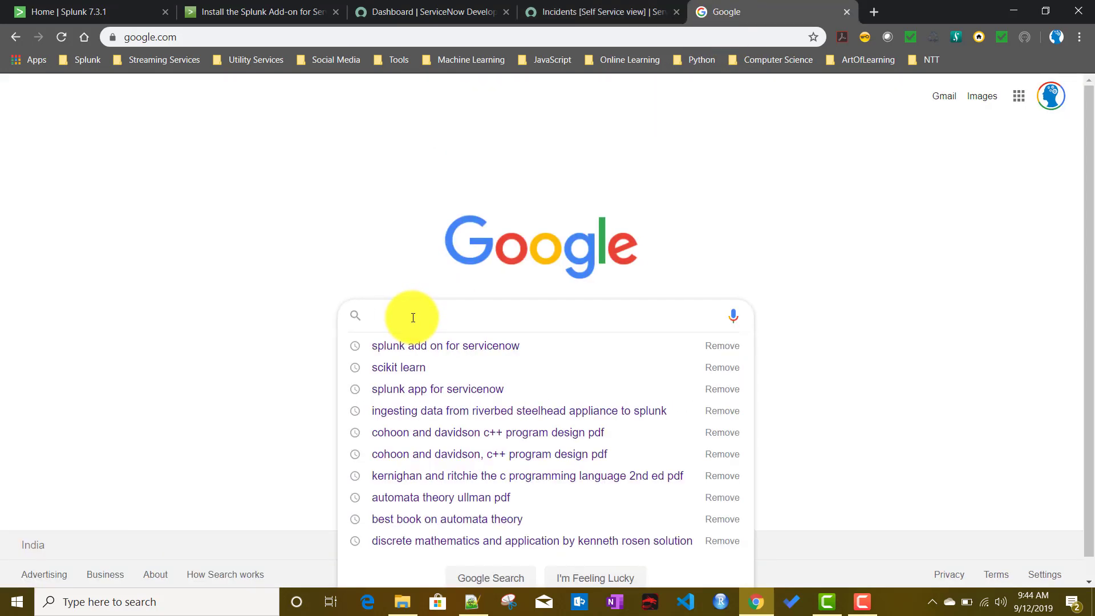
text(splunk)
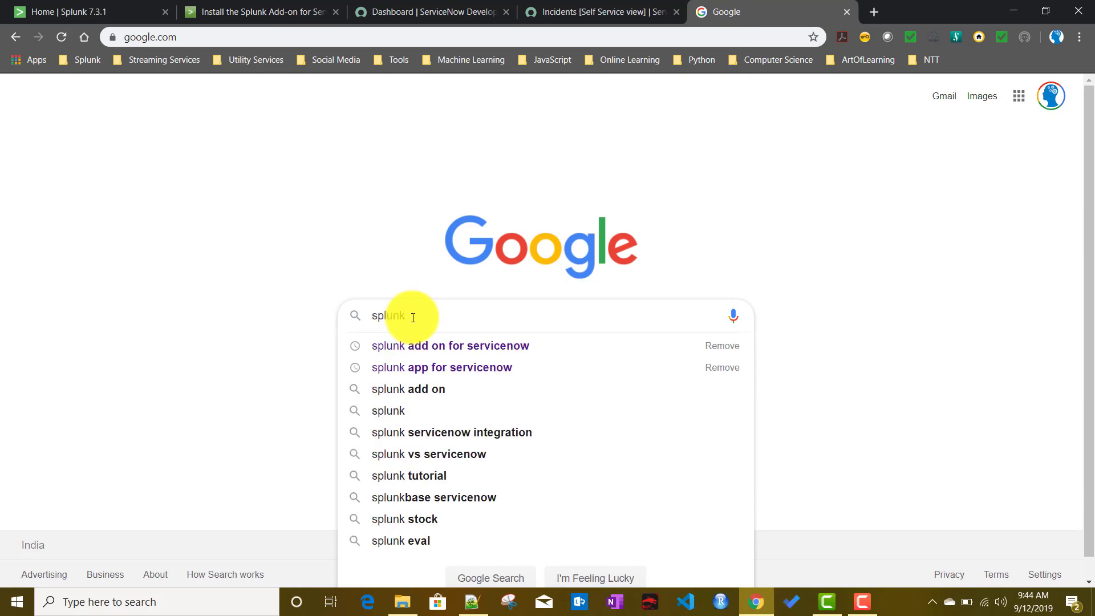
key(Down)
key(Return)
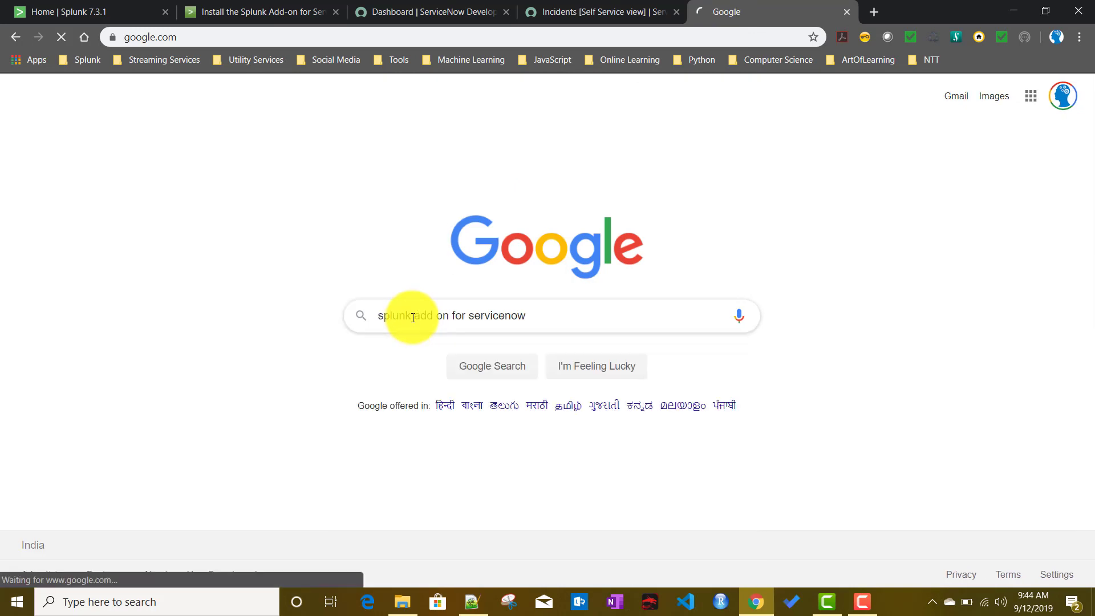
scroll(34, 431, down, 2)
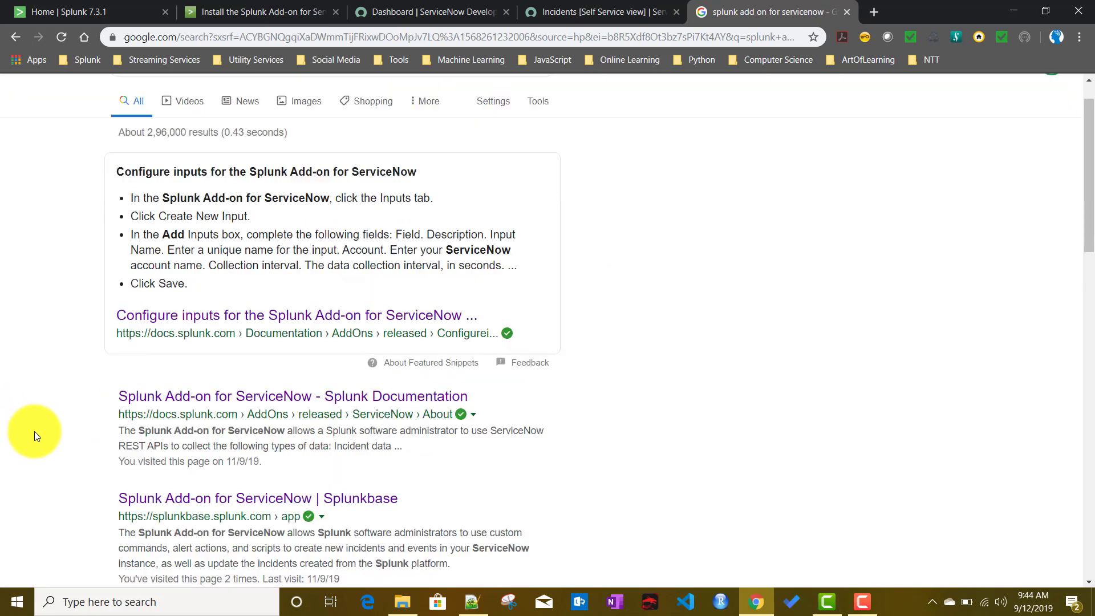
Open the add-on's Splunkbase listing and look over its details.
click(256, 399)
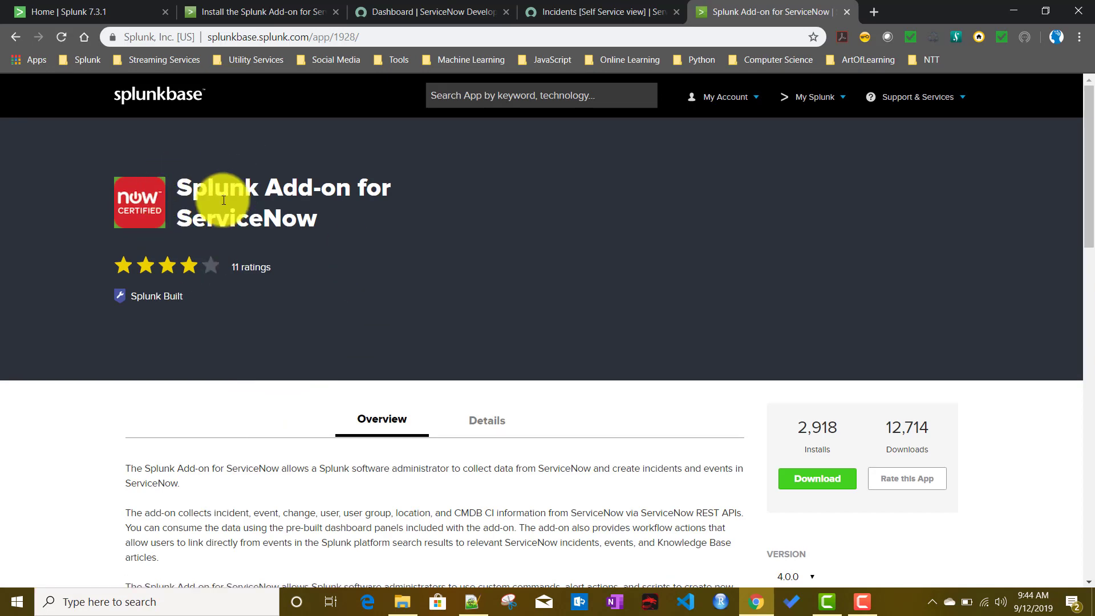
scroll(470, 282, down, 1)
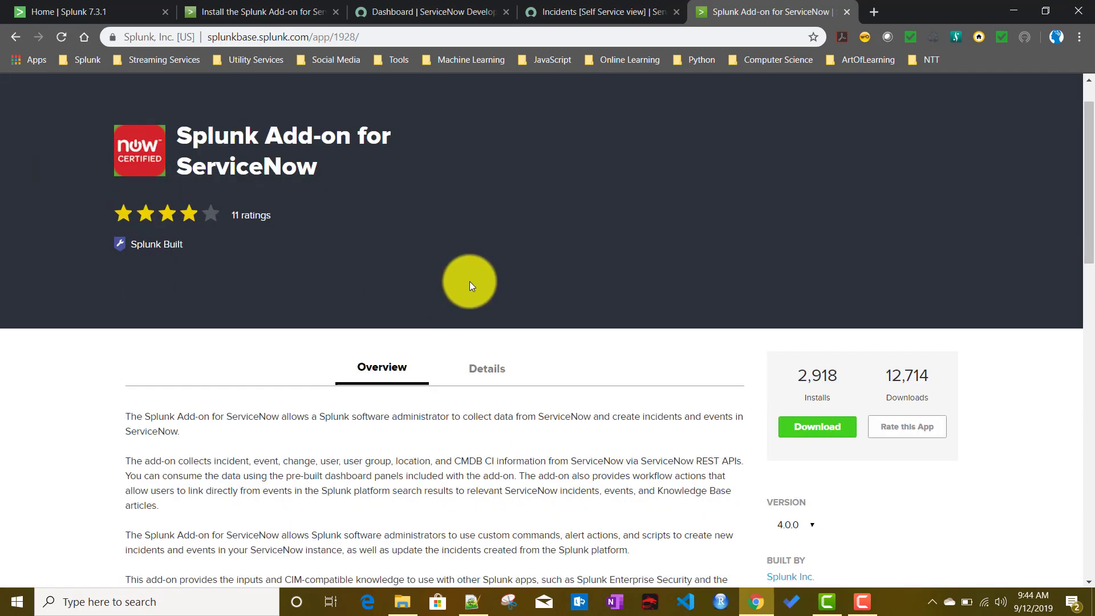
scroll(470, 281, down, 3)
scroll(470, 282, up, 3)
scroll(706, 377, down, 1)
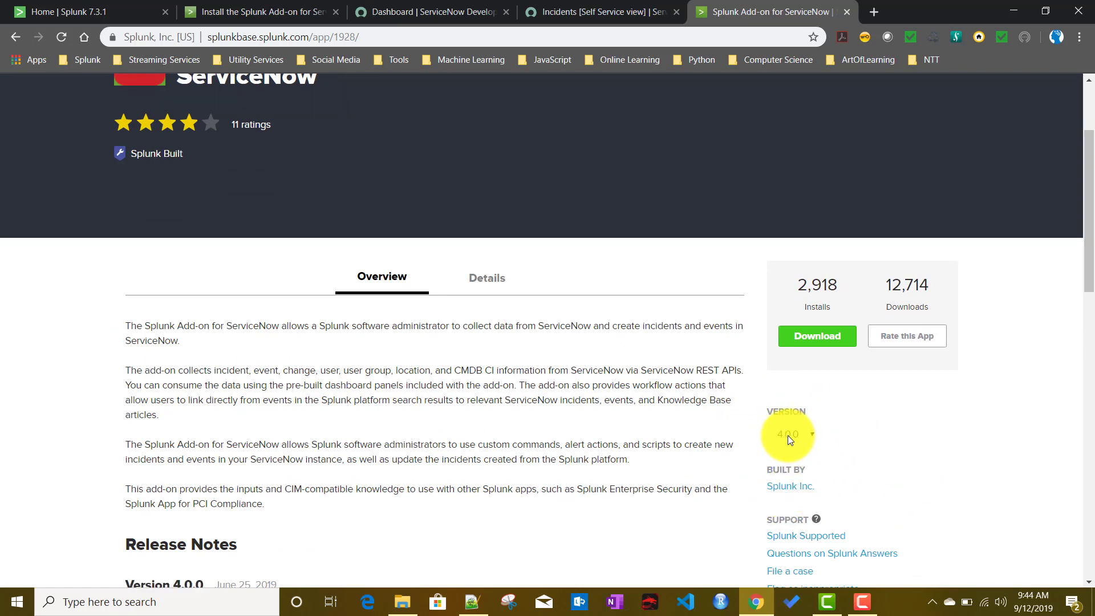
scroll(569, 395, up, 3)
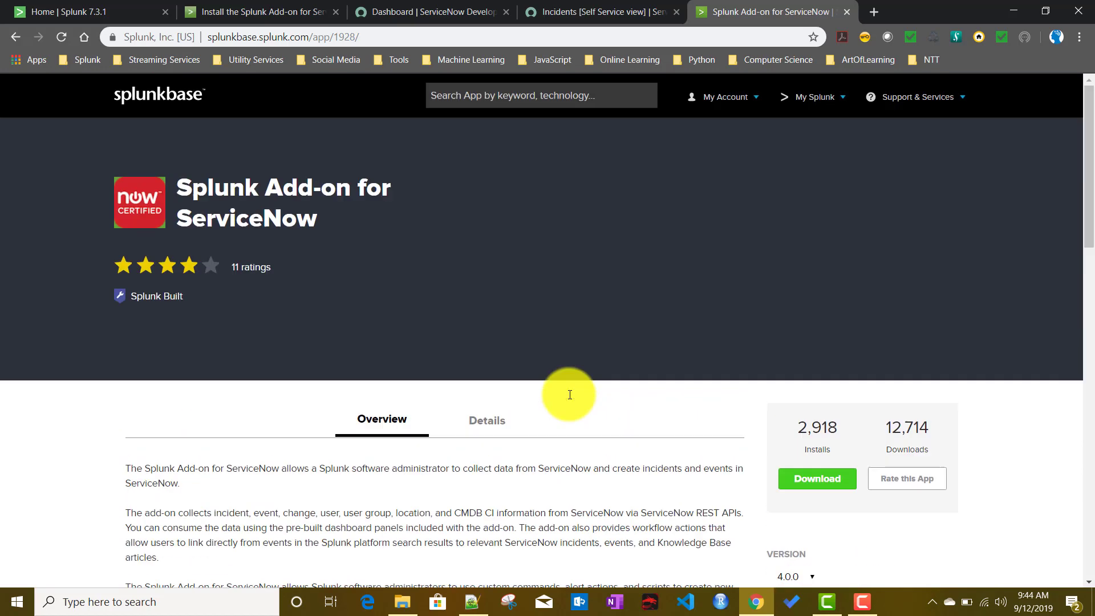
Accept the license, save splunk-add-on-for-servicenow_400.tgz, and return to the Splunk home page.
click(835, 478)
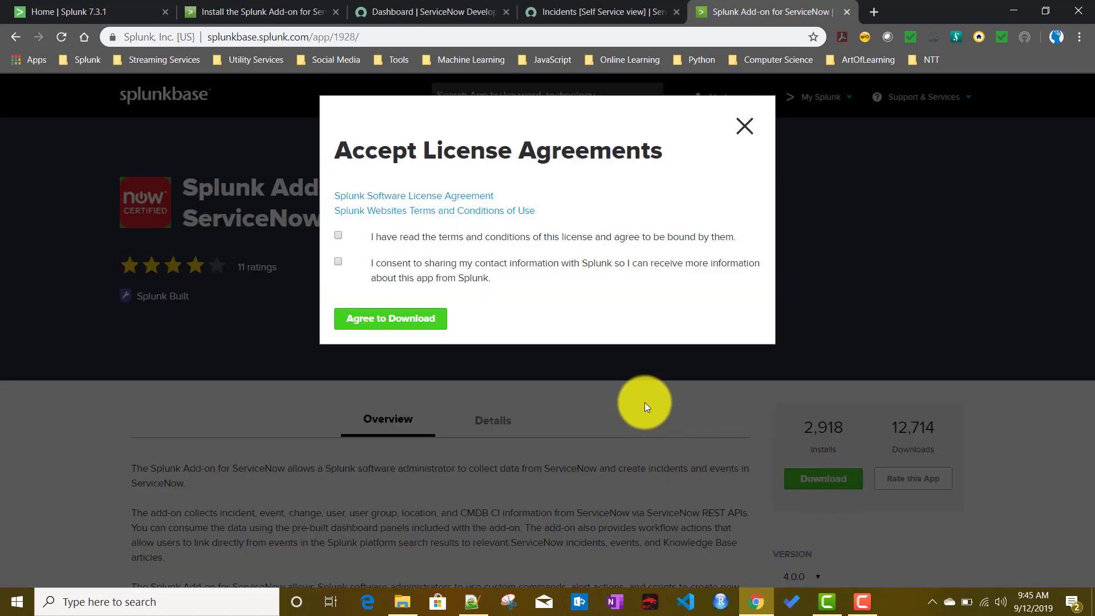
click(341, 236)
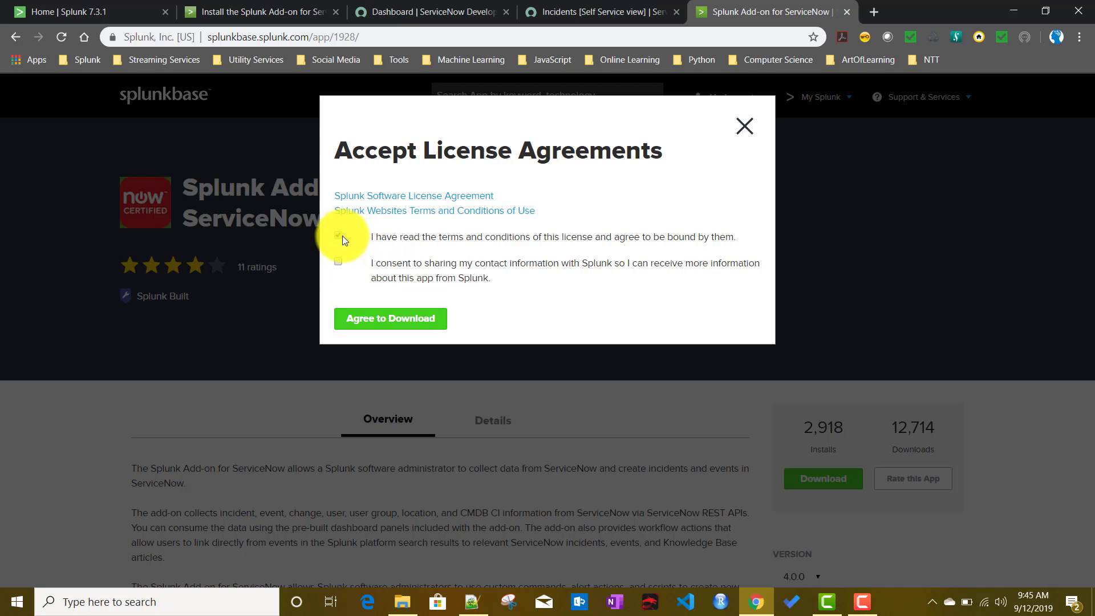
click(419, 323)
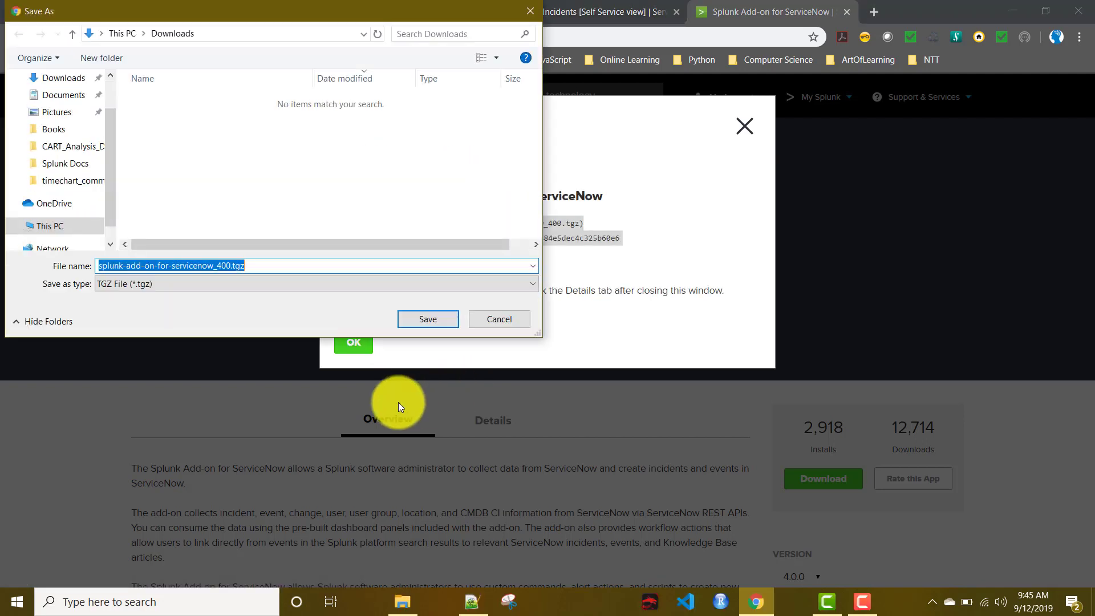
click(433, 317)
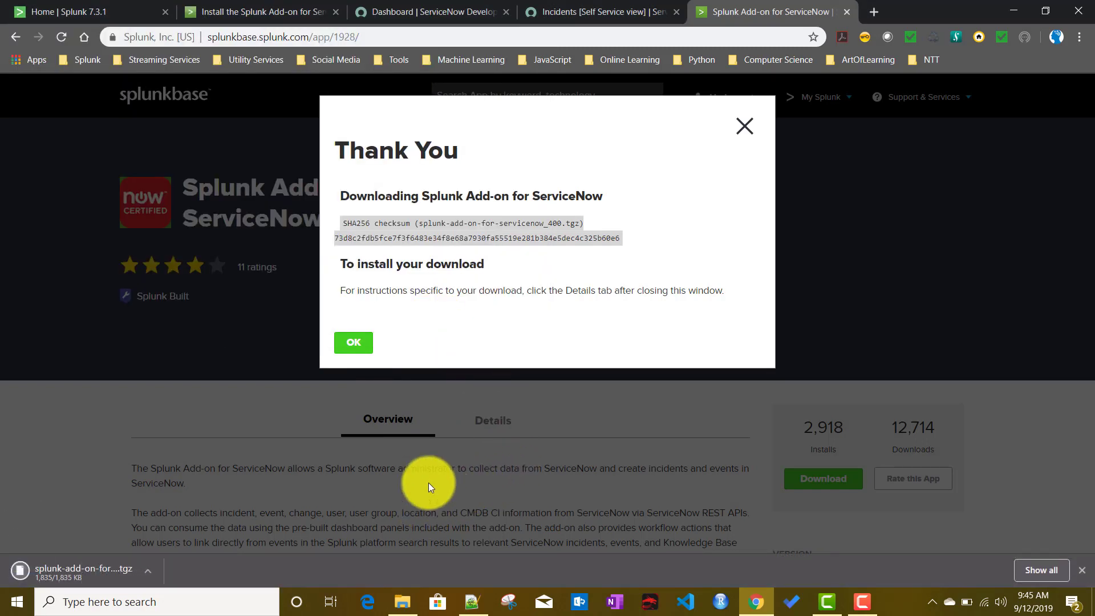
click(89, 5)
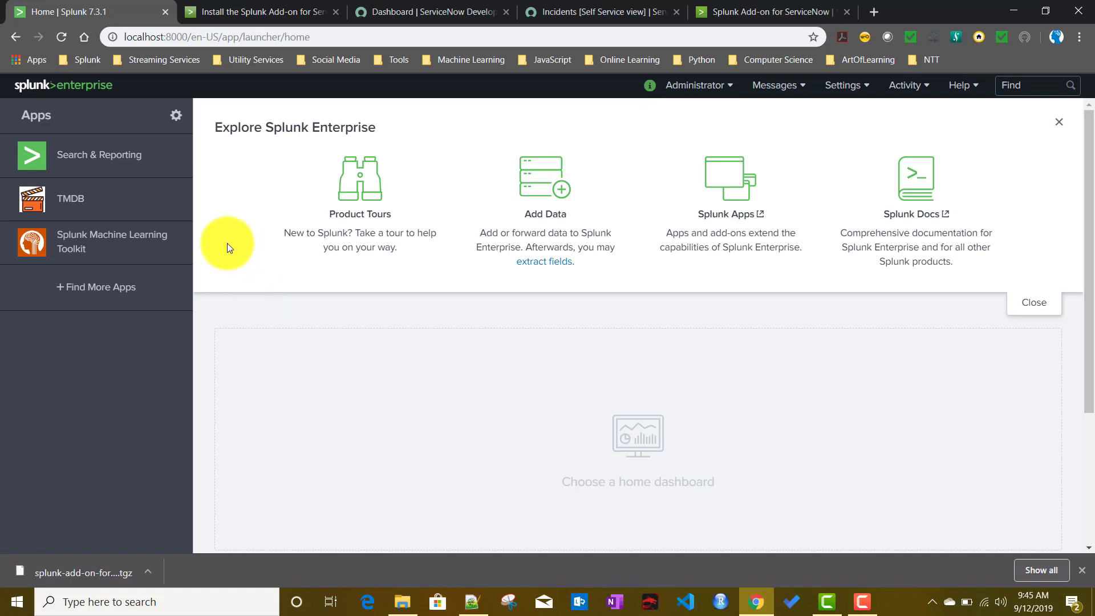
Install splunk-add-on-for-servicenow_400.tgz from file with Upgrade app ticked, then restart Splunk.
click(176, 116)
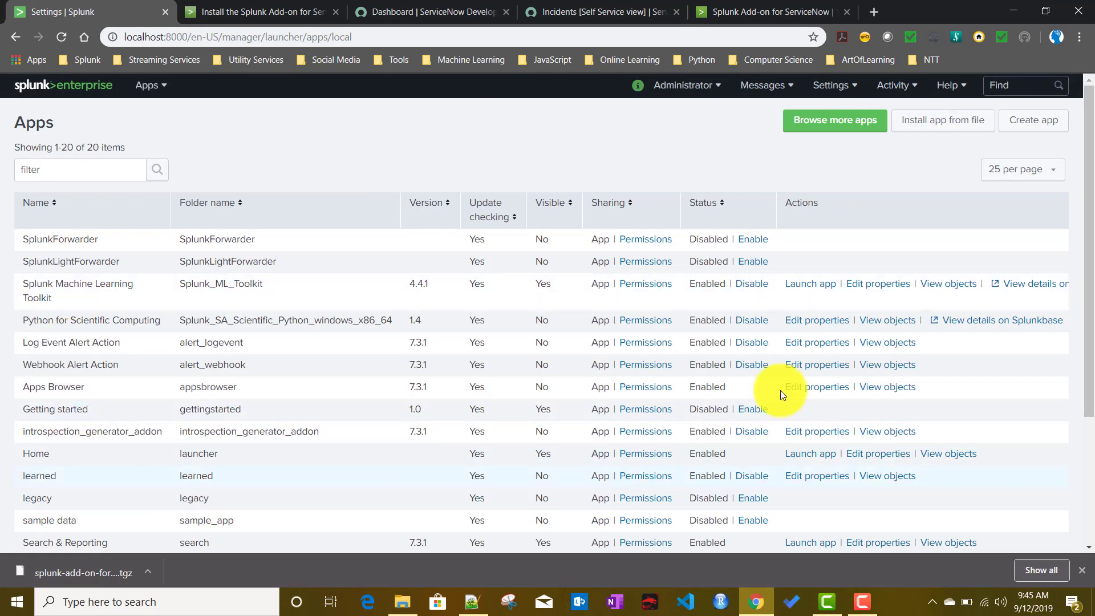
click(939, 131)
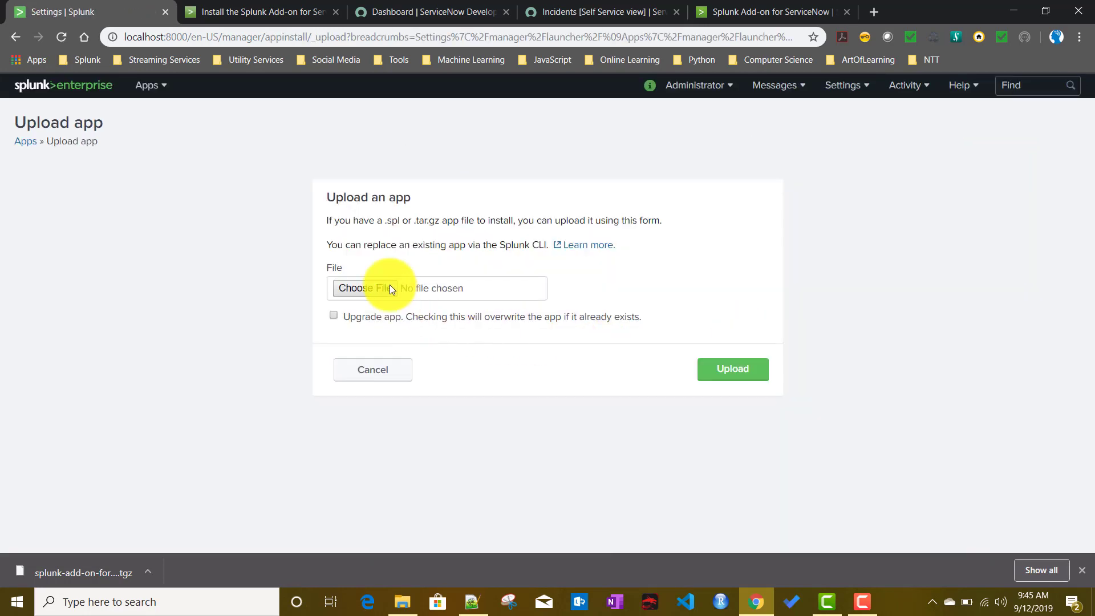
click(349, 297)
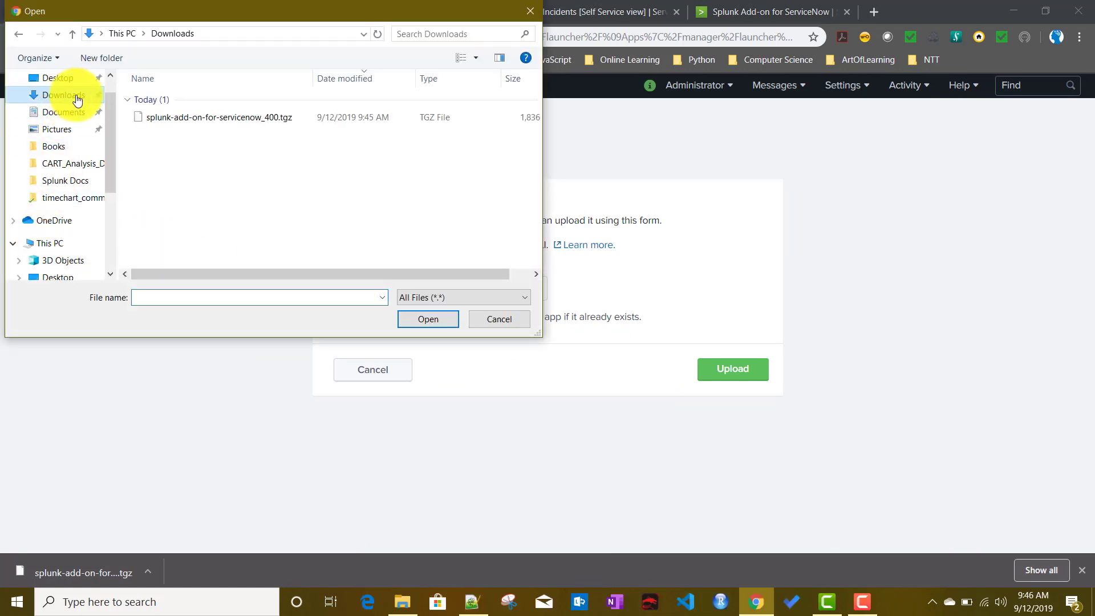
click(265, 118)
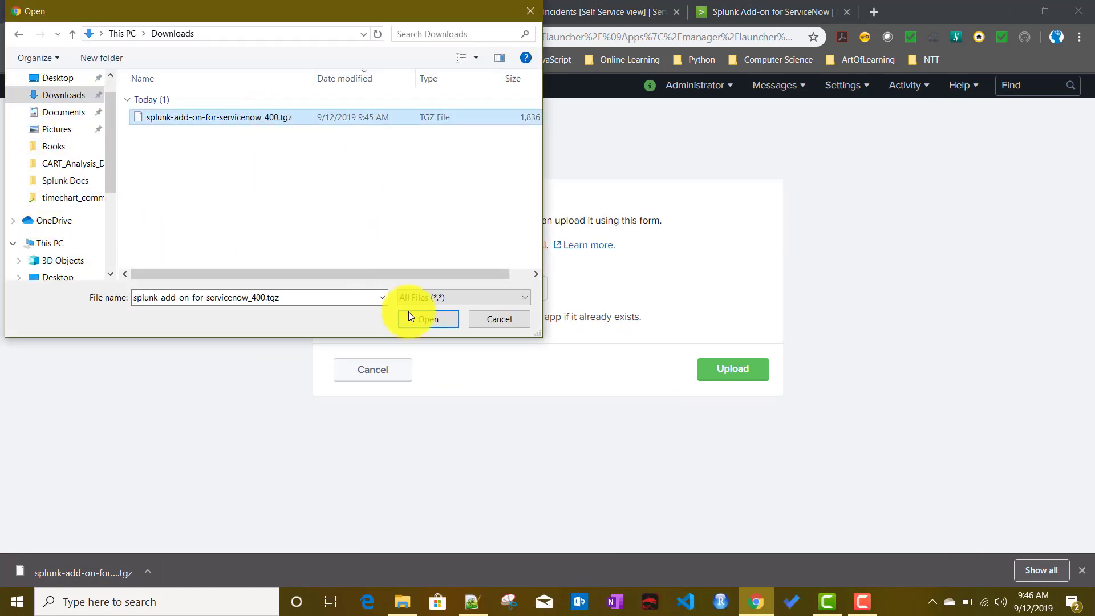
click(443, 324)
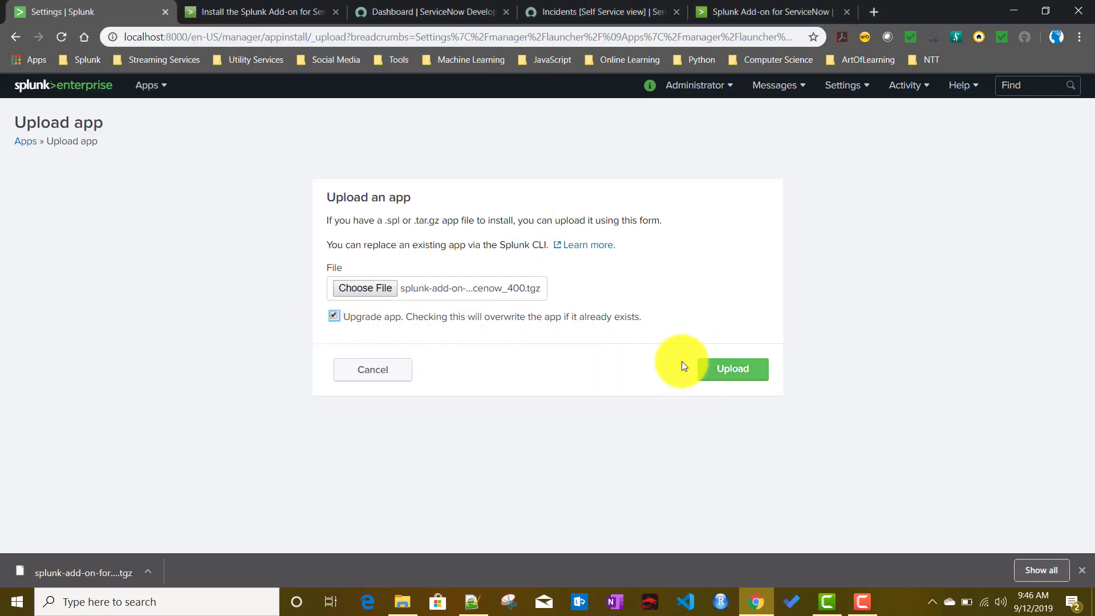
click(741, 369)
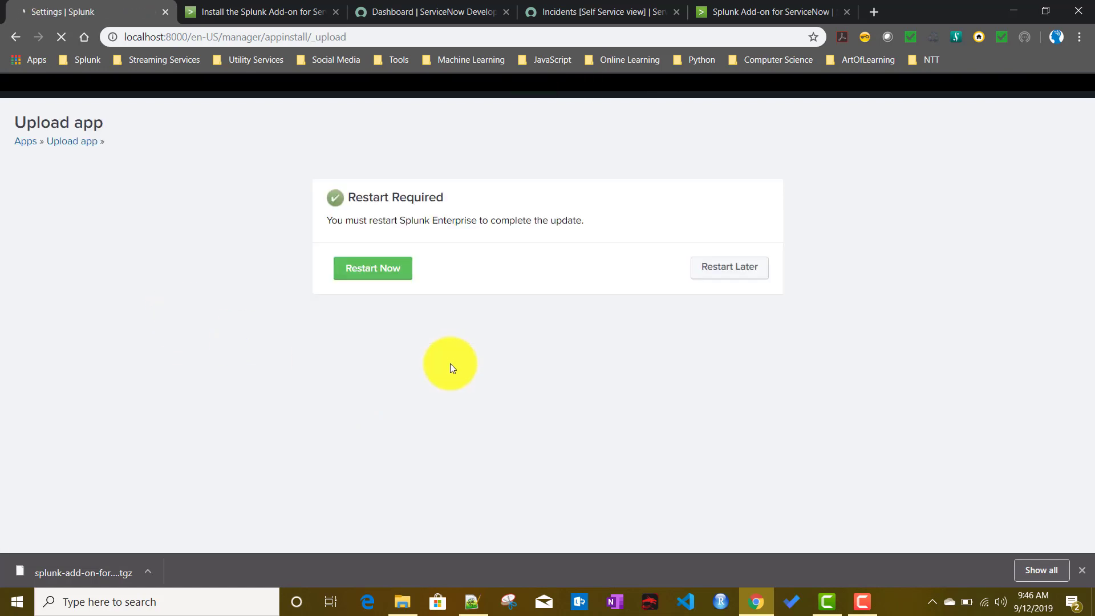
click(364, 281)
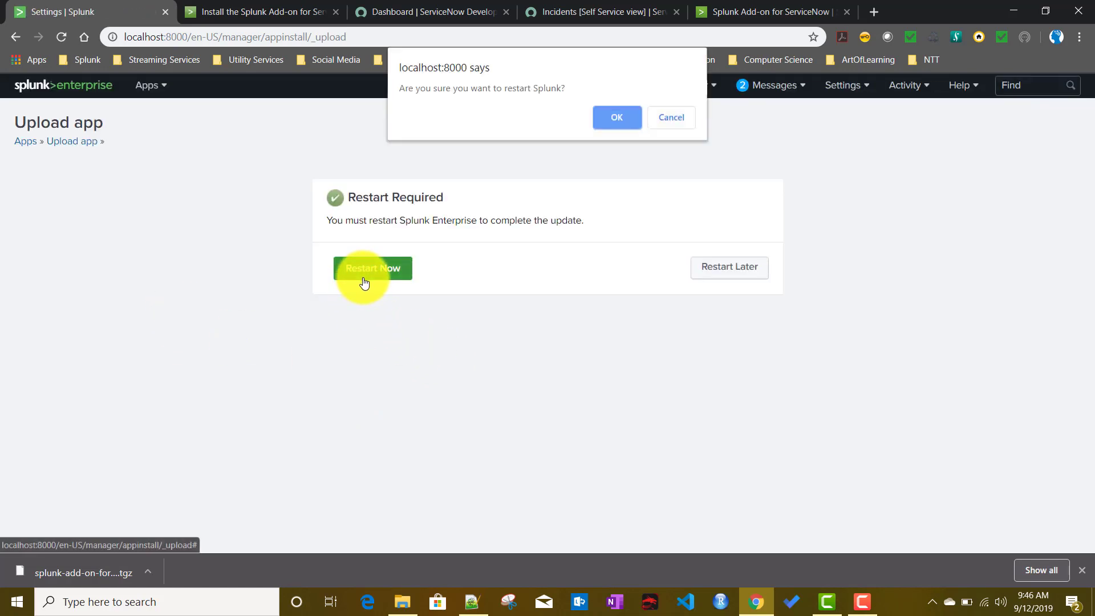
click(613, 118)
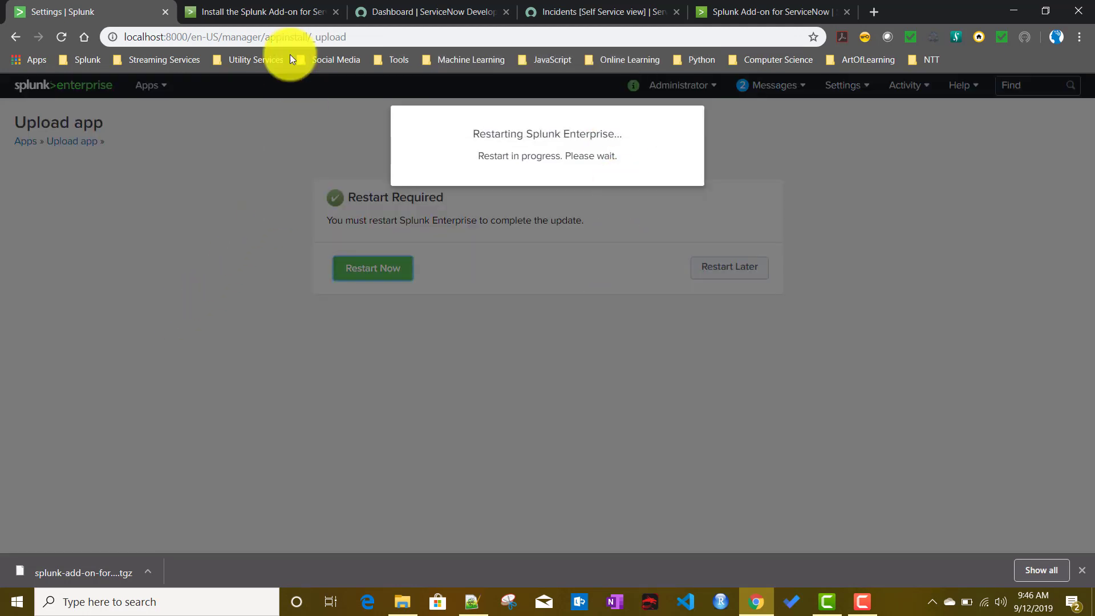
In the install docs, highlight the Search Heads, Indexers and Heavy Forwarders deployment tiers.
click(258, 8)
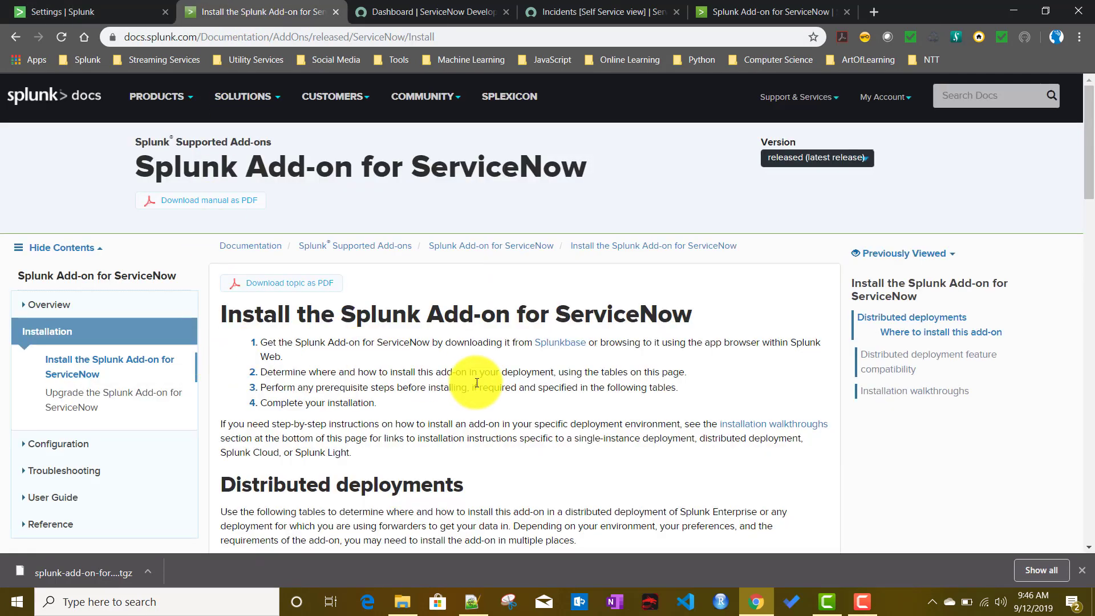
scroll(455, 359, down, 4)
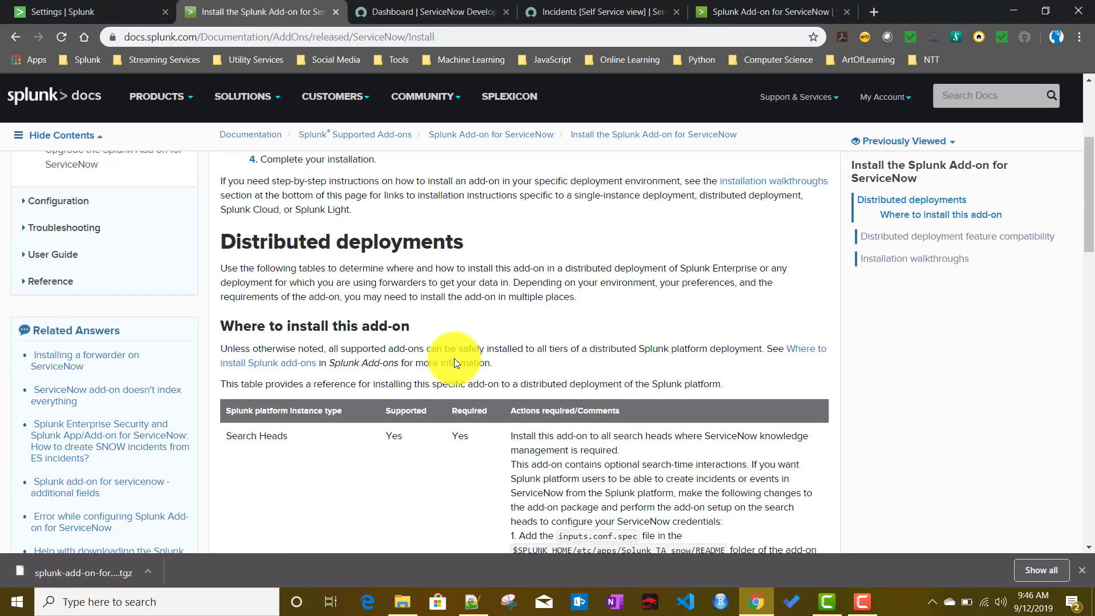
scroll(455, 360, down, 3)
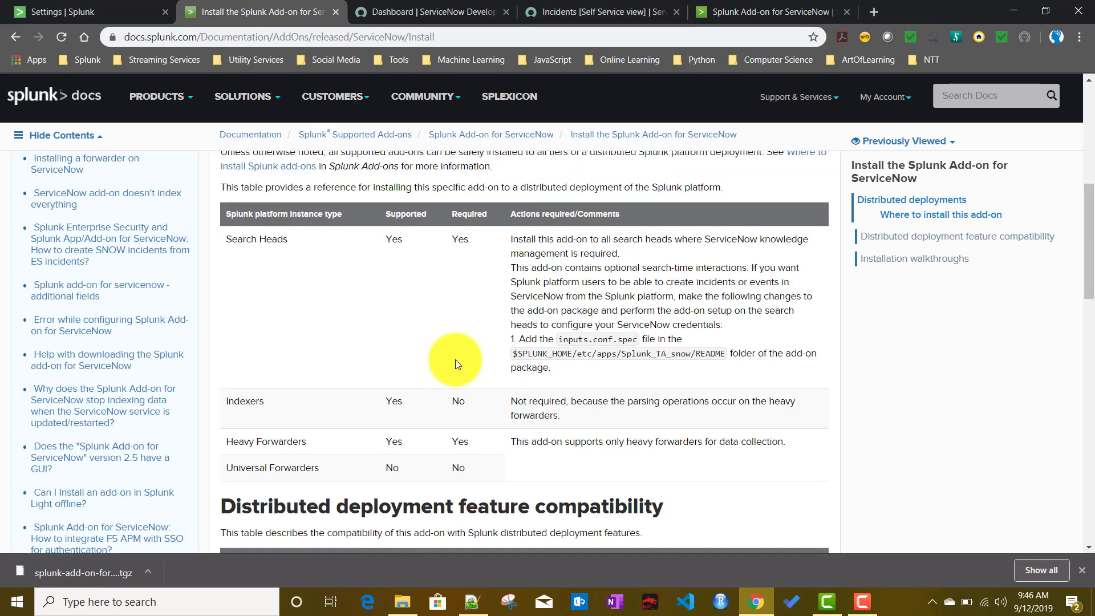
scroll(455, 359, up, 1)
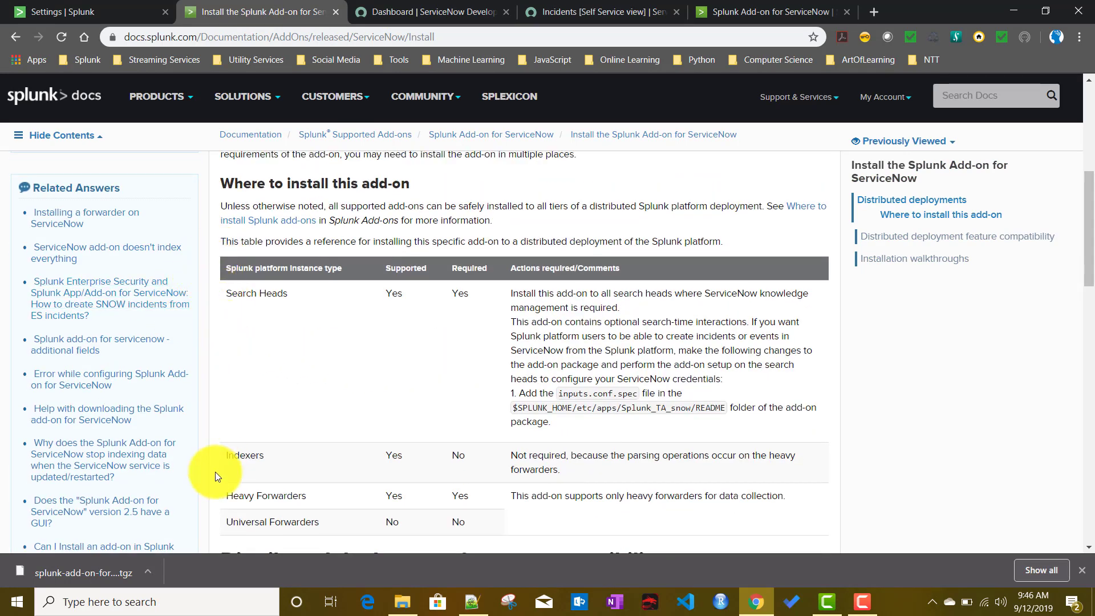
scroll(338, 424, down, 1)
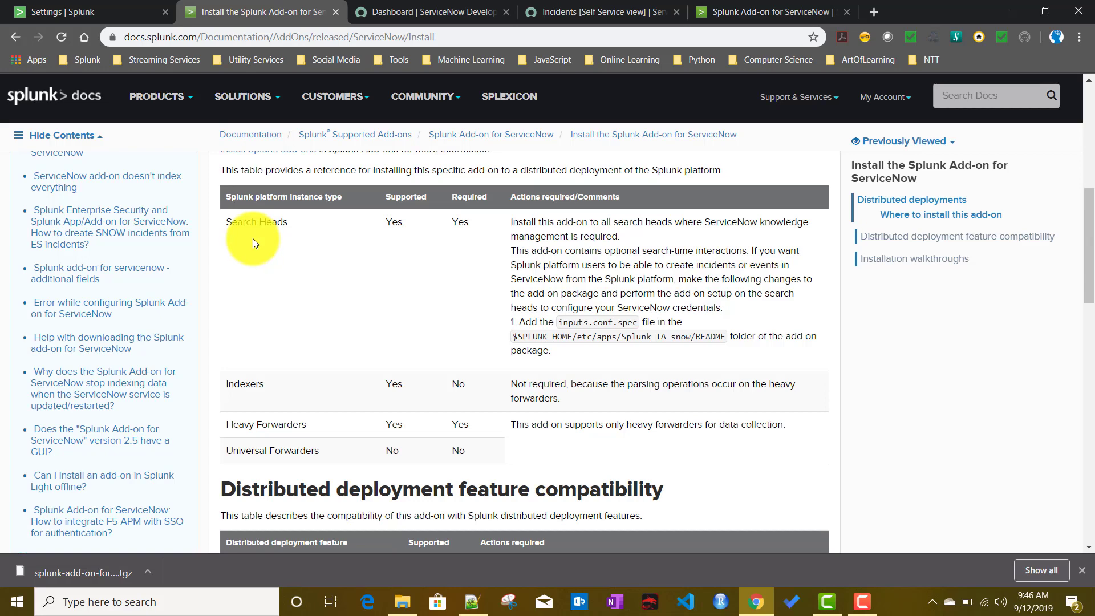
drag(240, 223, 289, 223)
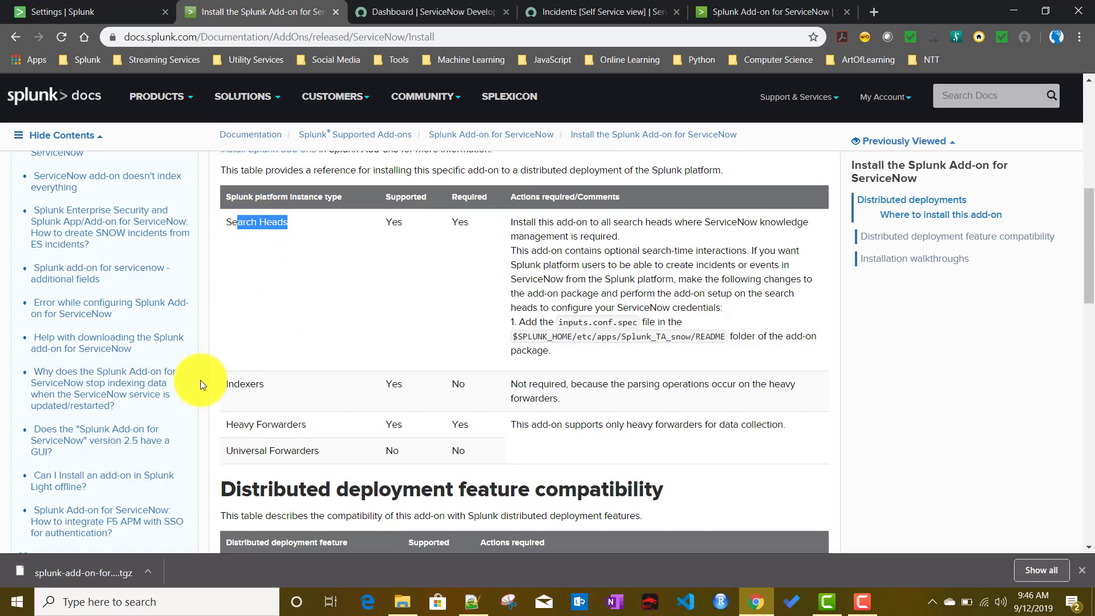
double_click(240, 382)
drag(249, 424, 304, 425)
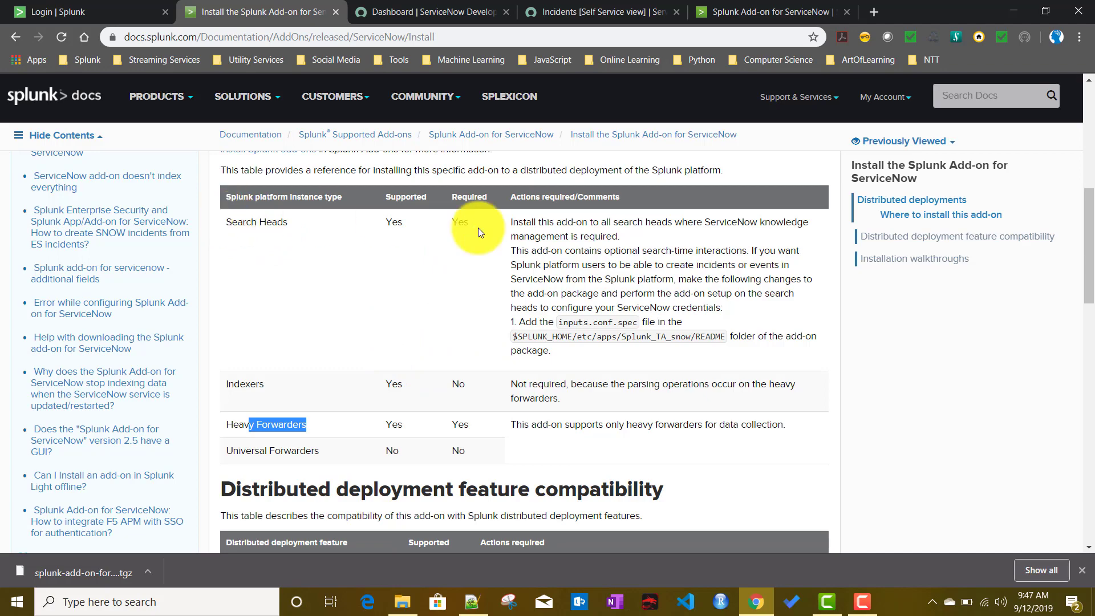
Scroll through the remaining distributed deployment and feature compatibility tables.
scroll(596, 393, down, 1)
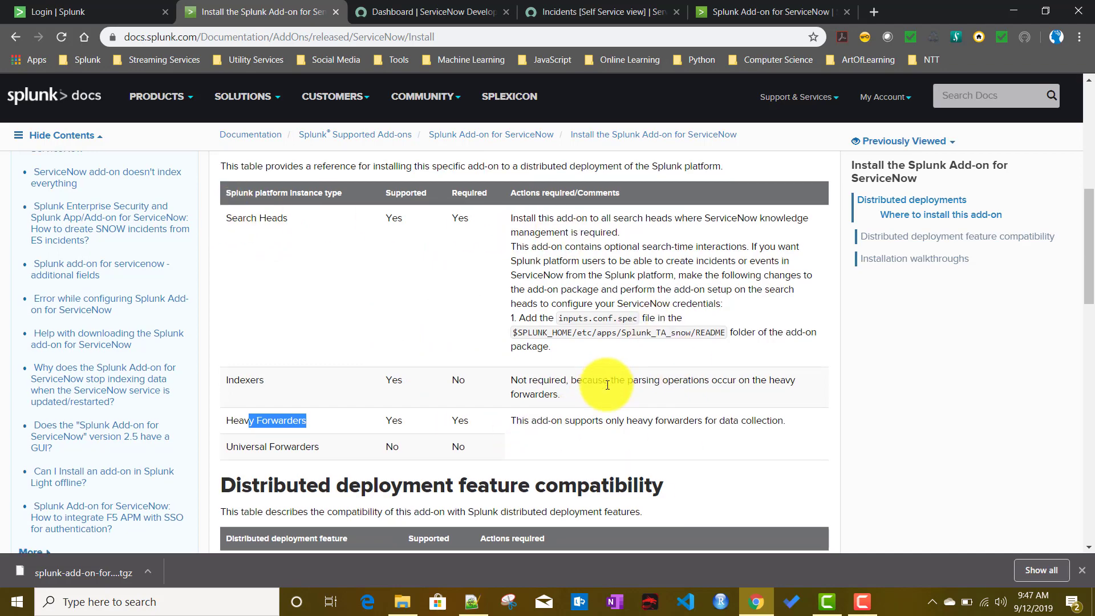
scroll(607, 385, up, 5)
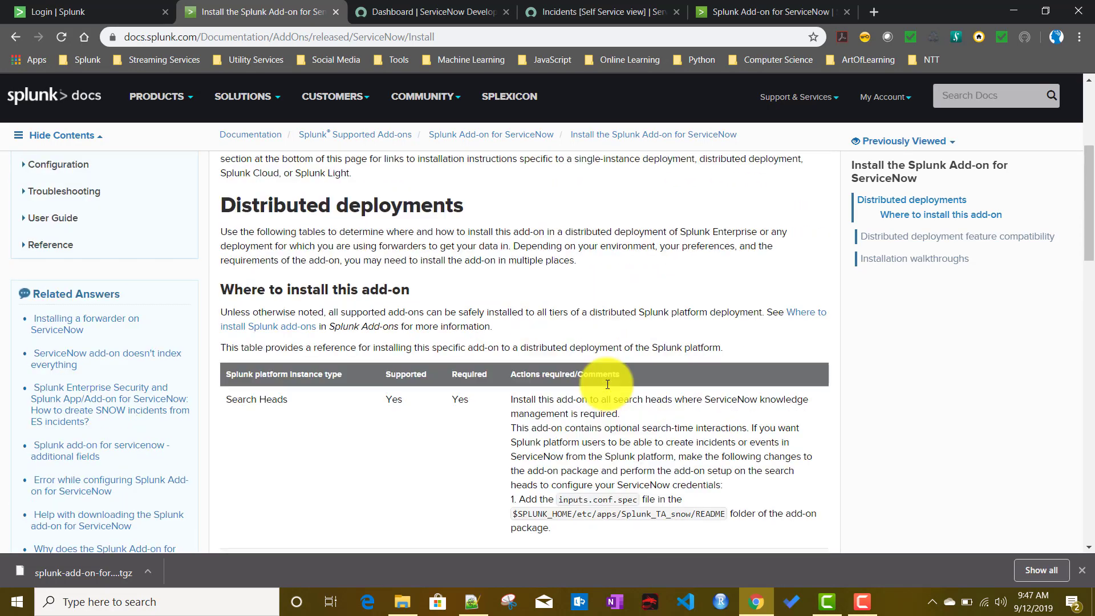
scroll(607, 385, down, 5)
scroll(606, 384, down, 3)
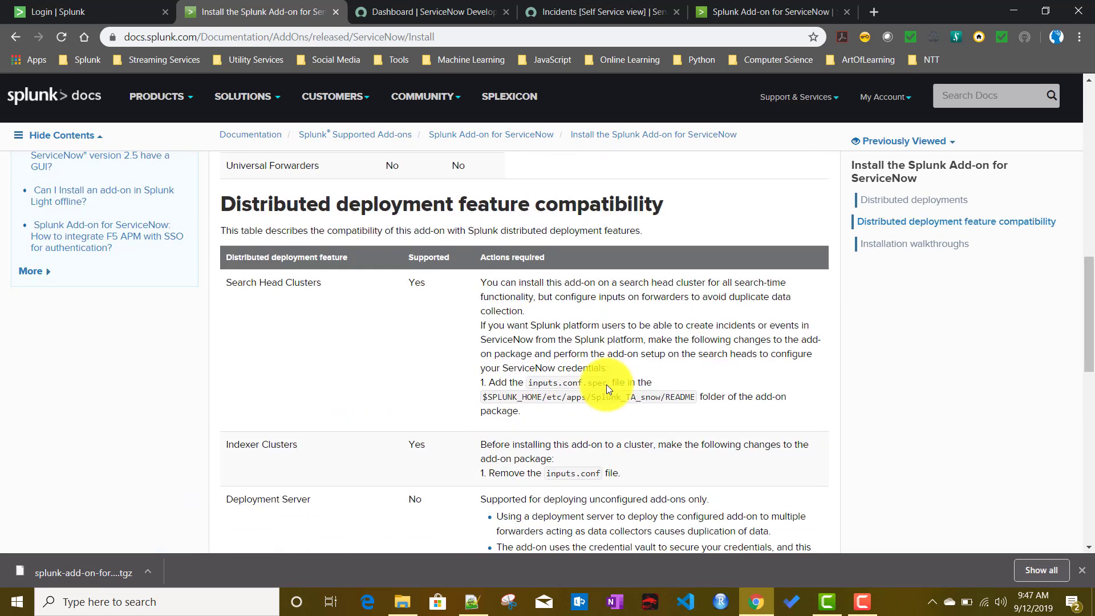
scroll(607, 384, down, 2)
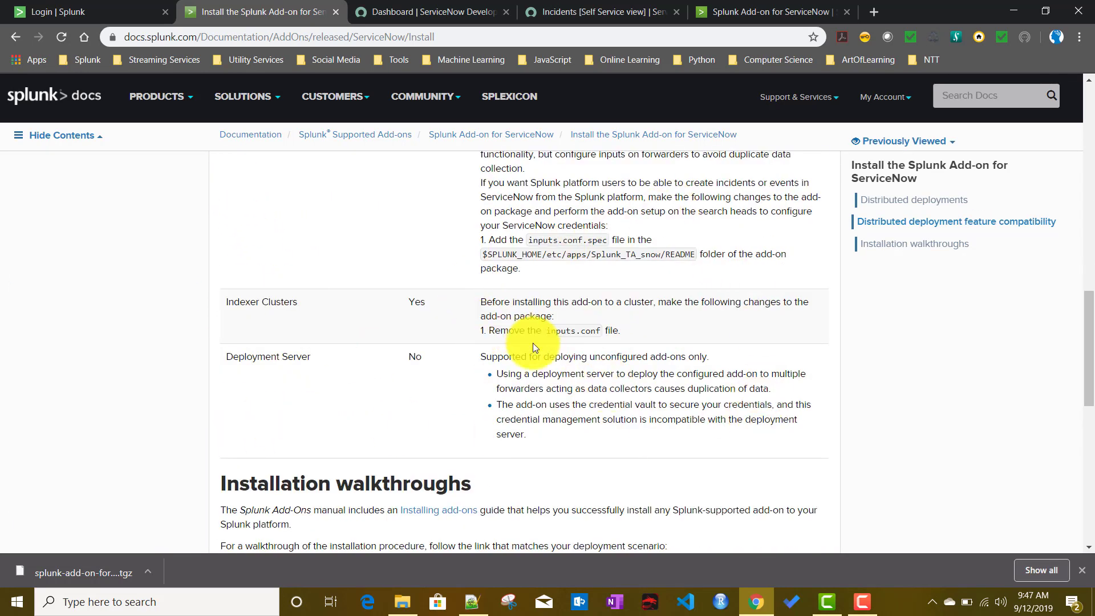
scroll(532, 344, up, 2)
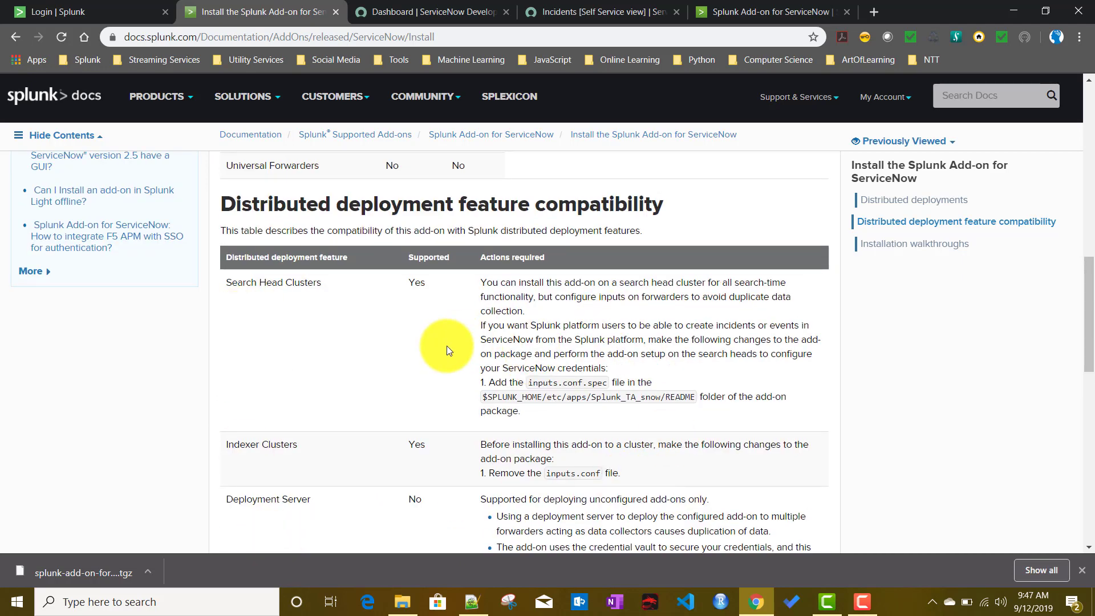
scroll(546, 351, up, 6)
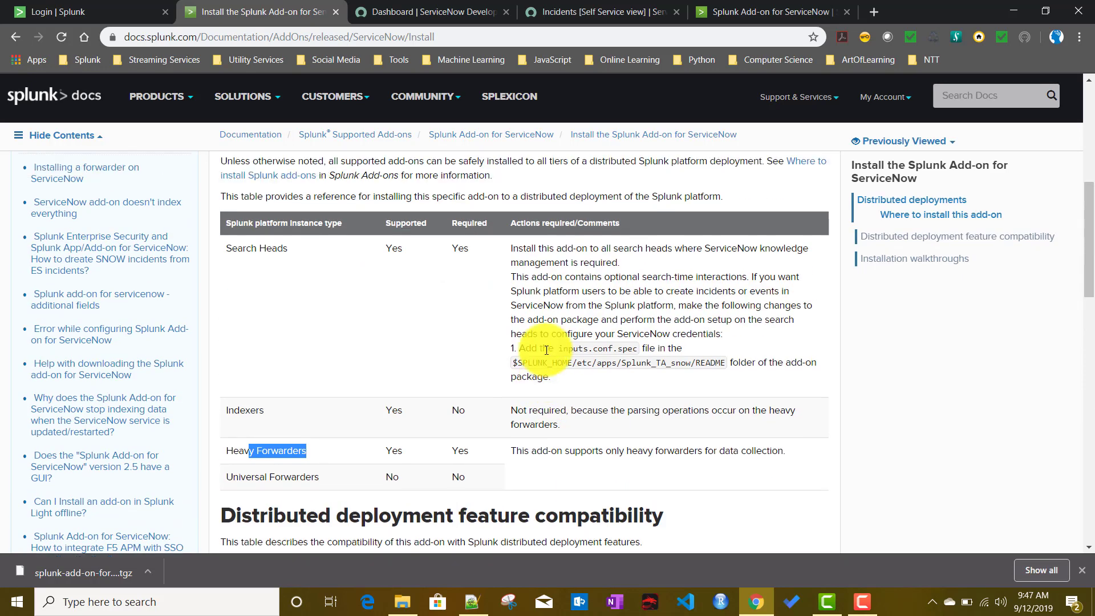
scroll(547, 350, up, 4)
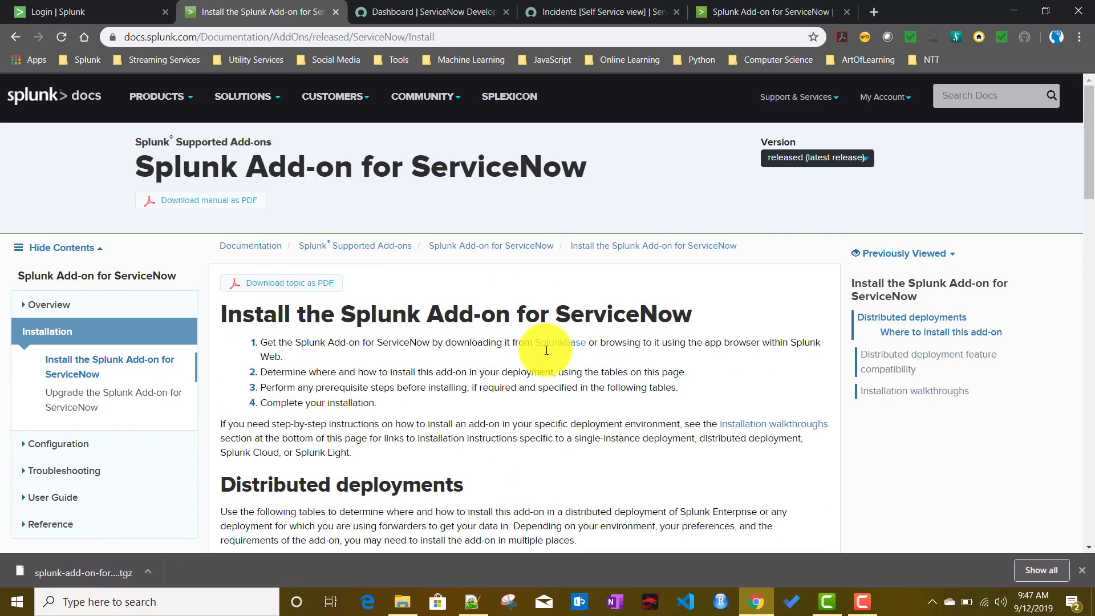
Sign in and pick Splunk Add-on for ServiceNow from Apps, reaching its 23 disabled inputs.
click(80, 8)
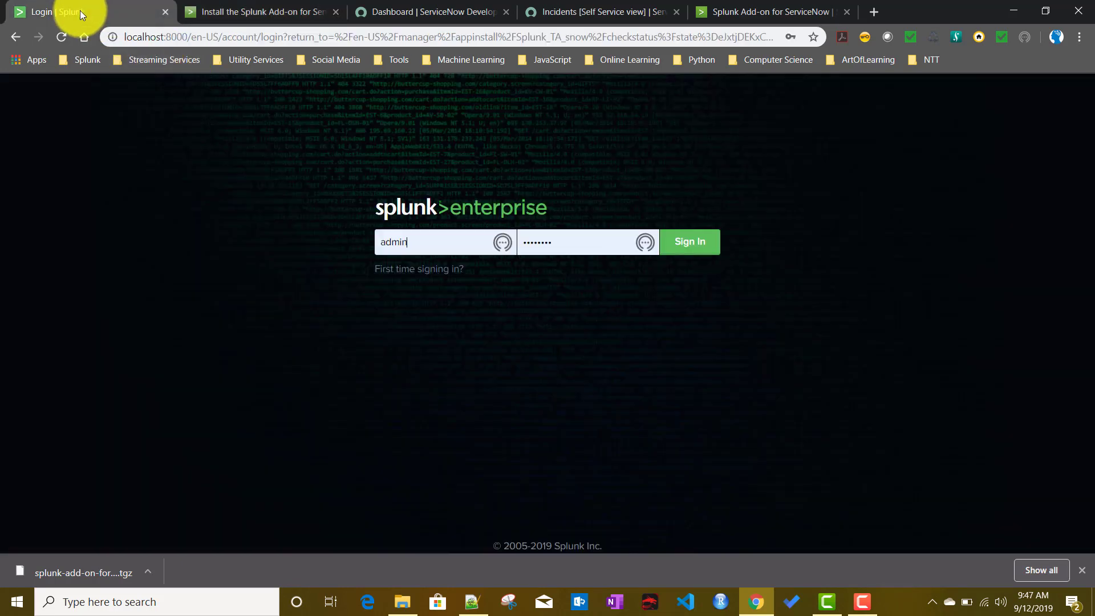
click(691, 255)
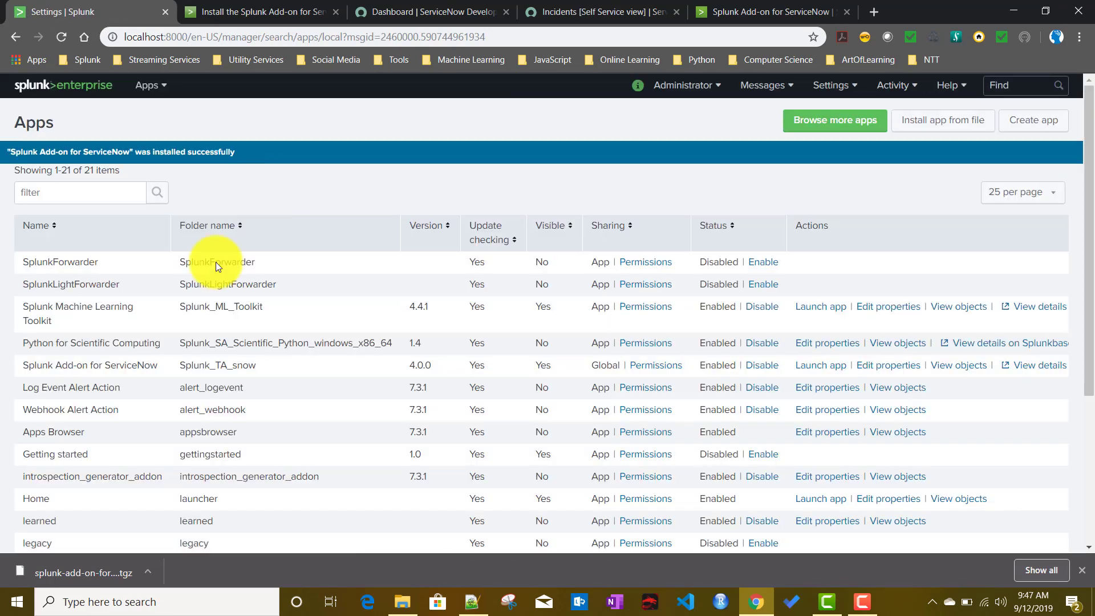
click(147, 87)
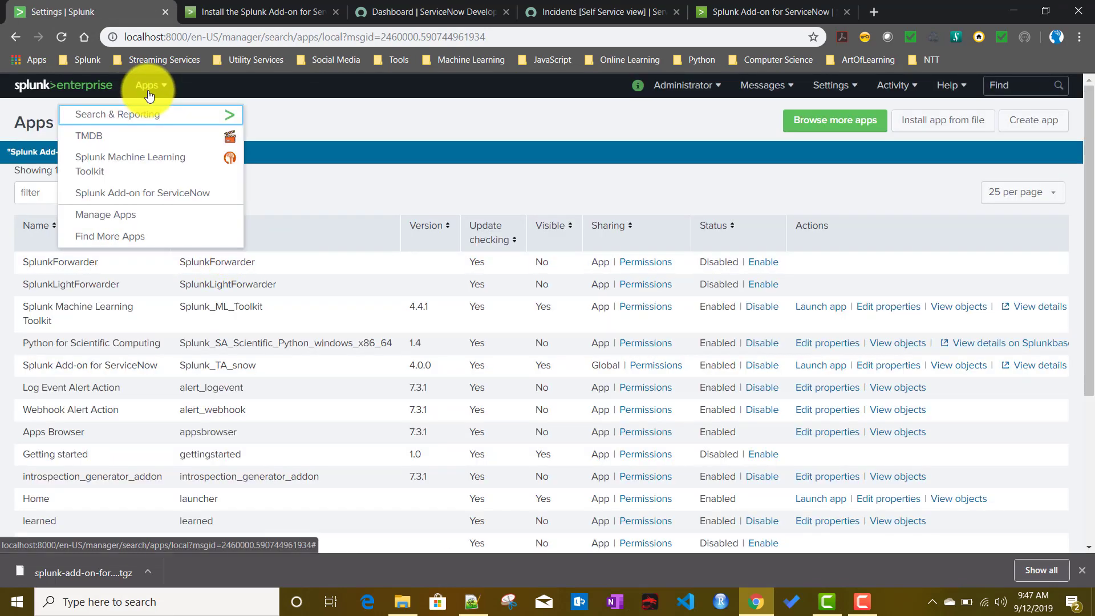
click(131, 202)
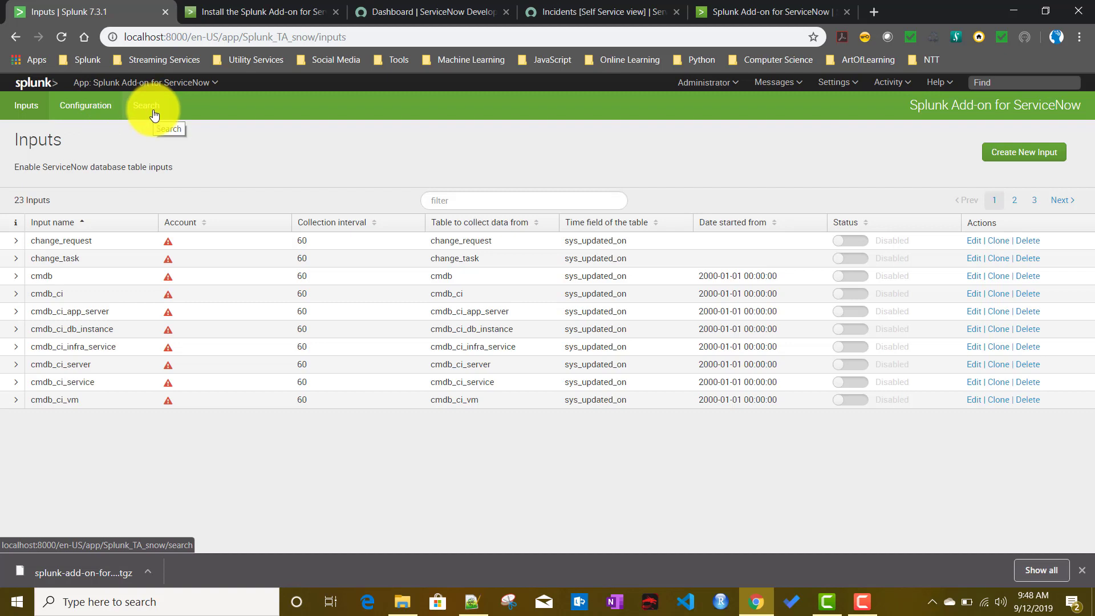
Review the Proxy Setup and Logging tabs, keep logging at INFO, and return to ServiceNow Account.
click(86, 113)
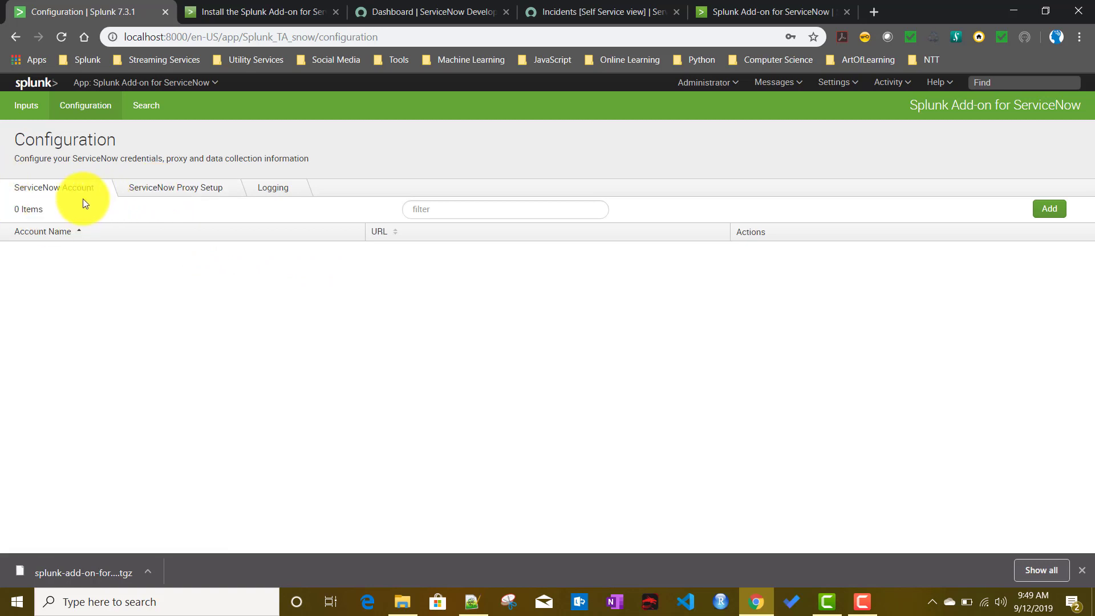
click(187, 193)
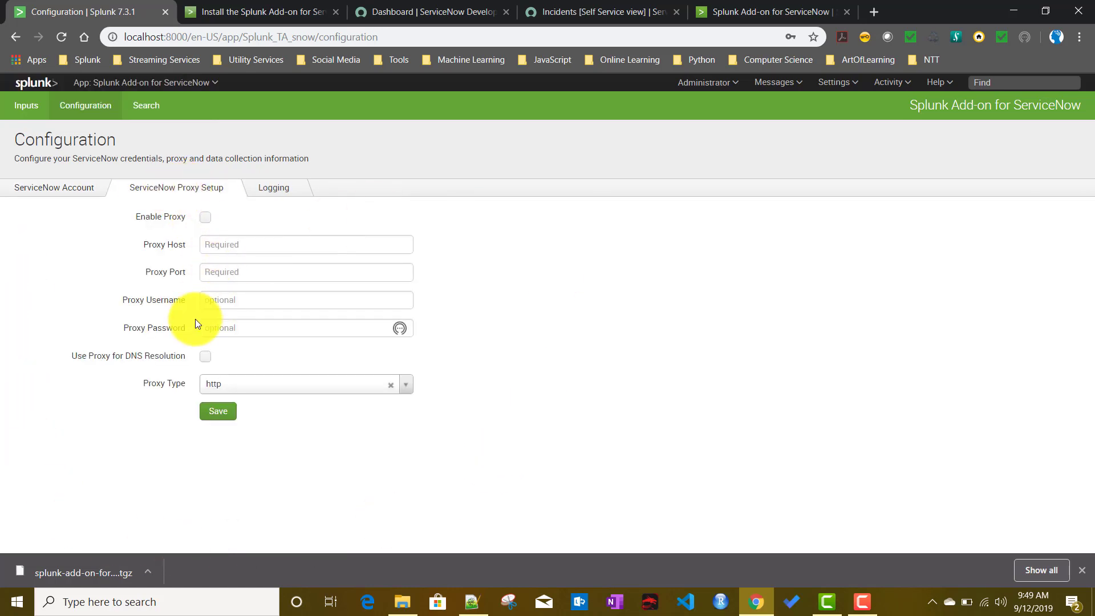
click(276, 196)
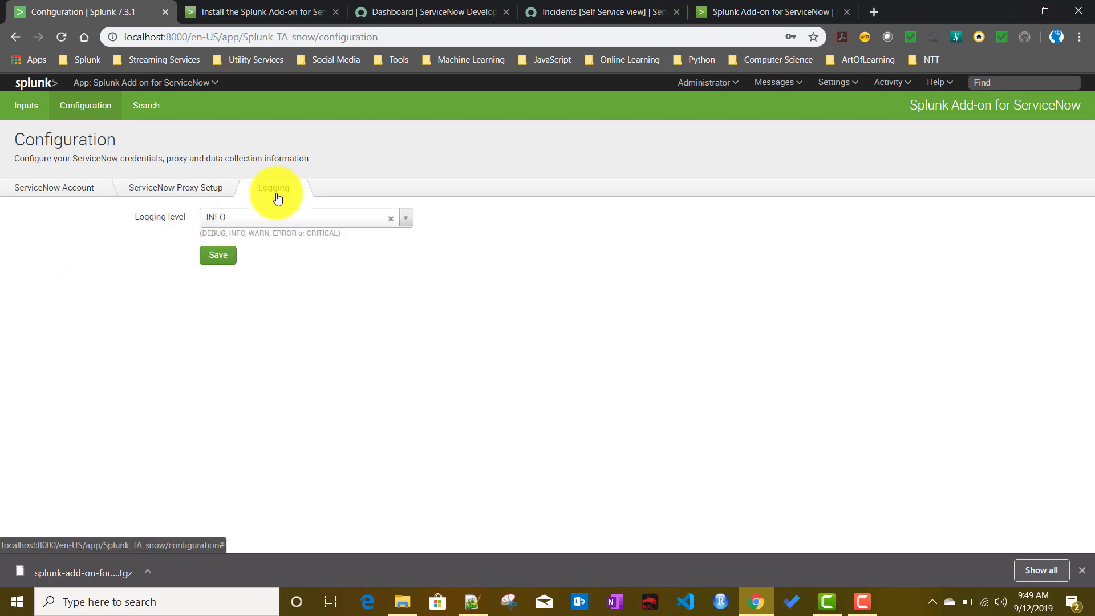
click(307, 221)
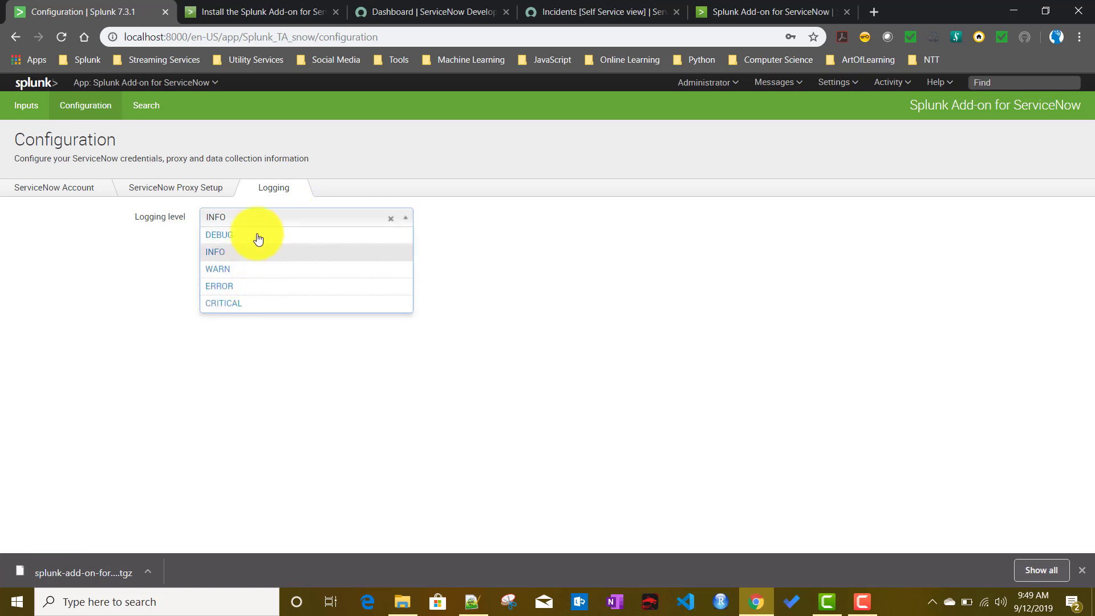
click(580, 243)
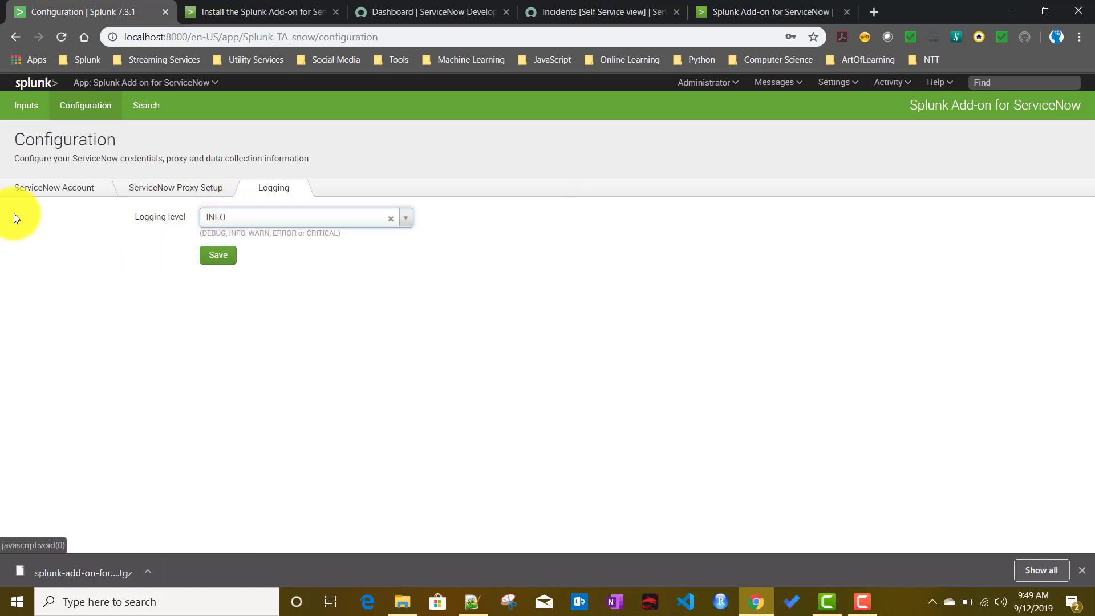
click(41, 200)
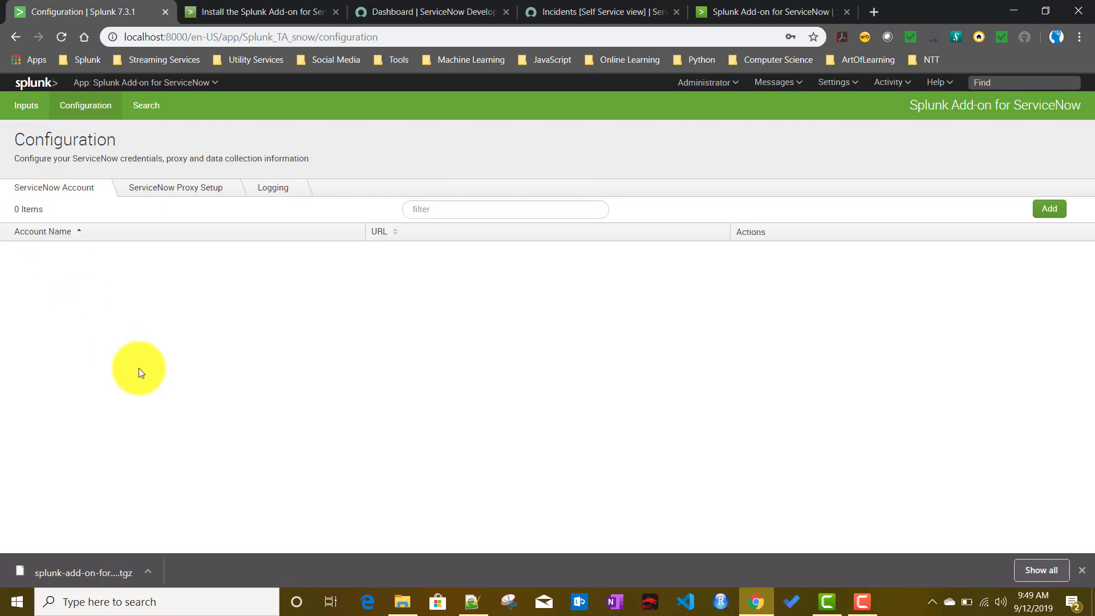
Add a new ServiceNow account named snow_test.
click(1048, 209)
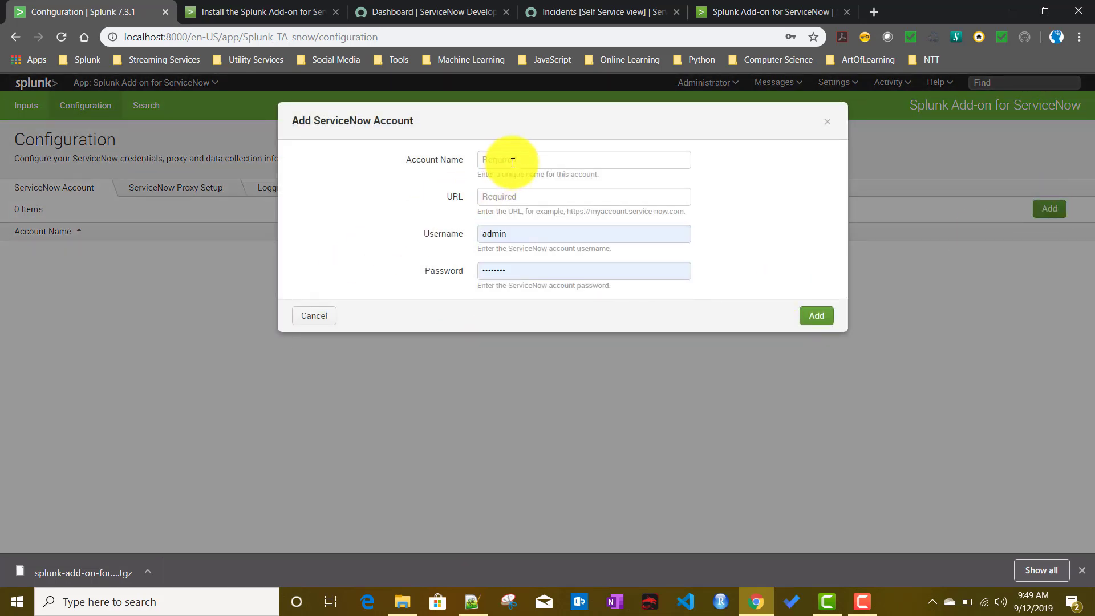
click(512, 165)
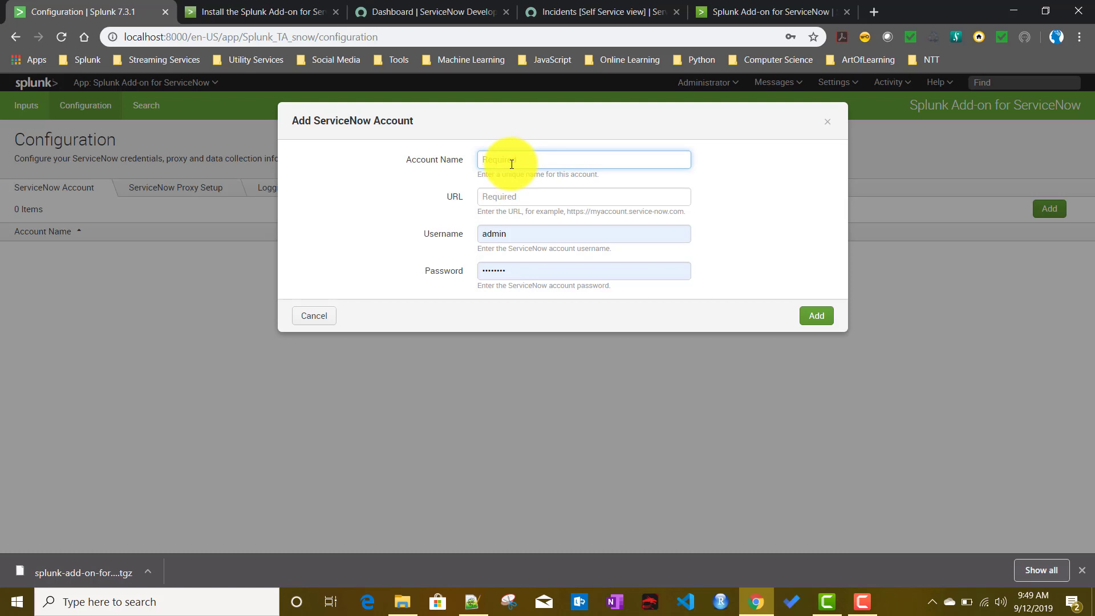
text(snow_test)
click(509, 198)
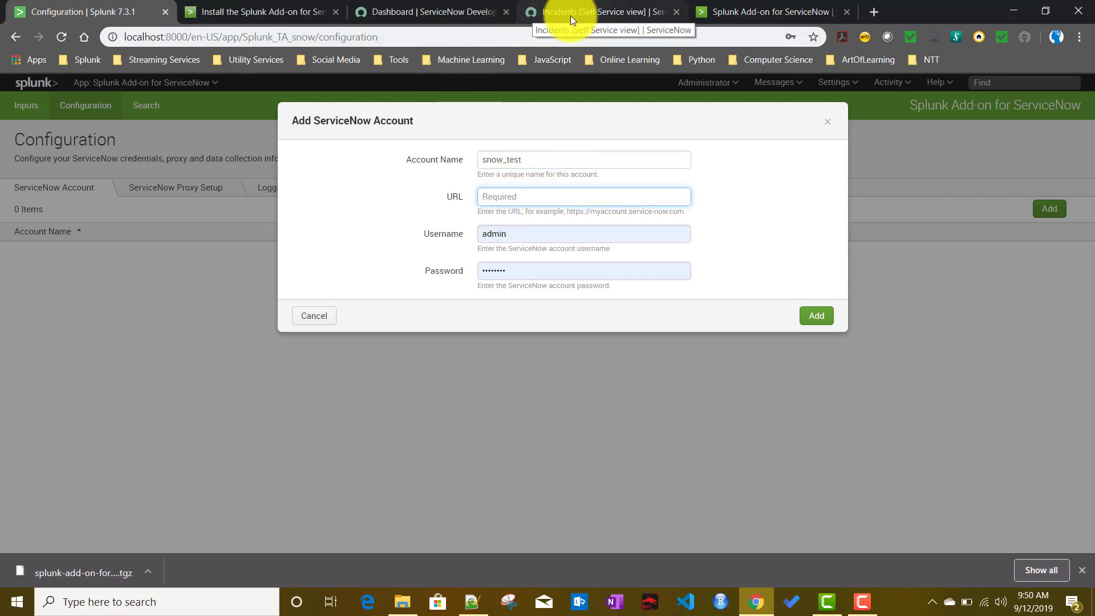
Select the developer instance URL under My Instance on the ServiceNow dashboard.
click(427, 19)
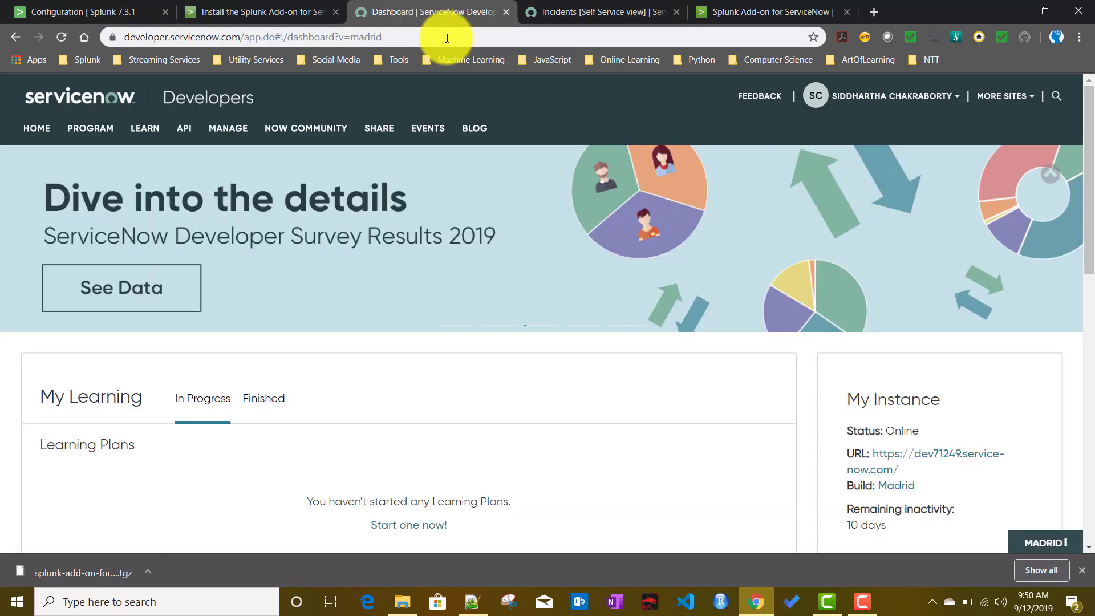
scroll(691, 381, down, 2)
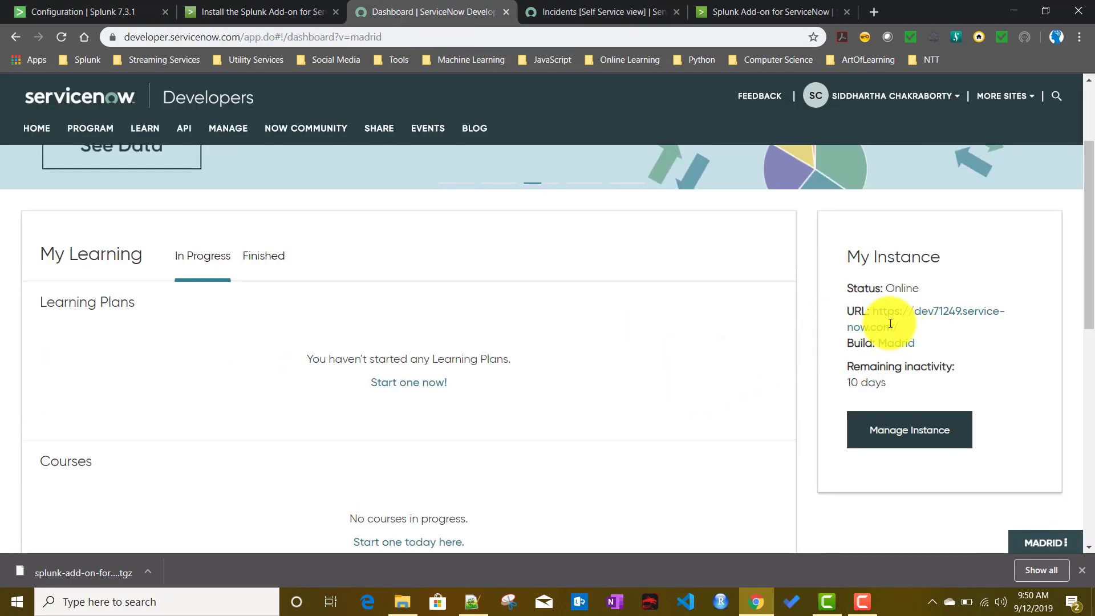
drag(899, 326, 870, 311)
key(ctrl+c)
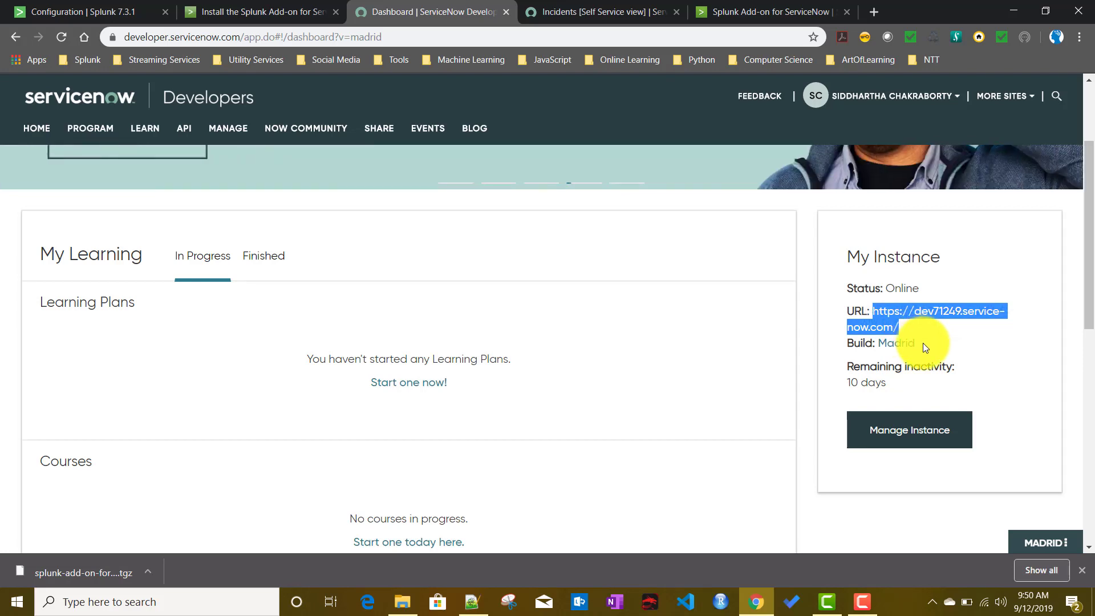
click(80, 16)
key(ctrl+v)
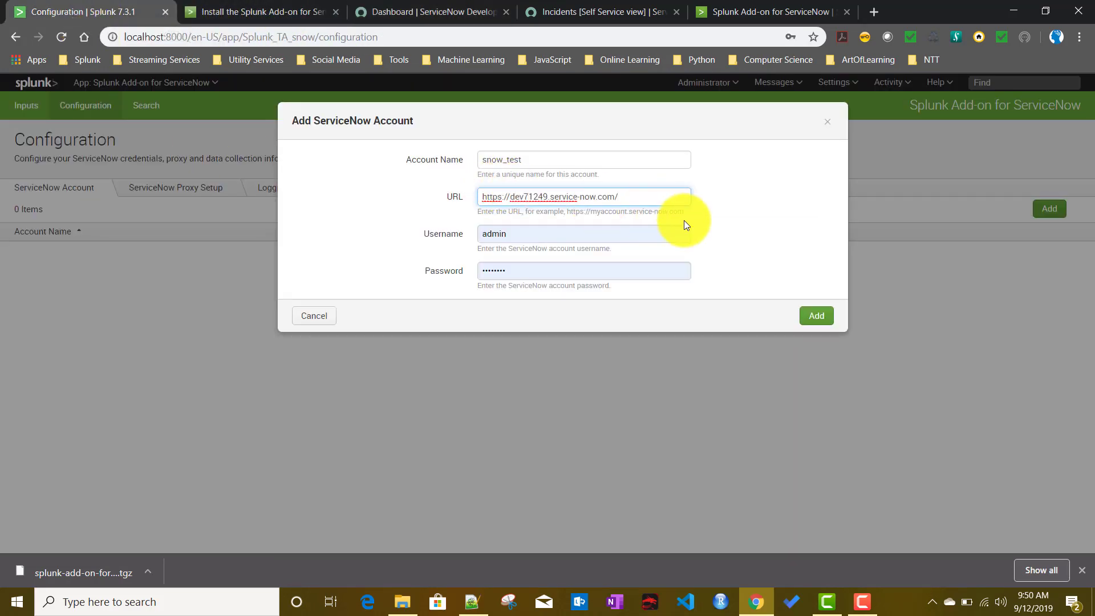
key(BackSpace)
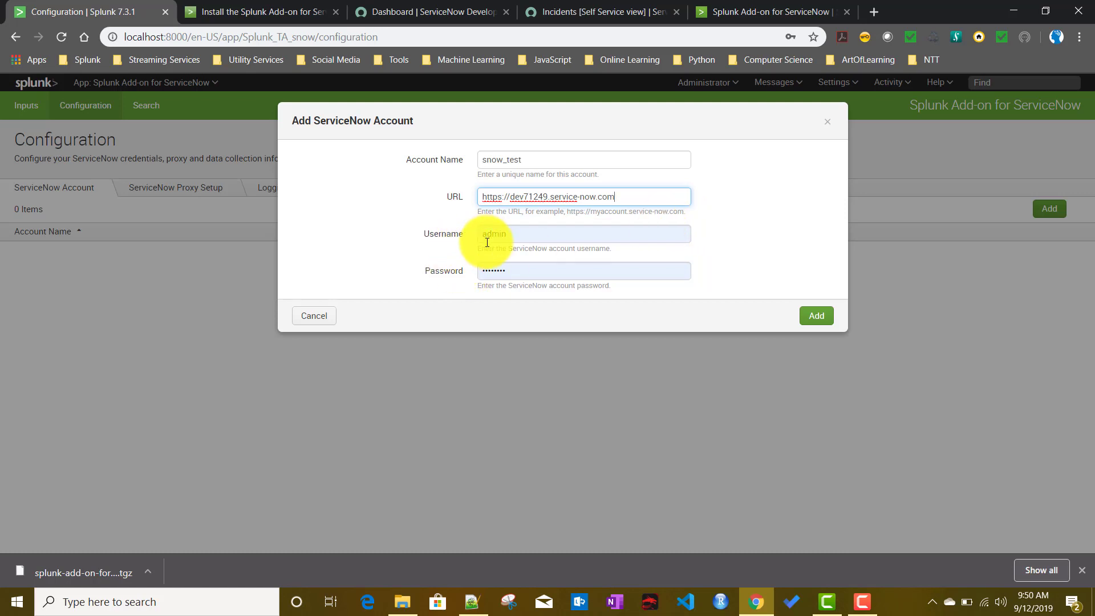
click(523, 236)
click(522, 236)
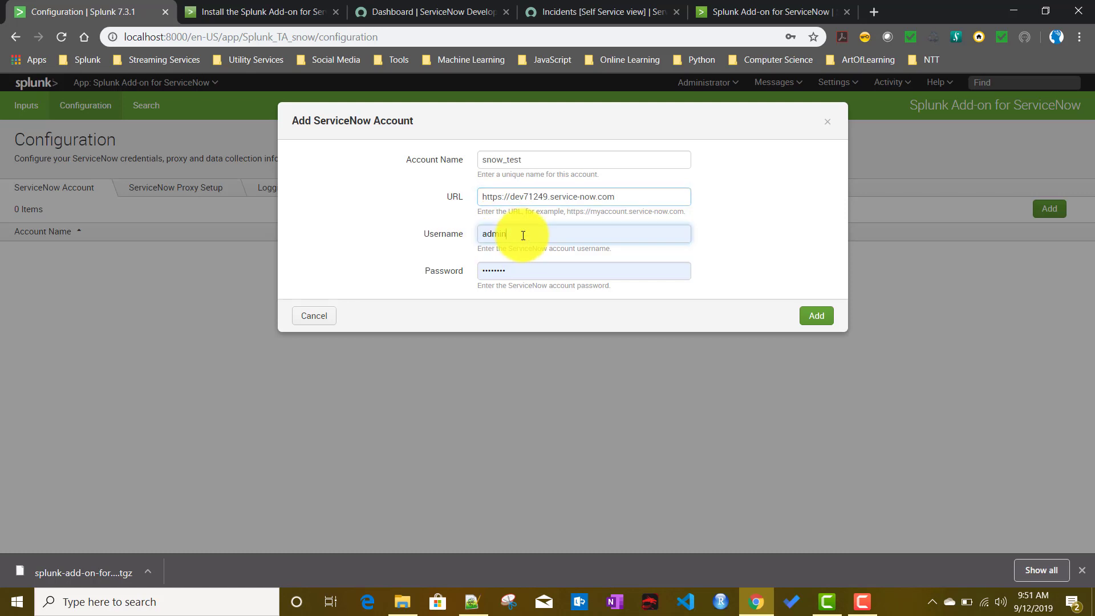
click(744, 236)
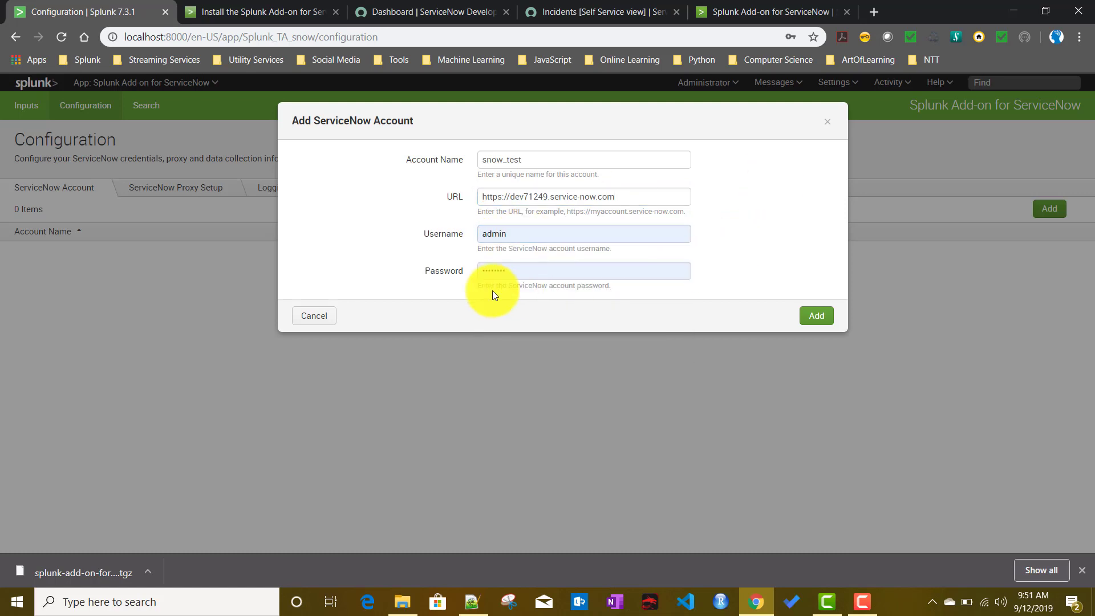
Paste the account password, save snow_test, and dismiss Chrome's update-password prompt.
click(512, 276)
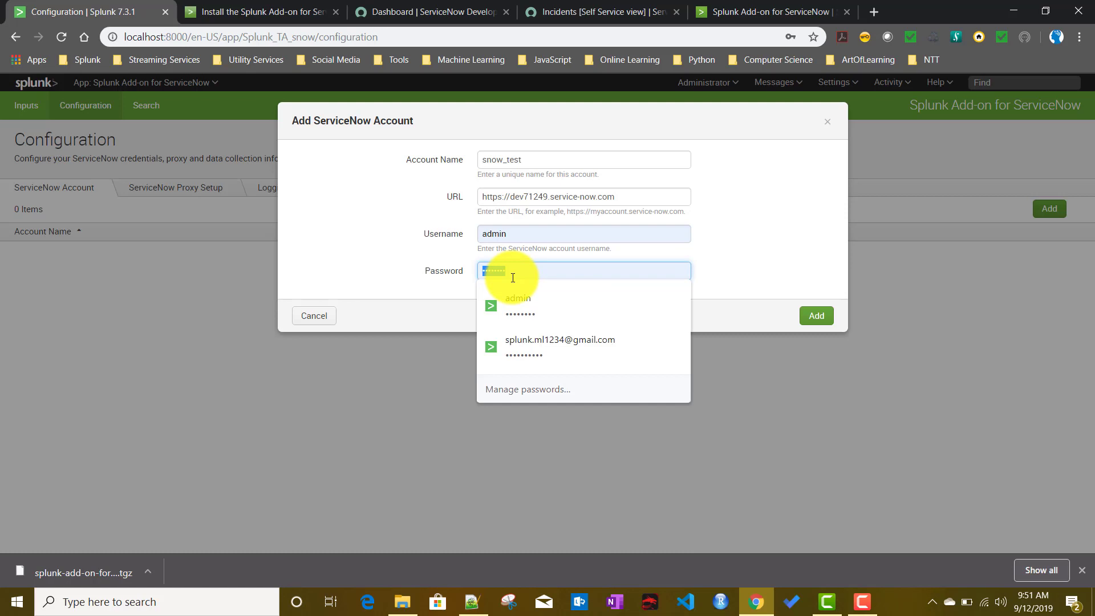
key(ctrl+v)
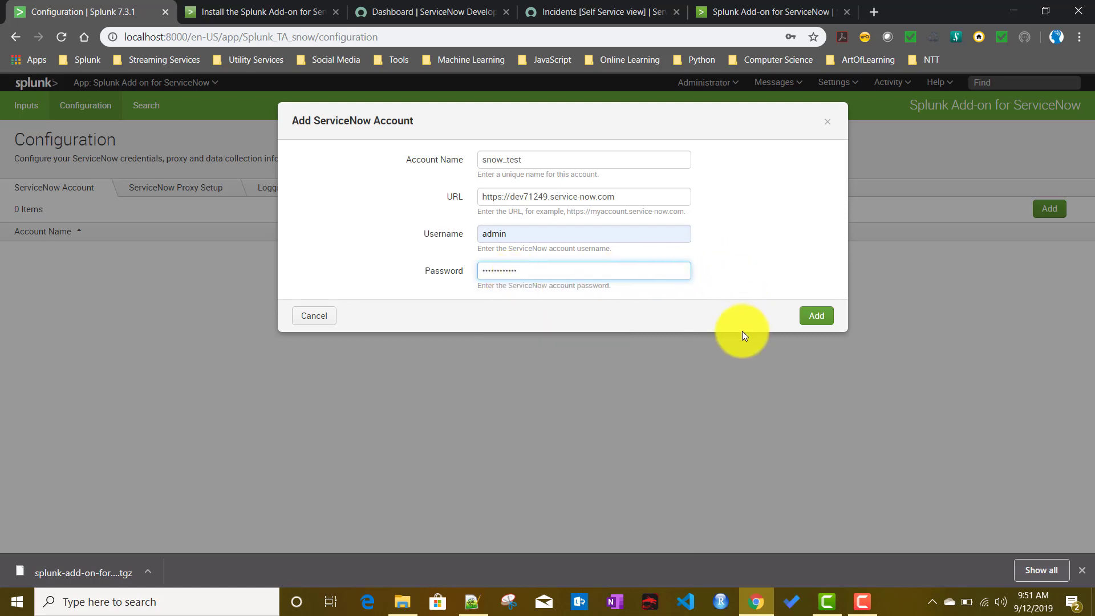
click(822, 317)
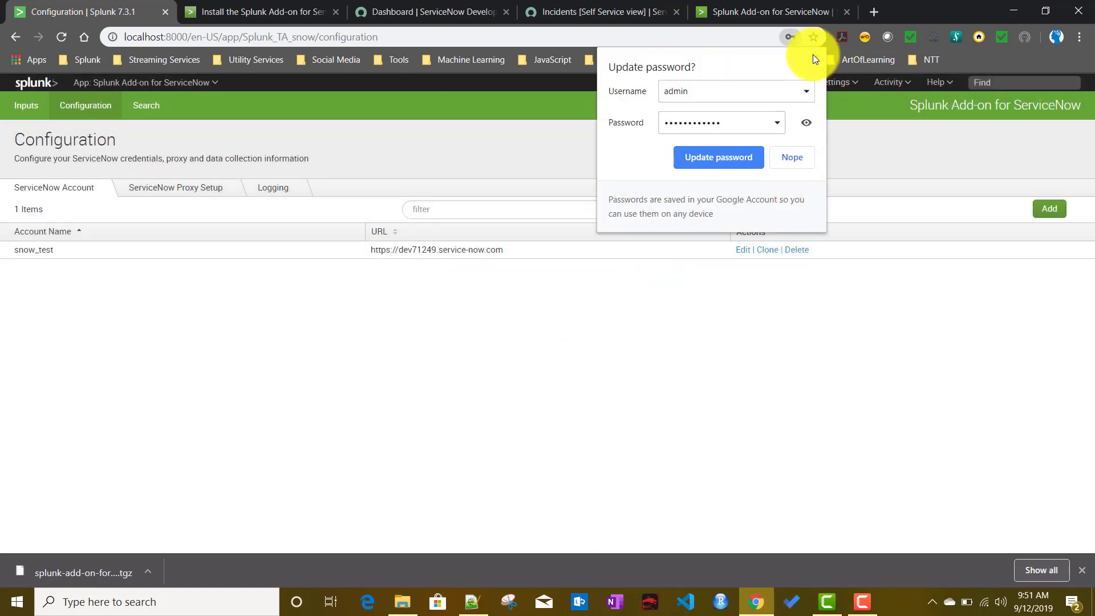
click(768, 279)
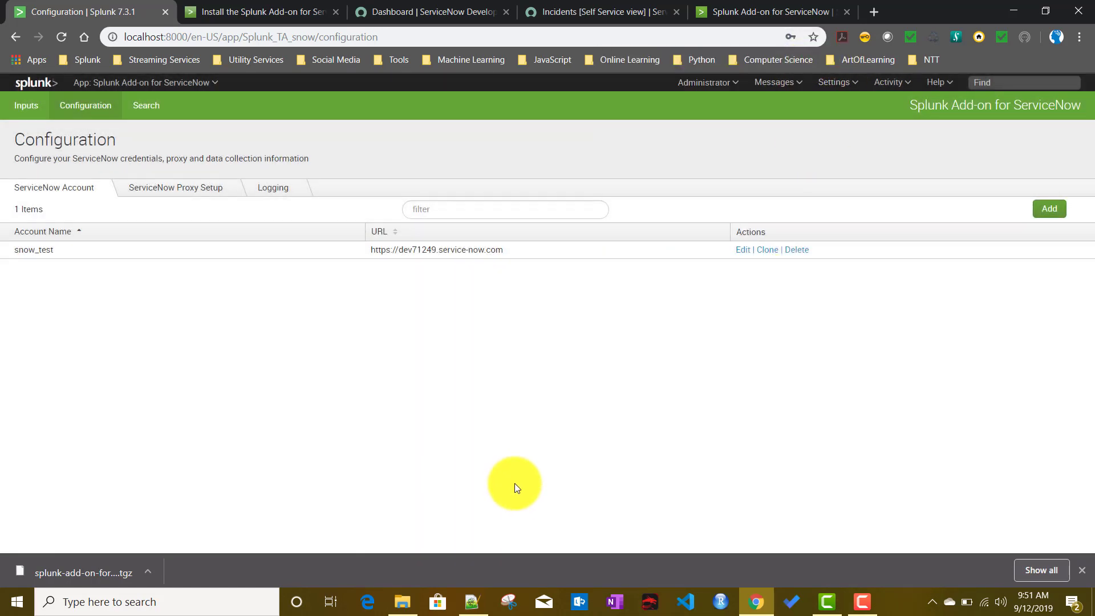
Browse in File Explorer to C:\Program Files\Splunk\etc\apps\Splunk_TA_snow.
click(402, 603)
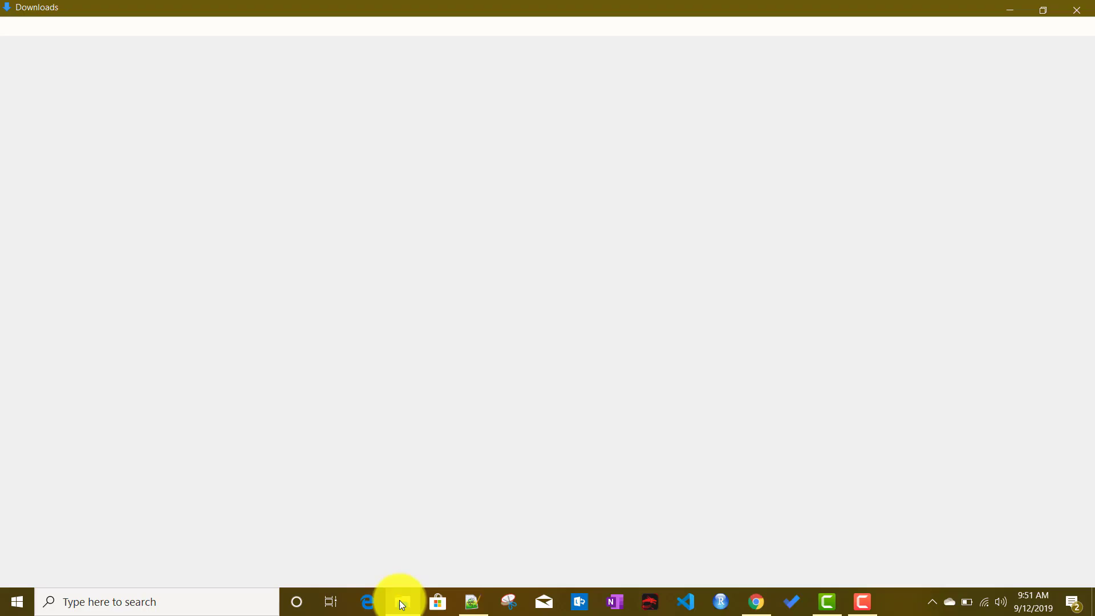
click(54, 102)
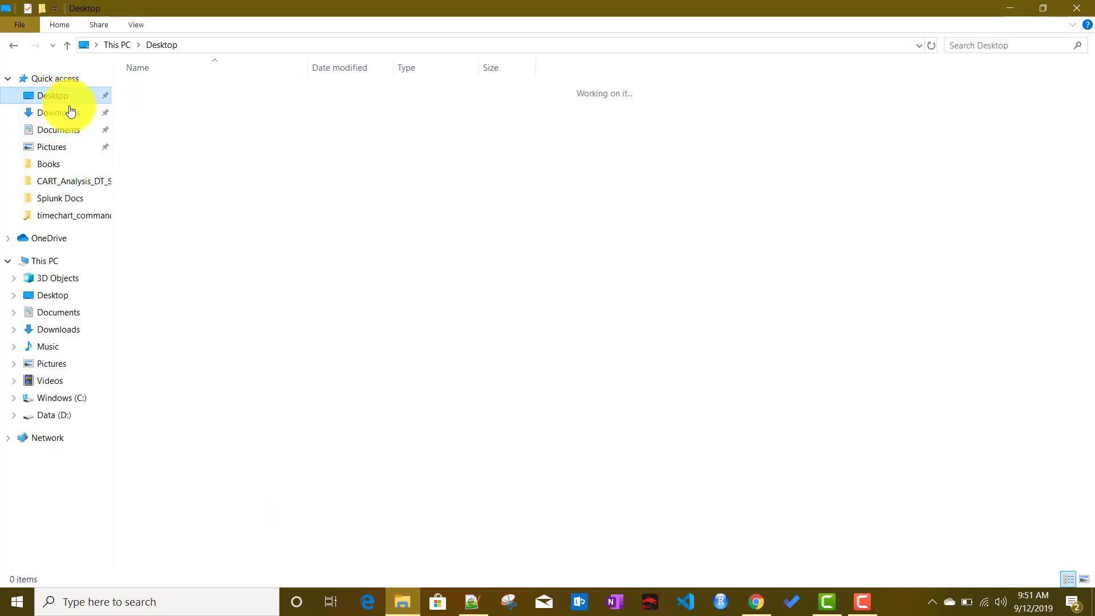
double_click(159, 145)
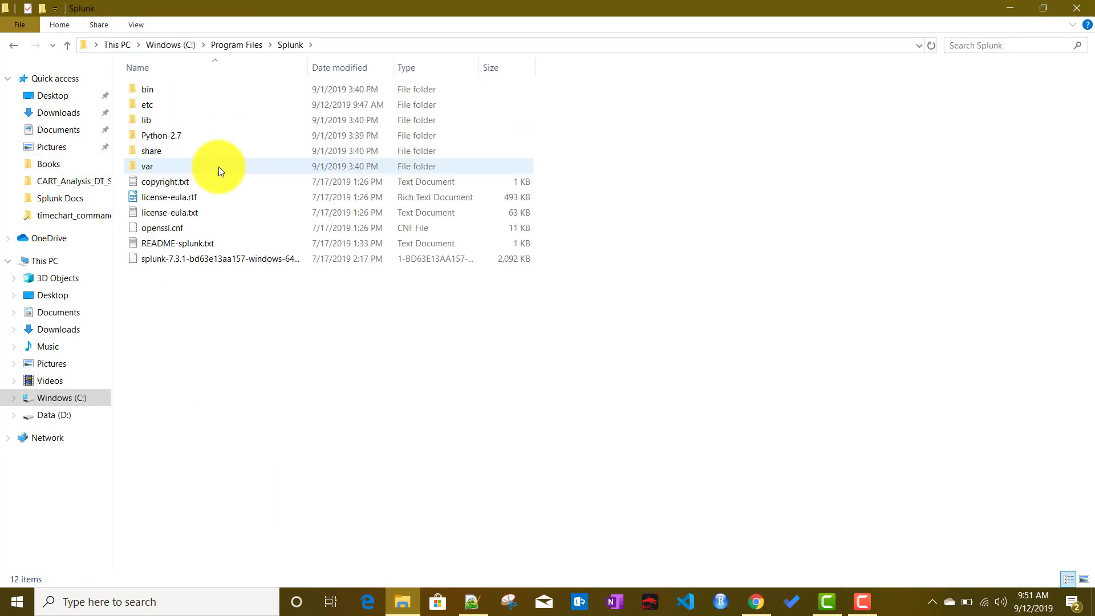
double_click(166, 101)
double_click(164, 90)
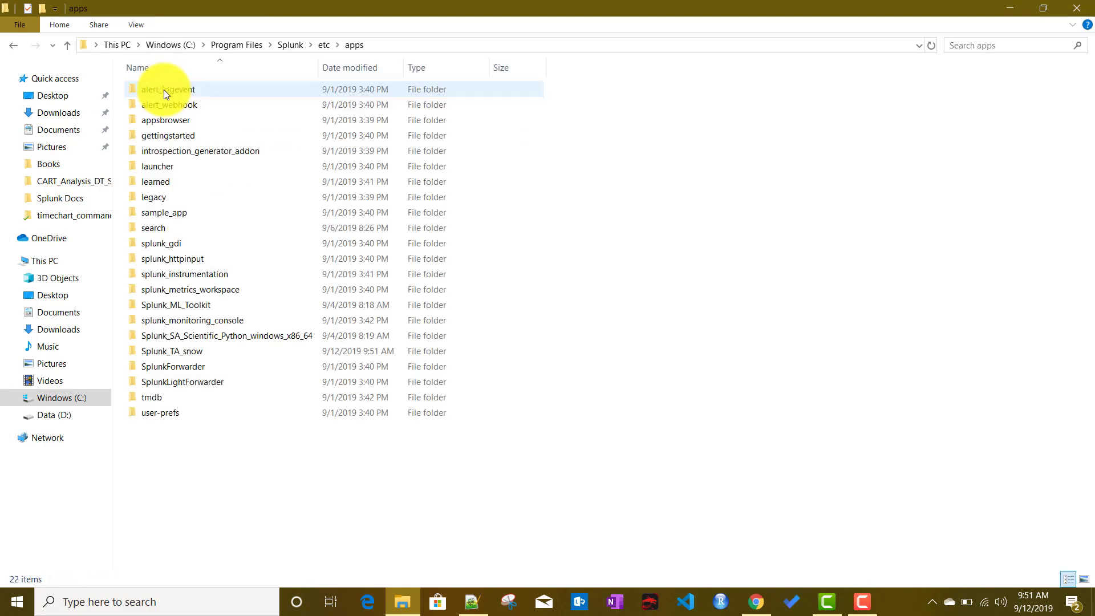
click(182, 352)
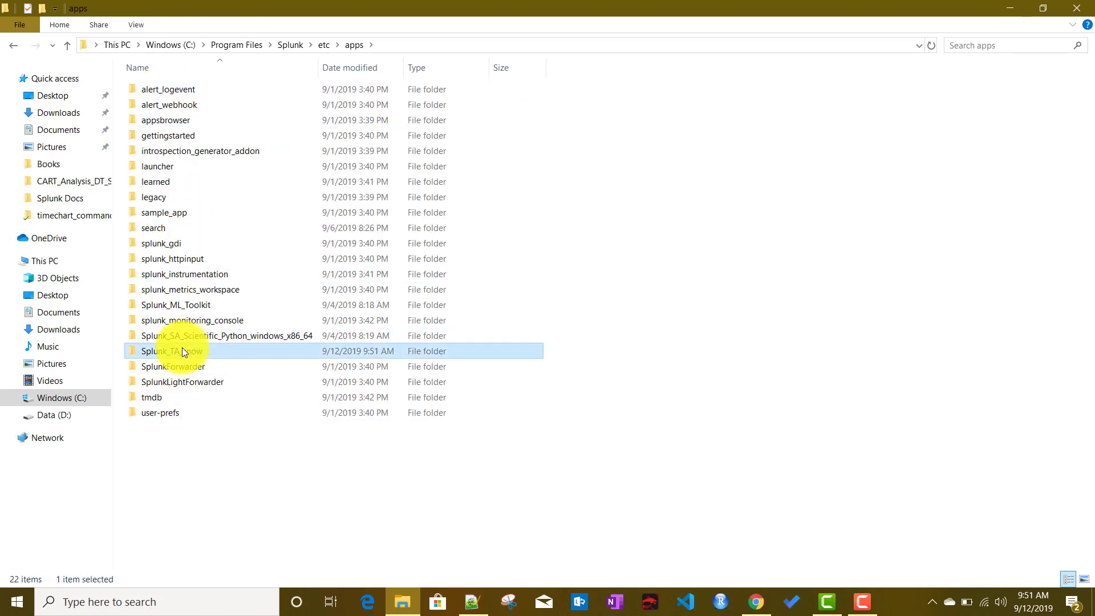
double_click(183, 351)
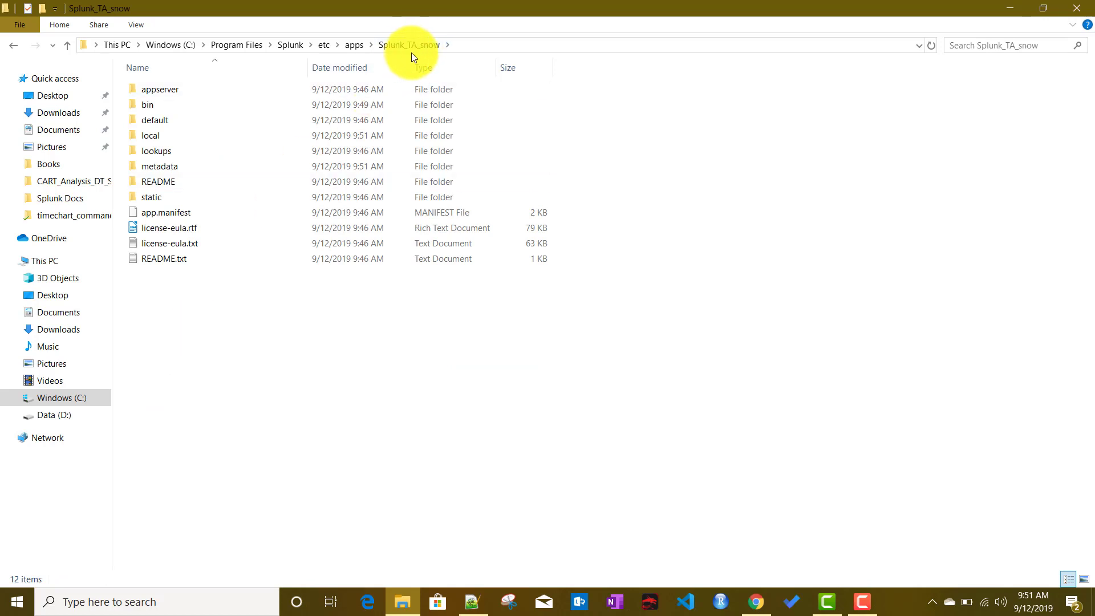
Enter the local folder, granting permission, and open splunk_ta_snow_account.conf in Notepad++.
click(155, 135)
double_click(155, 135)
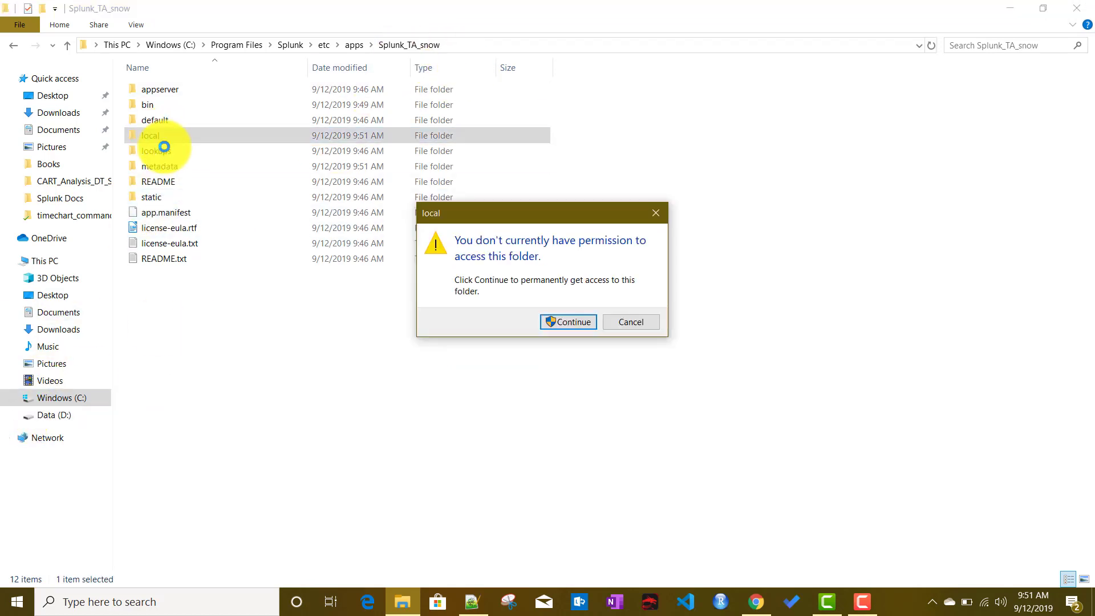
click(575, 325)
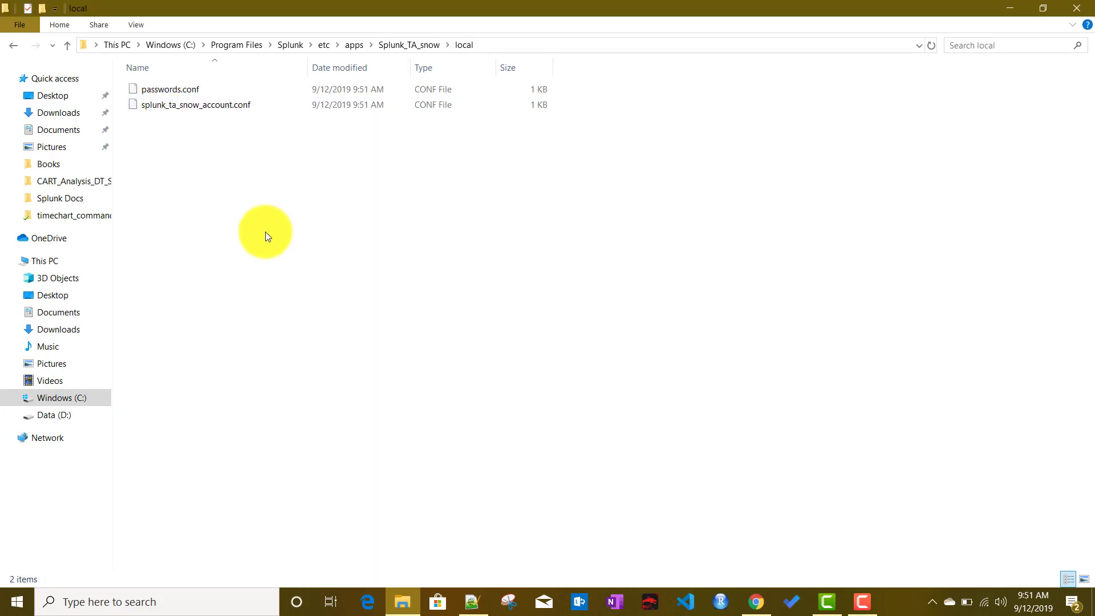
right_click(180, 104)
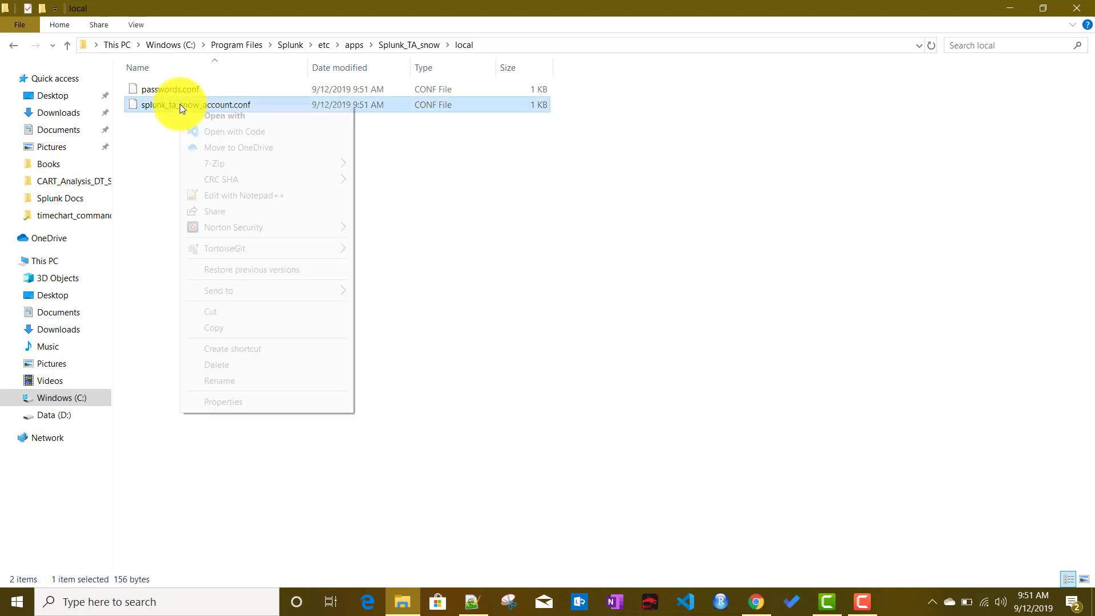
click(231, 195)
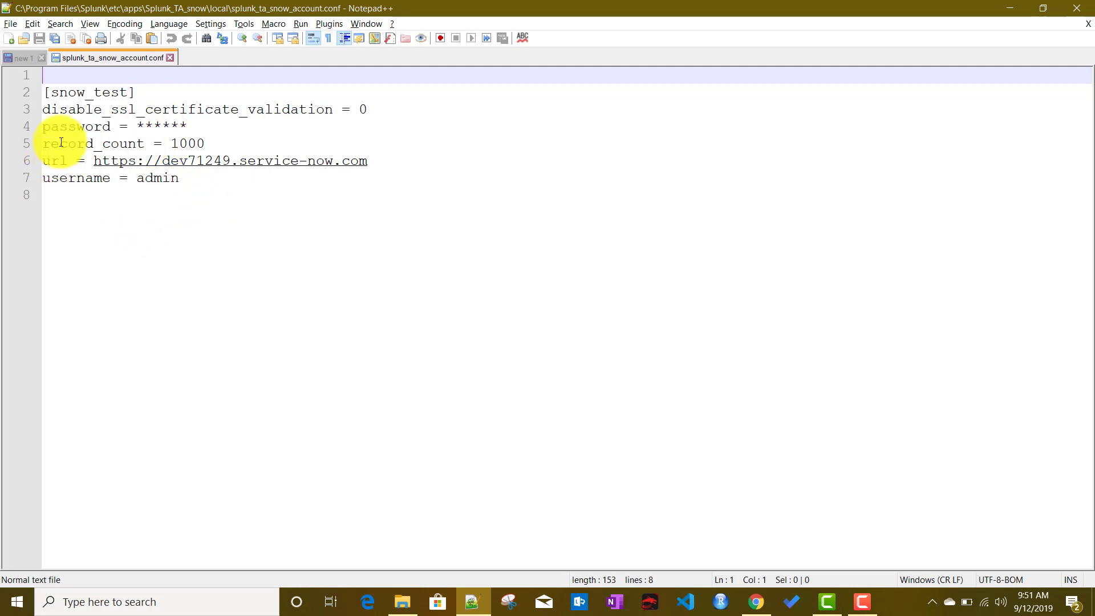
Close account.conf, open passwords.conf in Notepad++ to check the encrypted snow_test credentials, and return to Splunk.
click(170, 58)
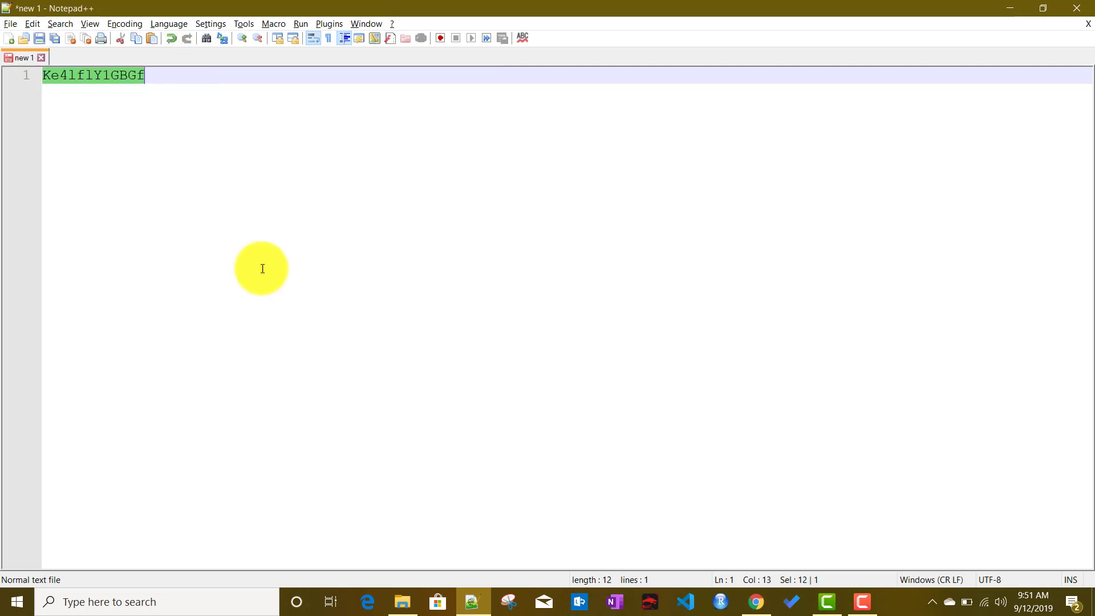
click(1011, 7)
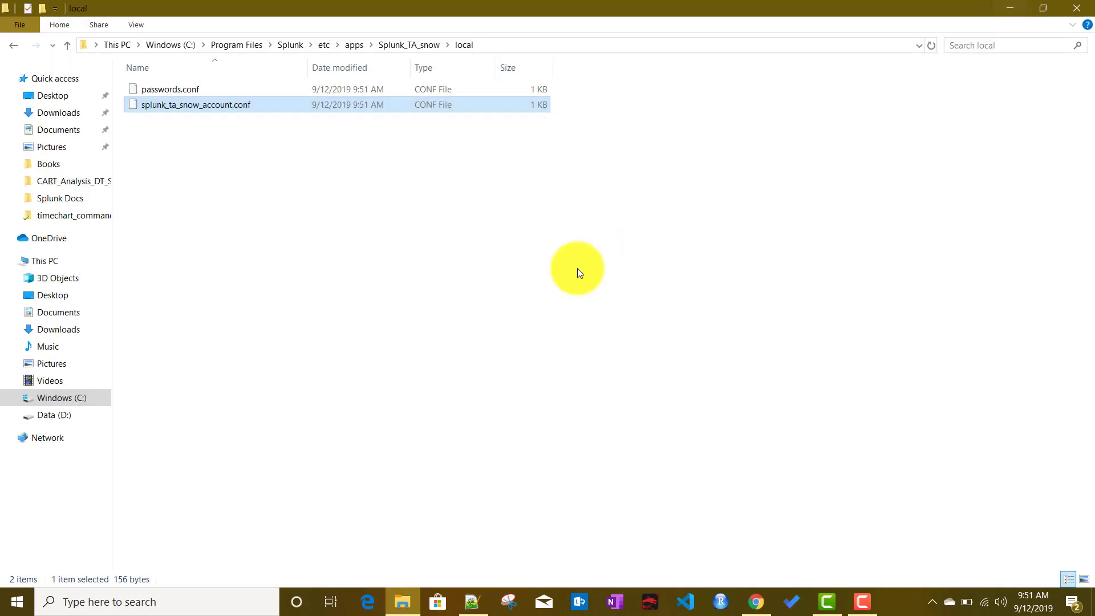
right_click(165, 87)
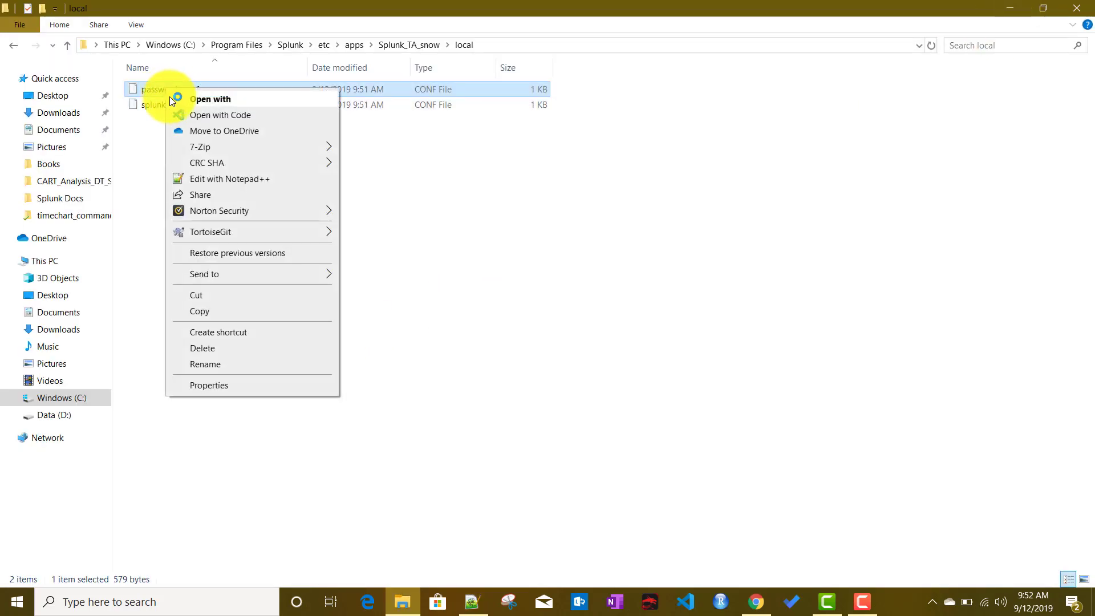
click(224, 178)
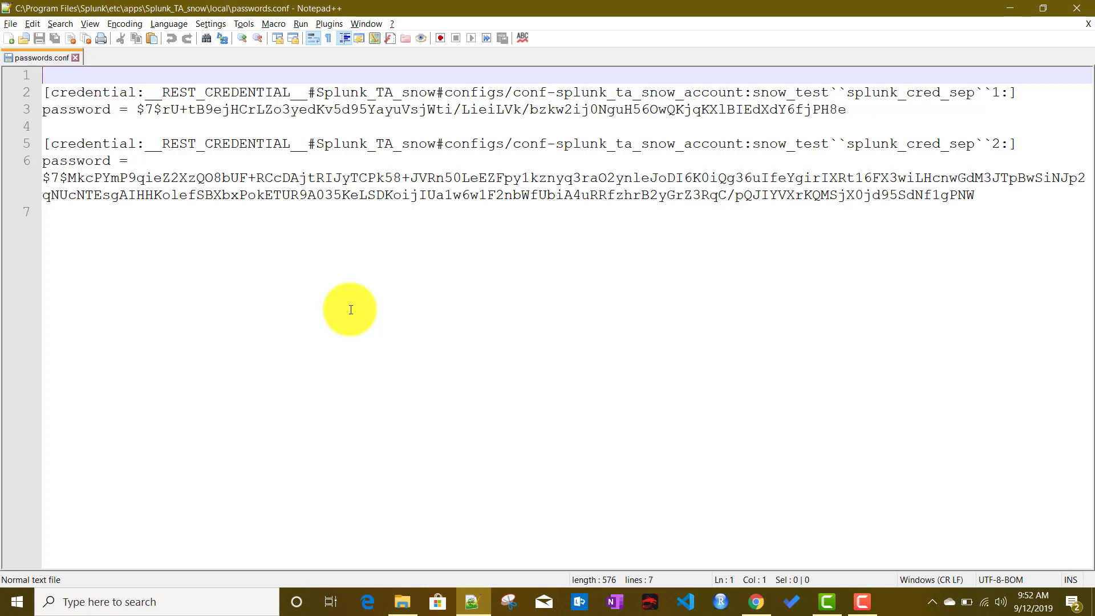
click(761, 595)
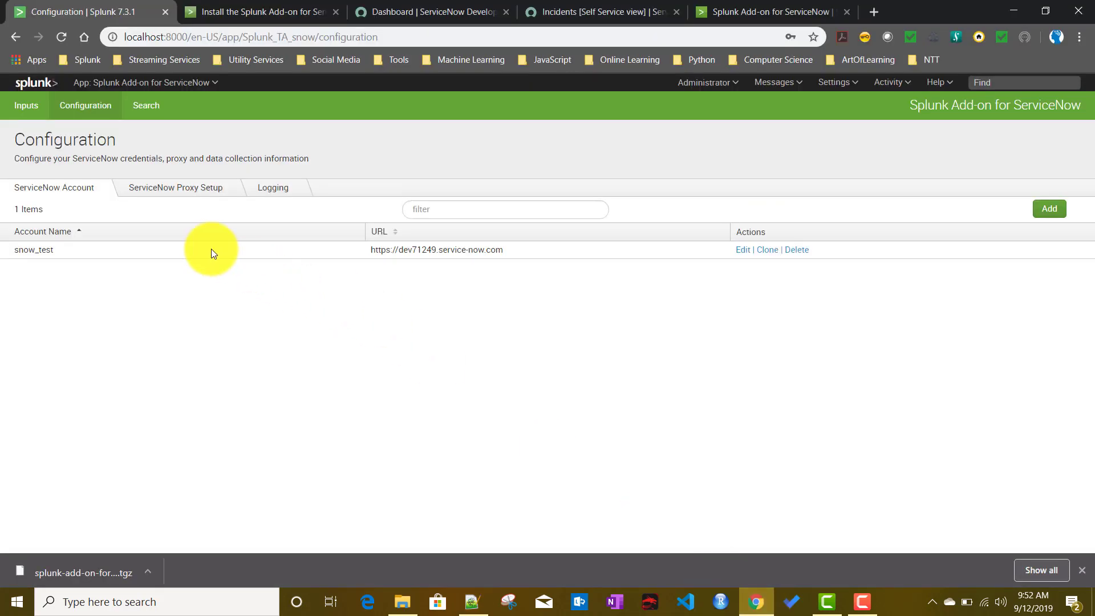
Review the add-on's ServiceNow Proxy Setup and Logging settings, then return to its Inputs list.
click(181, 188)
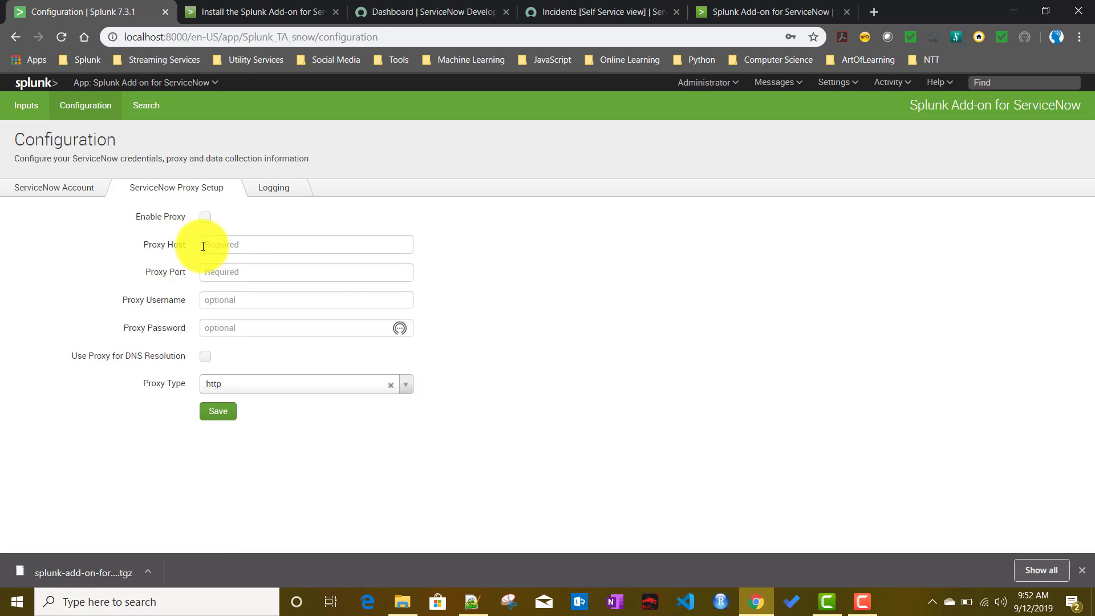
click(274, 191)
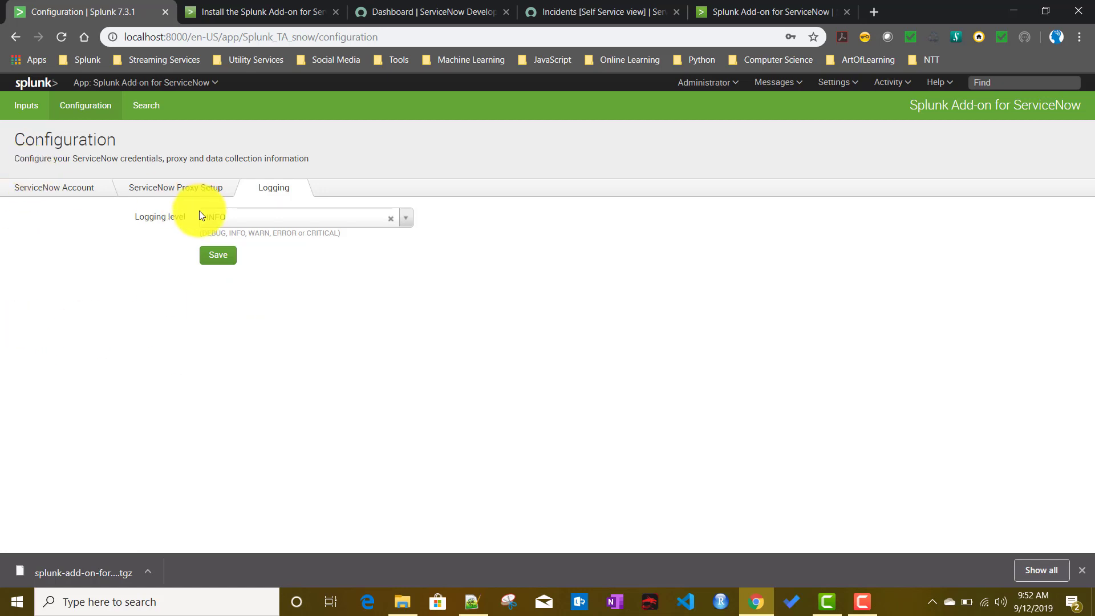
click(23, 107)
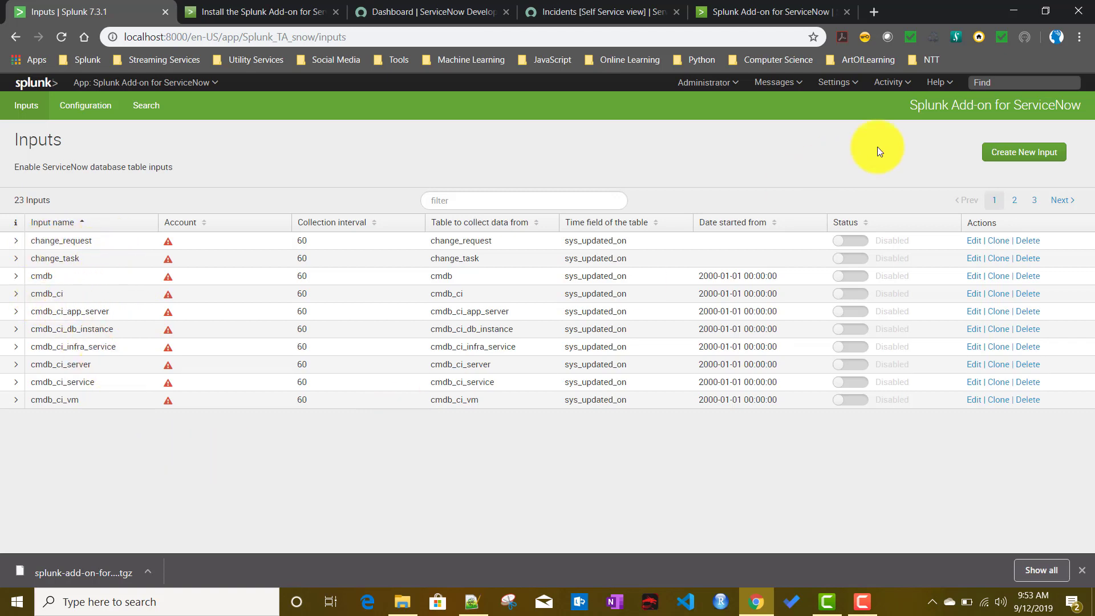
Edit the incident input listed on page 2 of the inputs table.
click(1017, 202)
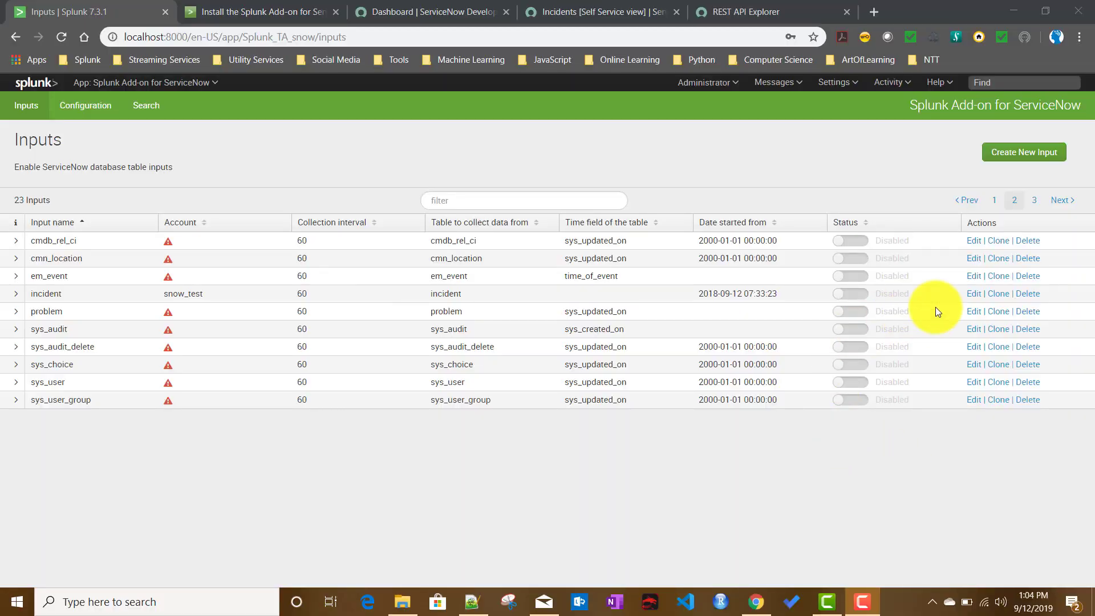
click(974, 294)
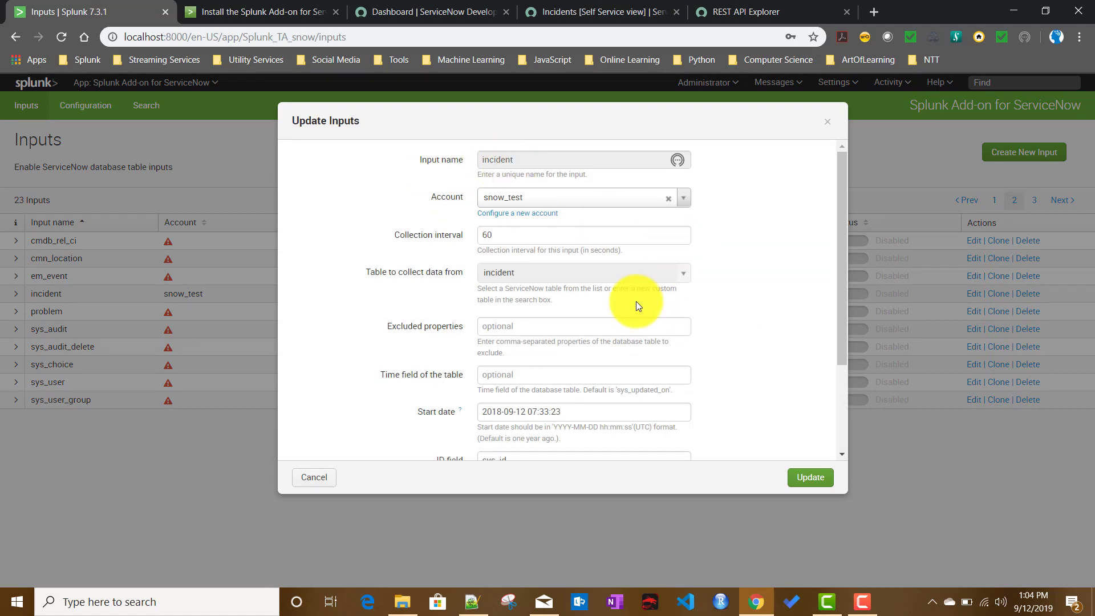
click(635, 196)
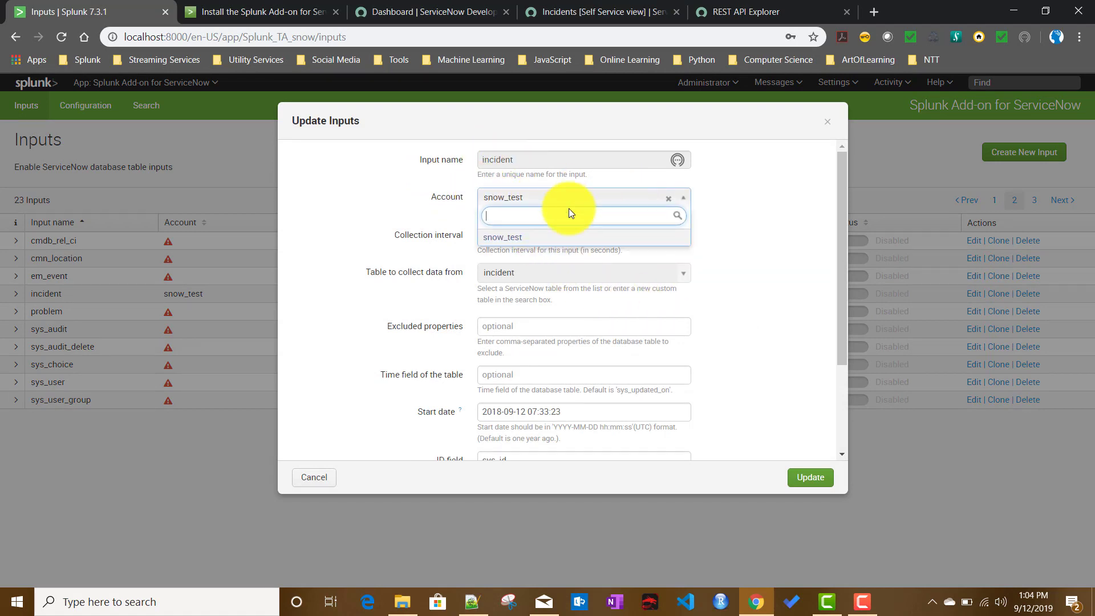
click(520, 238)
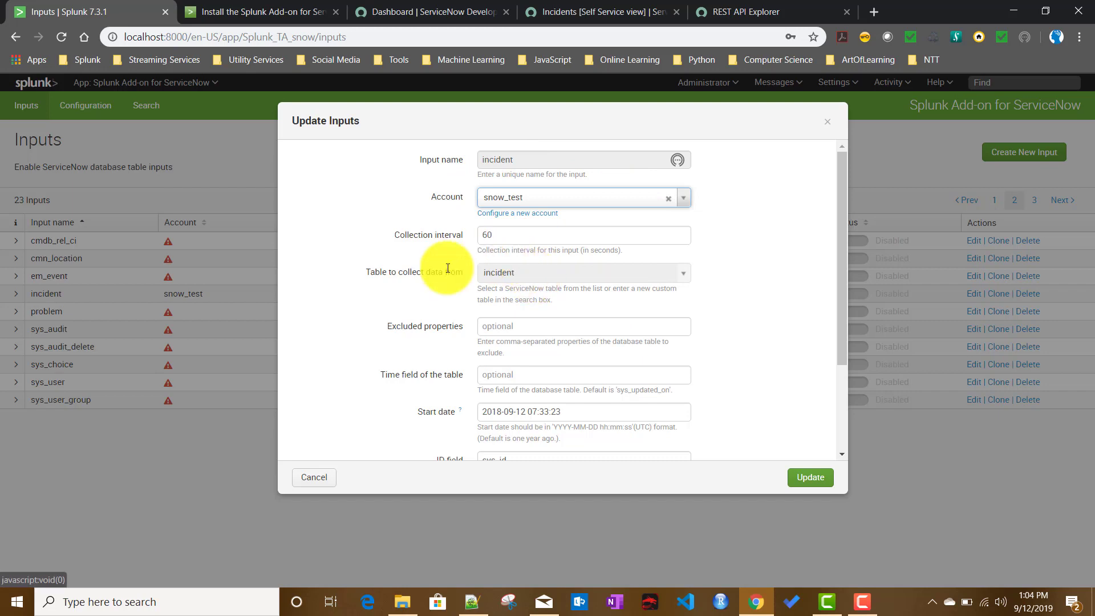
drag(398, 243, 459, 240)
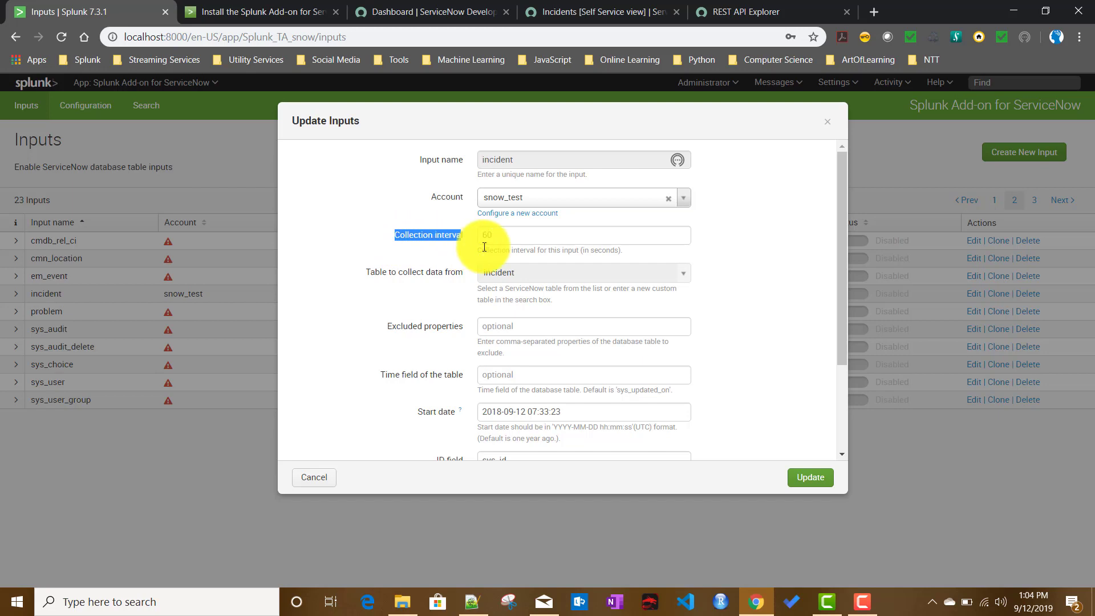
double_click(475, 234)
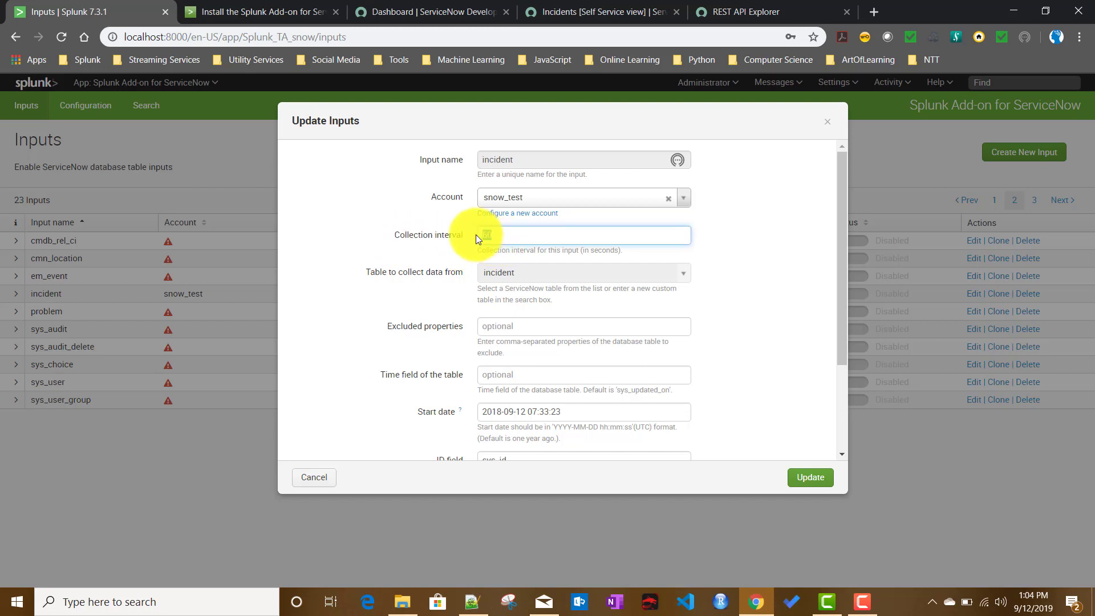
drag(475, 234, 402, 276)
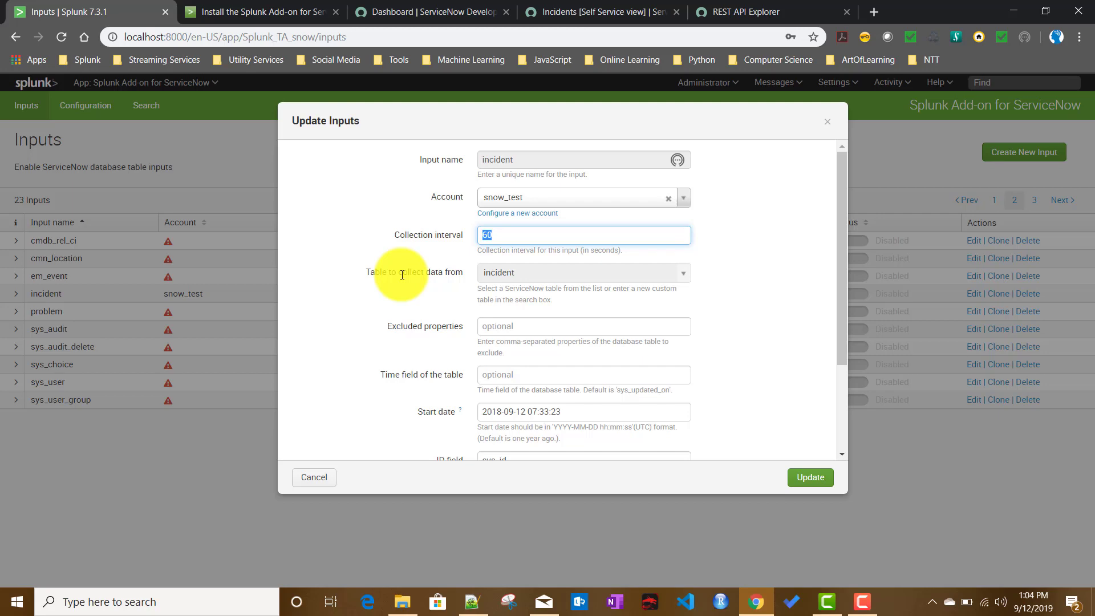
drag(402, 274, 41, 230)
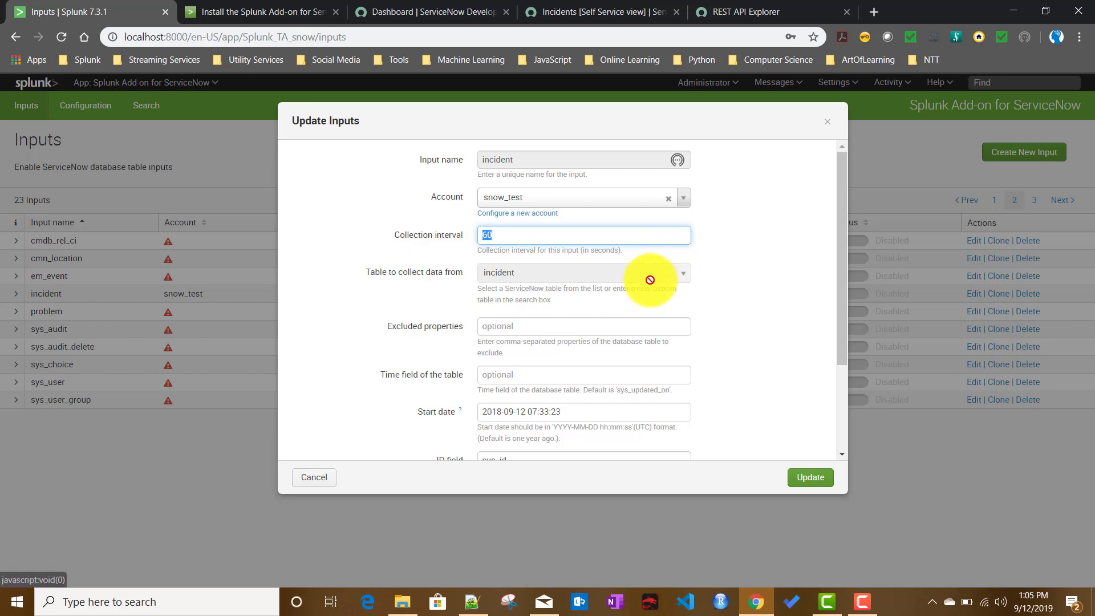
click(521, 331)
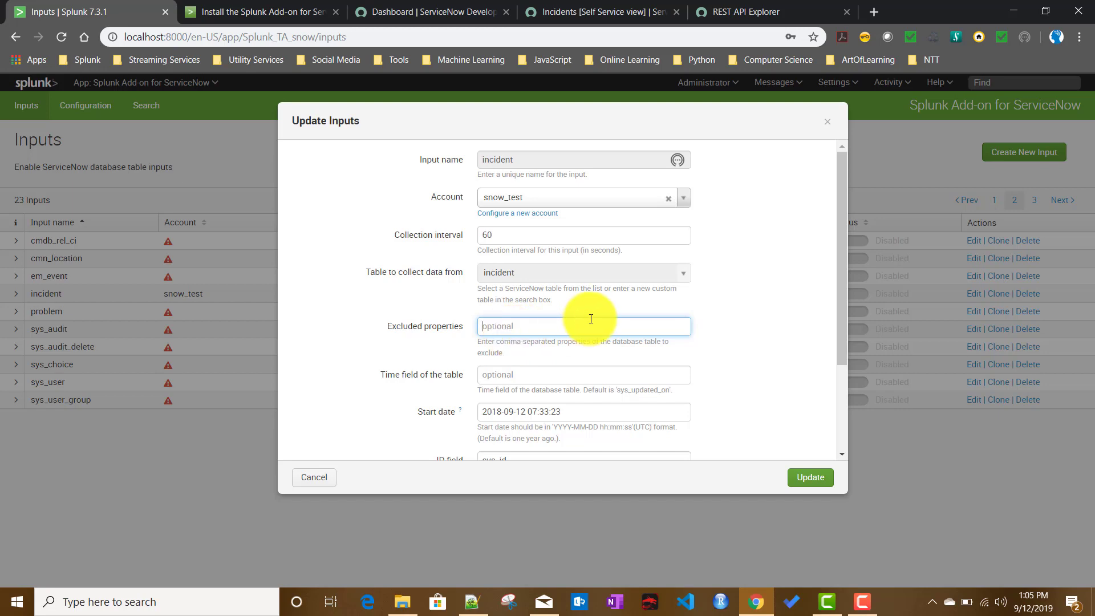
Enter sys_updated_on as the incident input's time field of the table.
scroll(582, 357, down, 1)
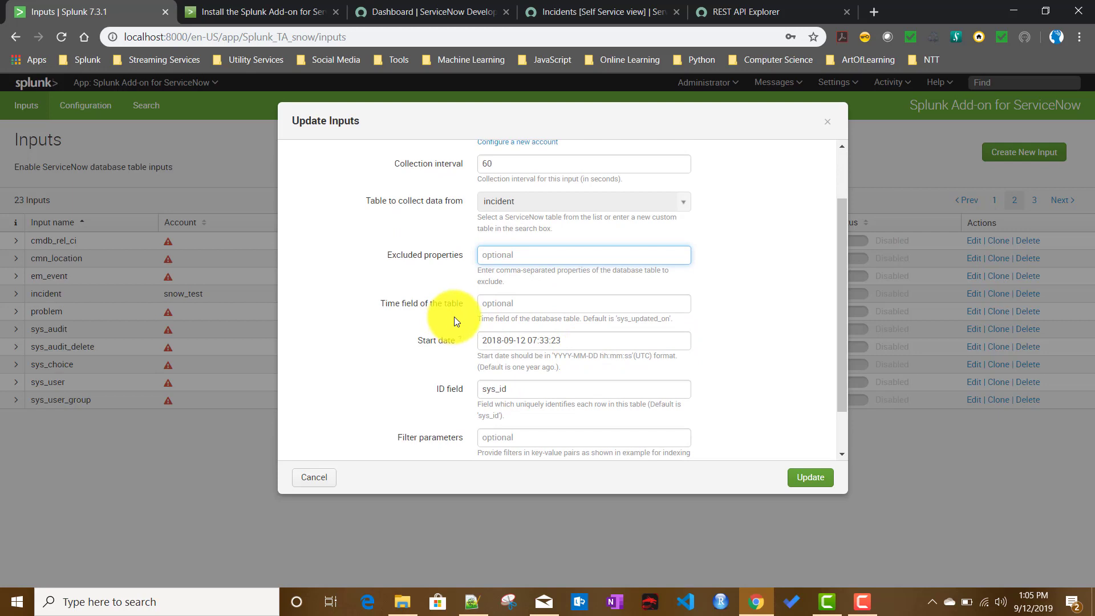
click(505, 308)
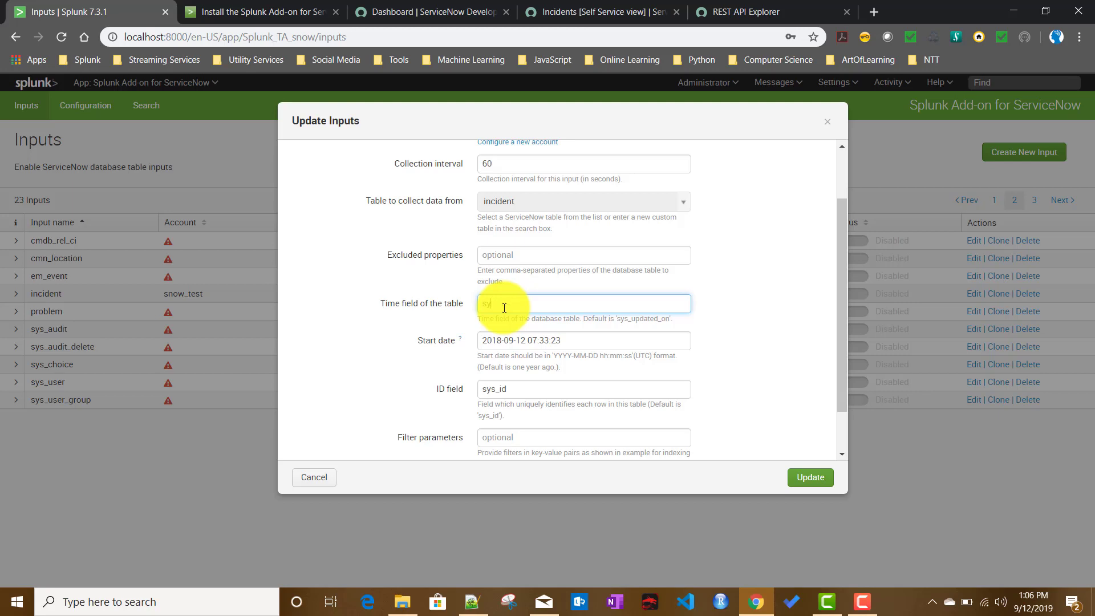
text(s_updated_on)
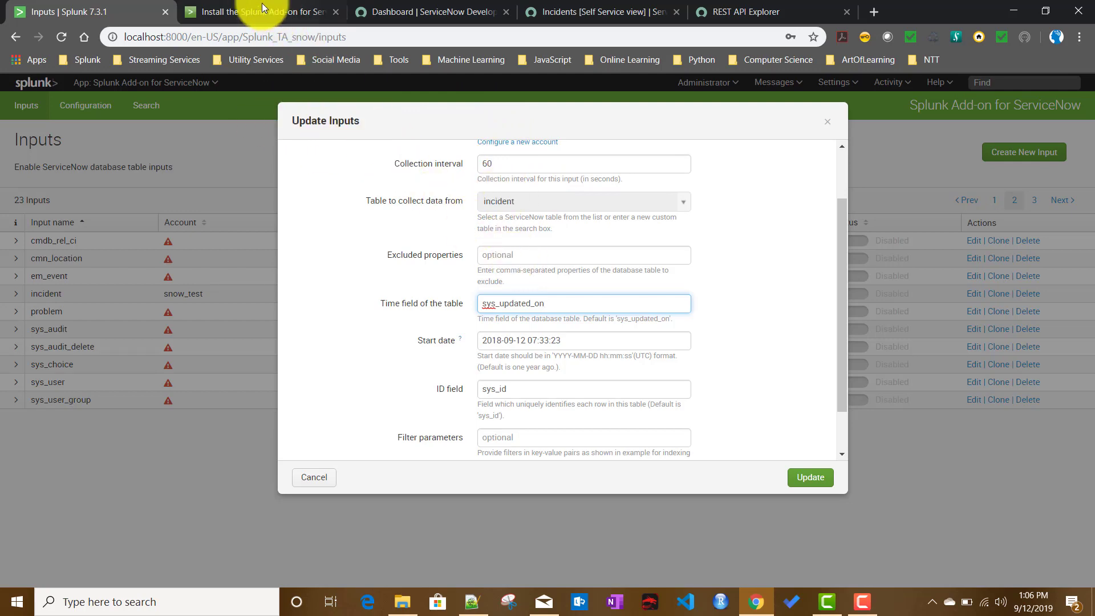
click(254, 17)
Read the 'Set up the Splunk Add-on for ServiceNow' docs page under Configuration.
scroll(293, 467, down, 3)
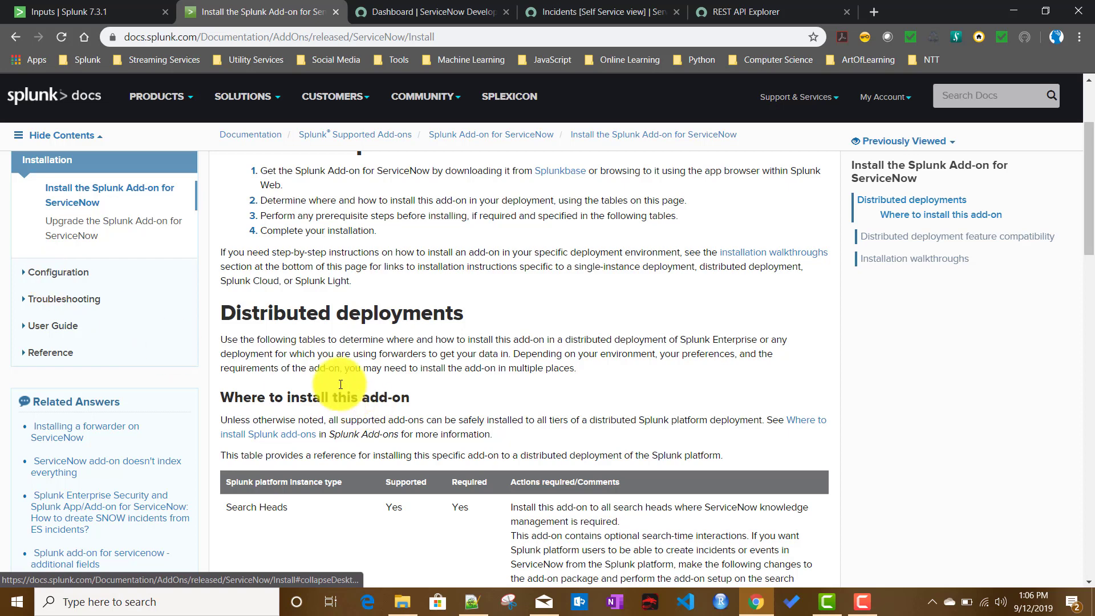
click(35, 280)
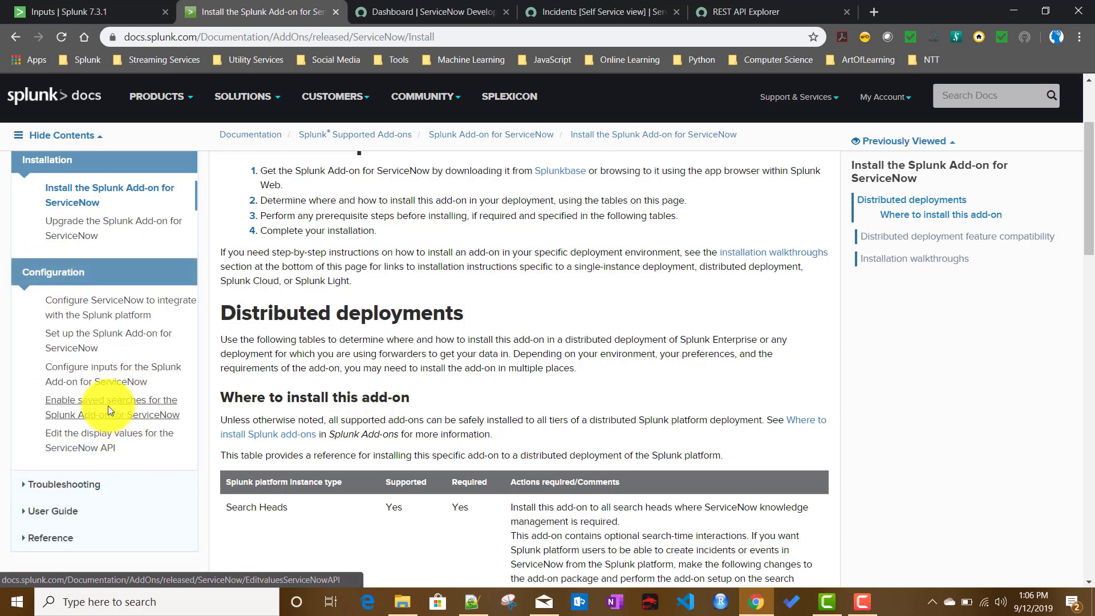
click(82, 342)
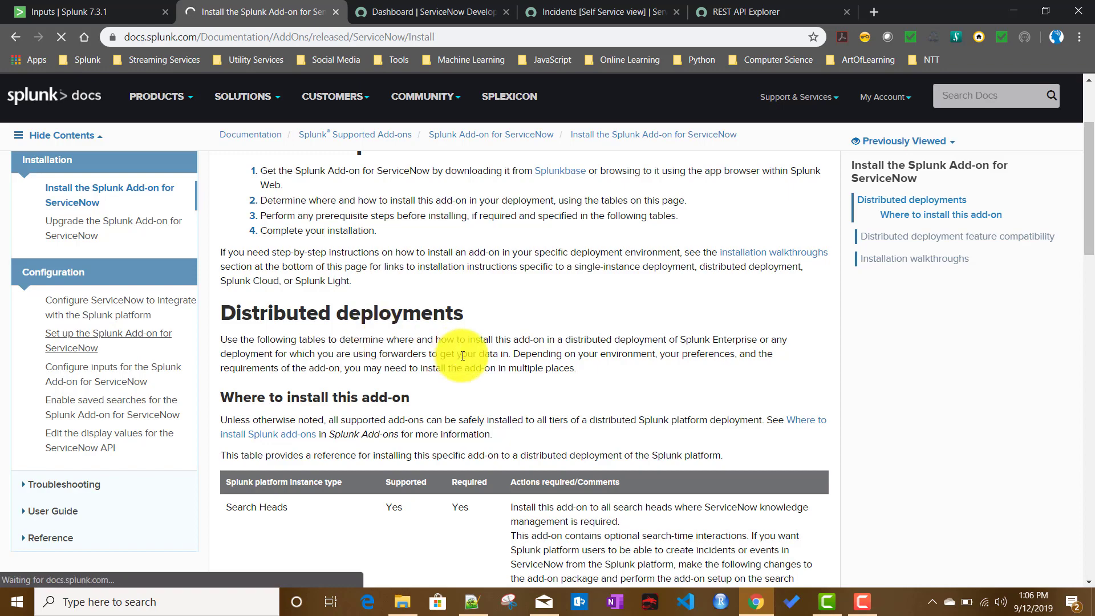
scroll(462, 355, down, 10)
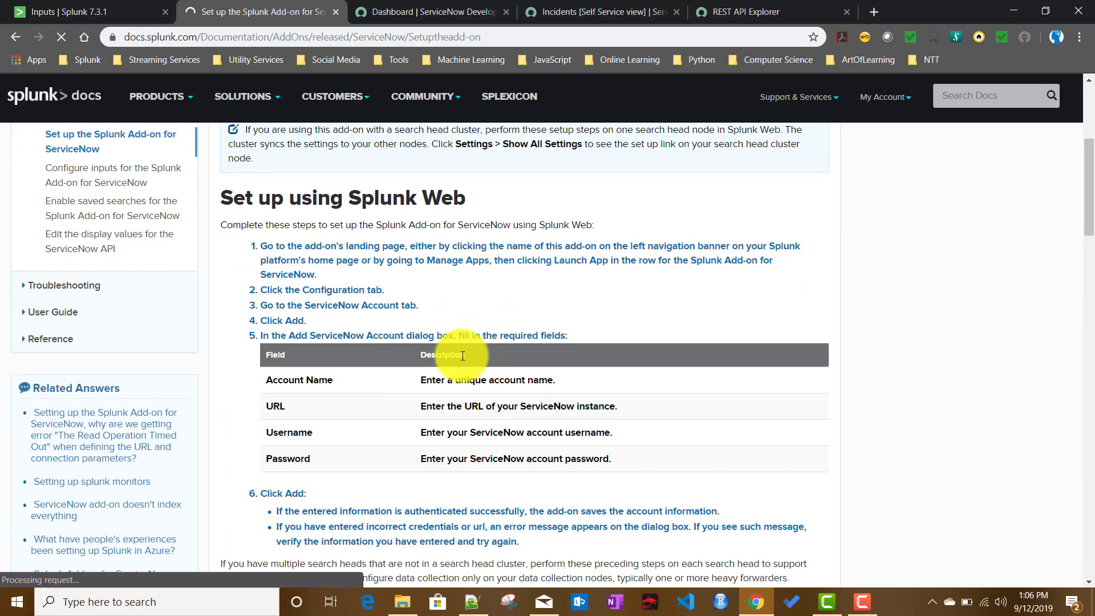
scroll(462, 355, down, 10)
scroll(462, 356, up, 11)
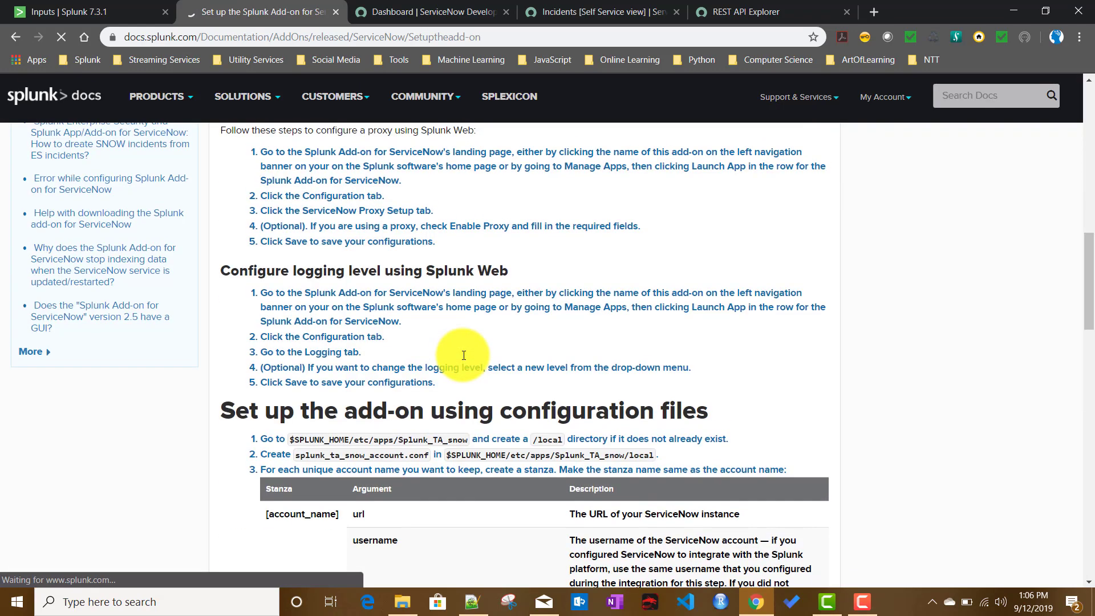
scroll(463, 355, up, 5)
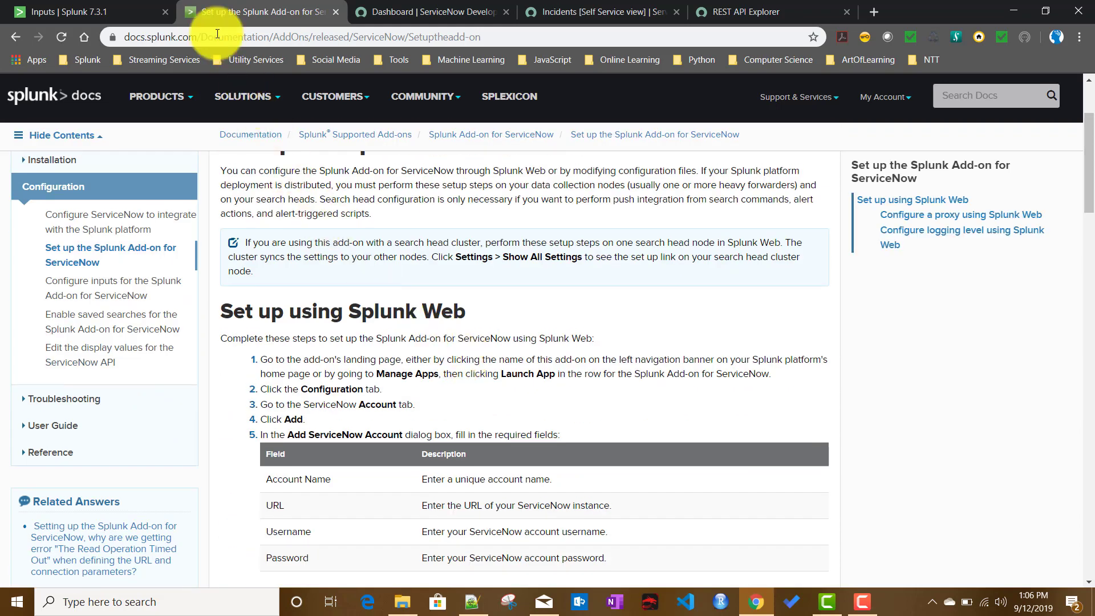
Check the incident input's time field value, sys_updated_on, in the Update Inputs form.
click(94, 9)
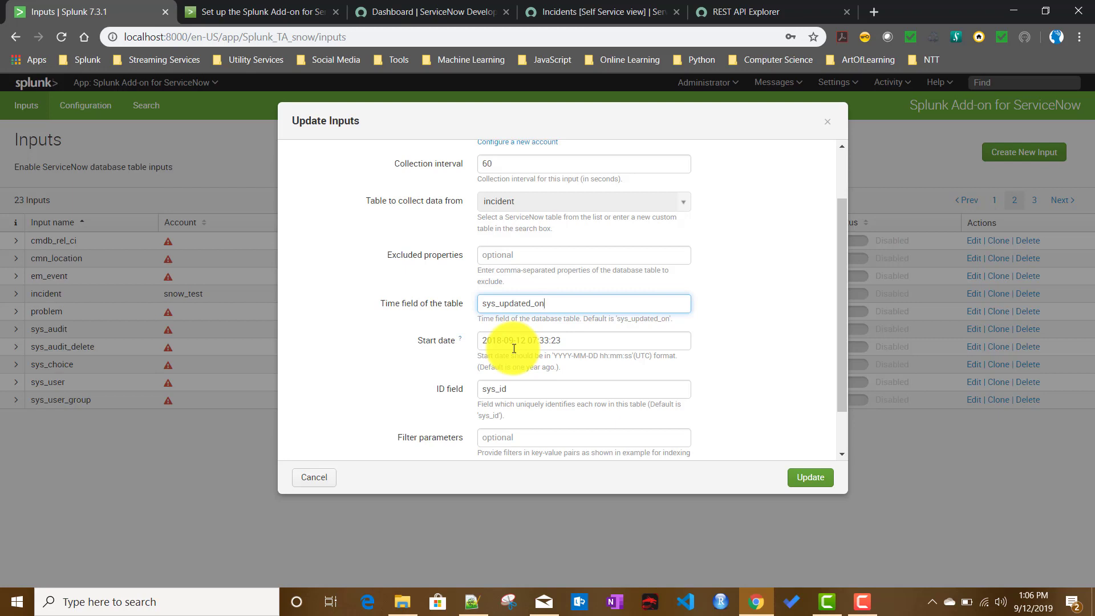
double_click(500, 304)
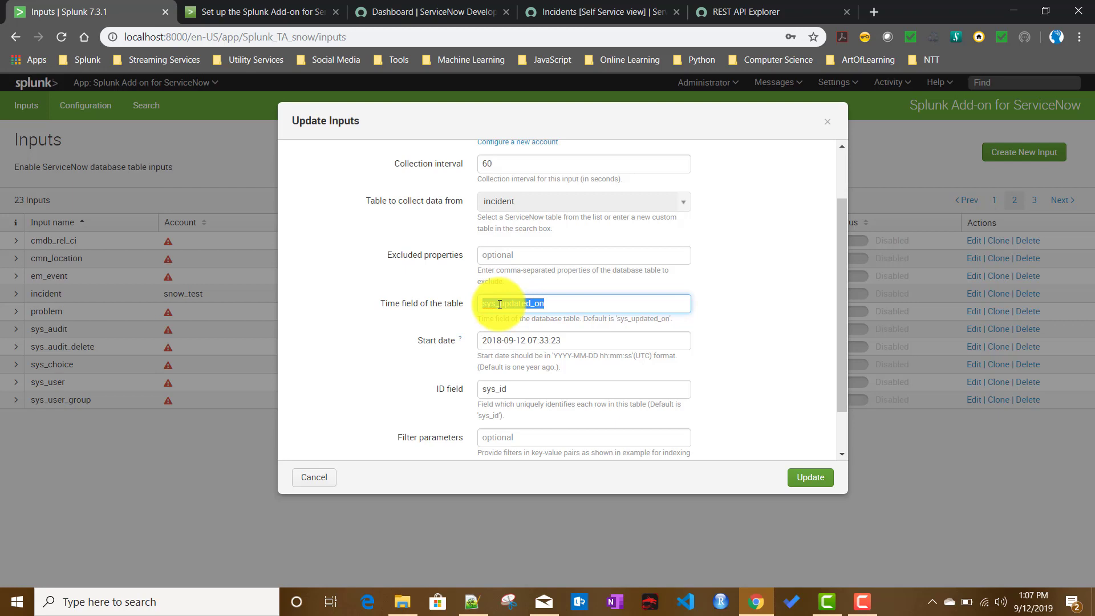
click(539, 307)
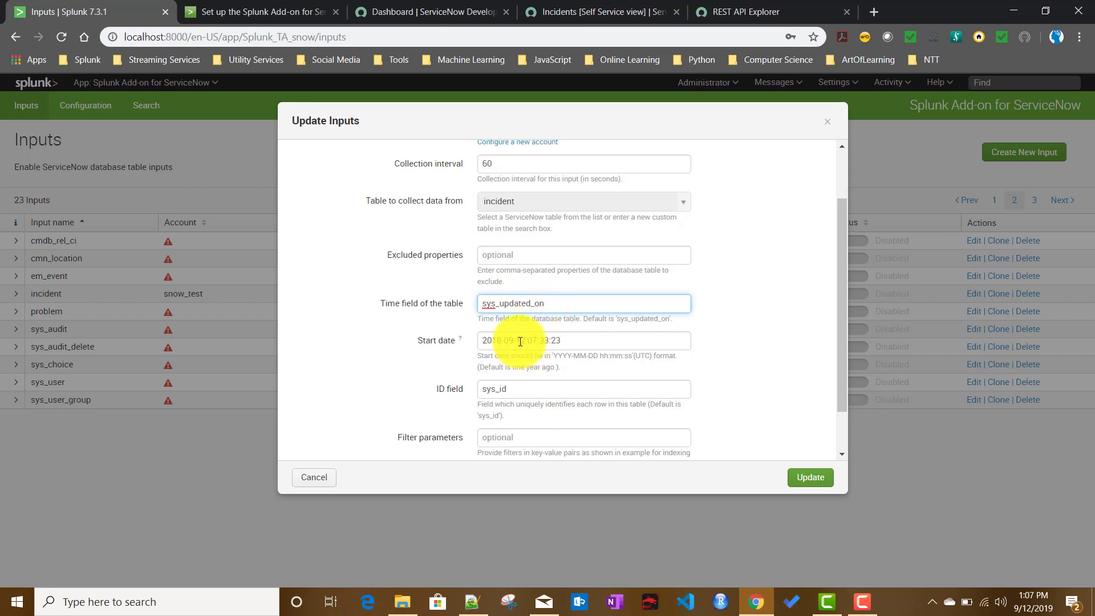
Re-sign into ServiceNow's incidents list and copy incident INC0010002's opened date.
click(415, 9)
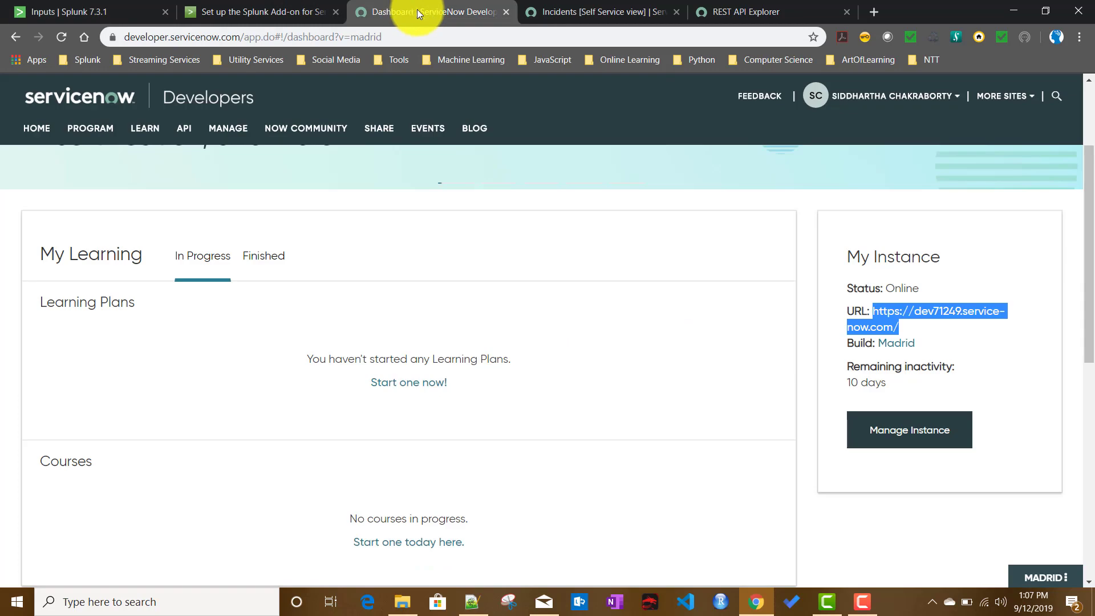
click(570, 11)
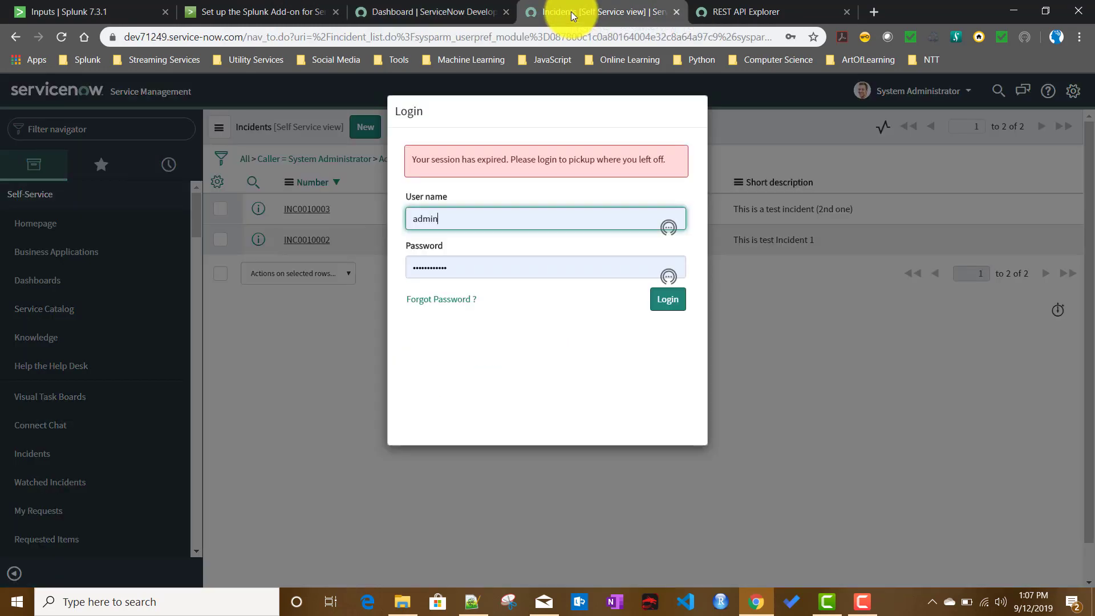
click(662, 302)
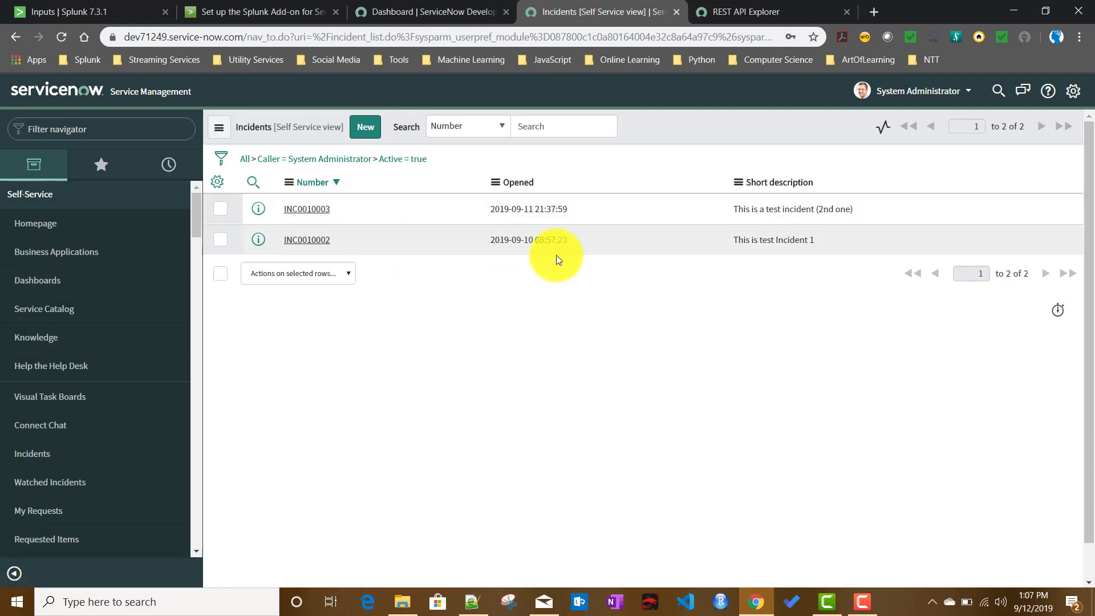
drag(568, 241, 493, 235)
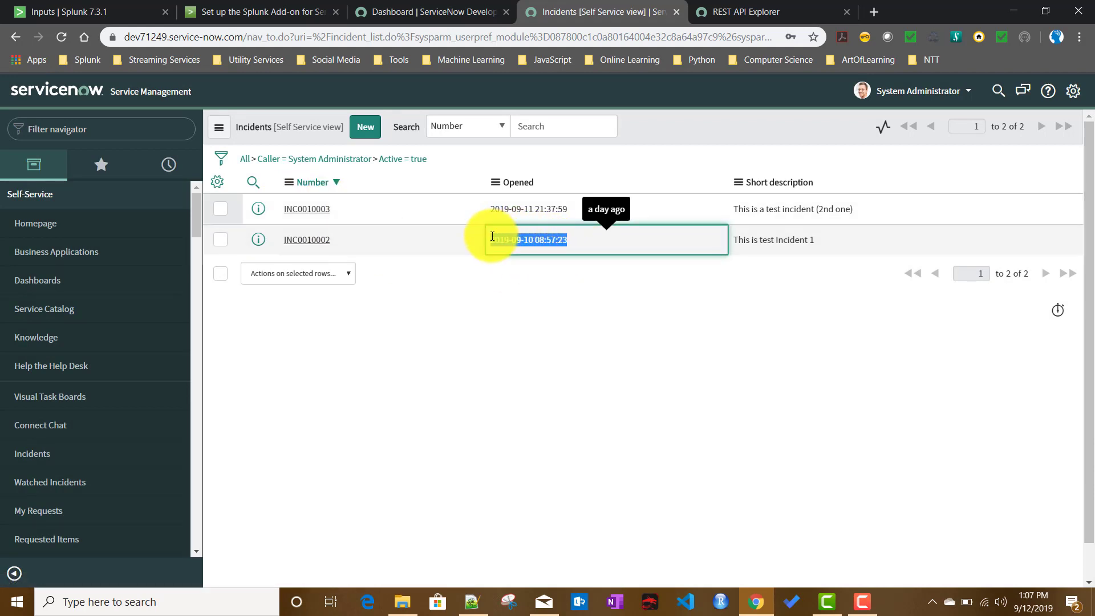
click(69, 13)
triple_click(570, 341)
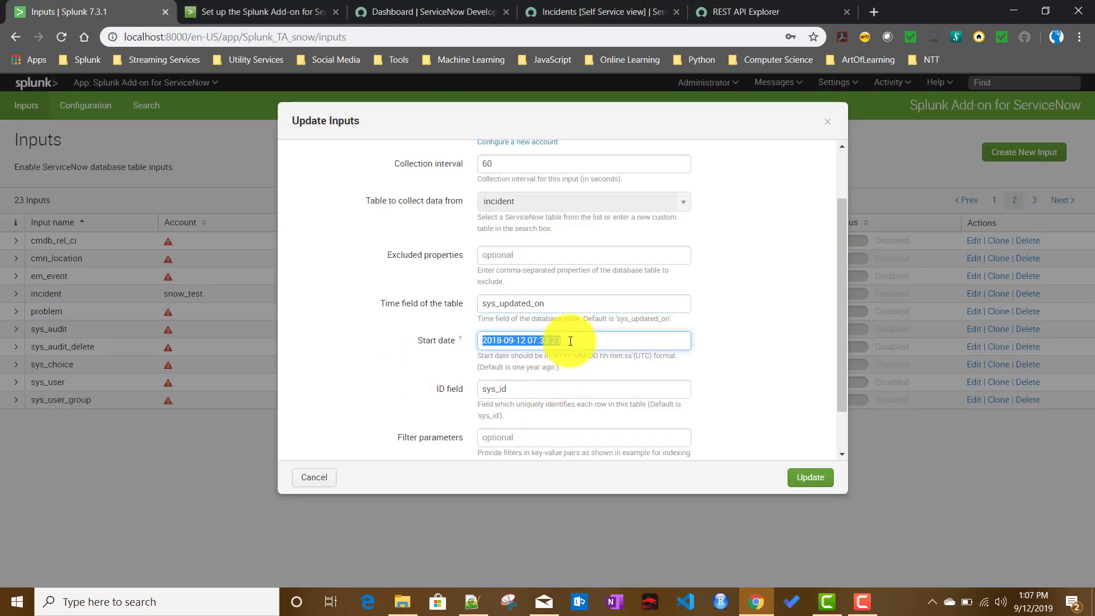
key(ctrl+v)
click(533, 343)
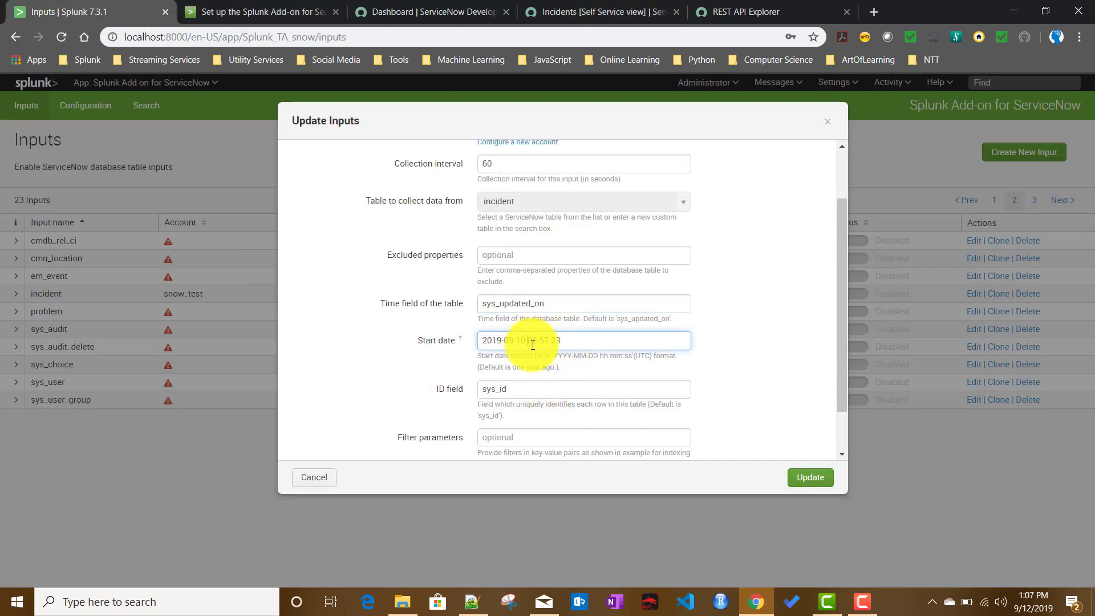
key(BackSpace)
key(BackSpace)
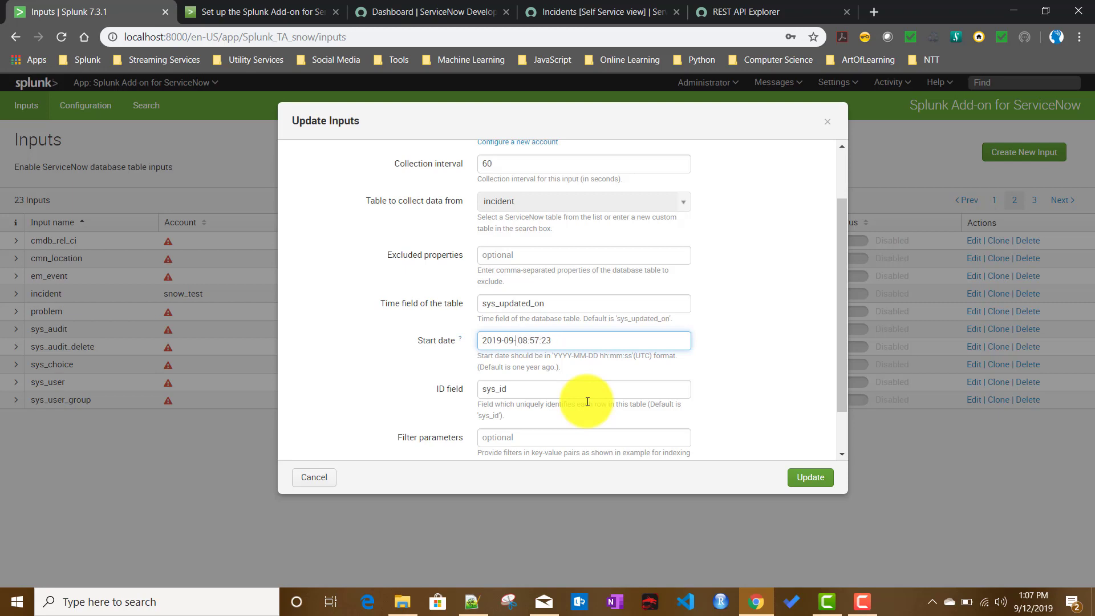
text(09 0)
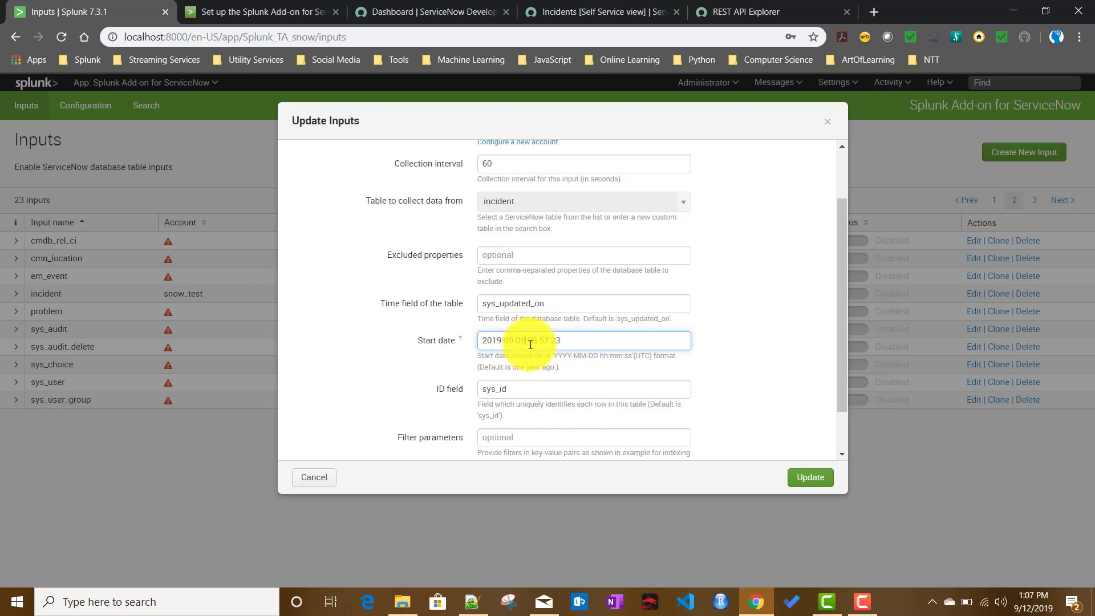
drag(526, 342, 568, 346)
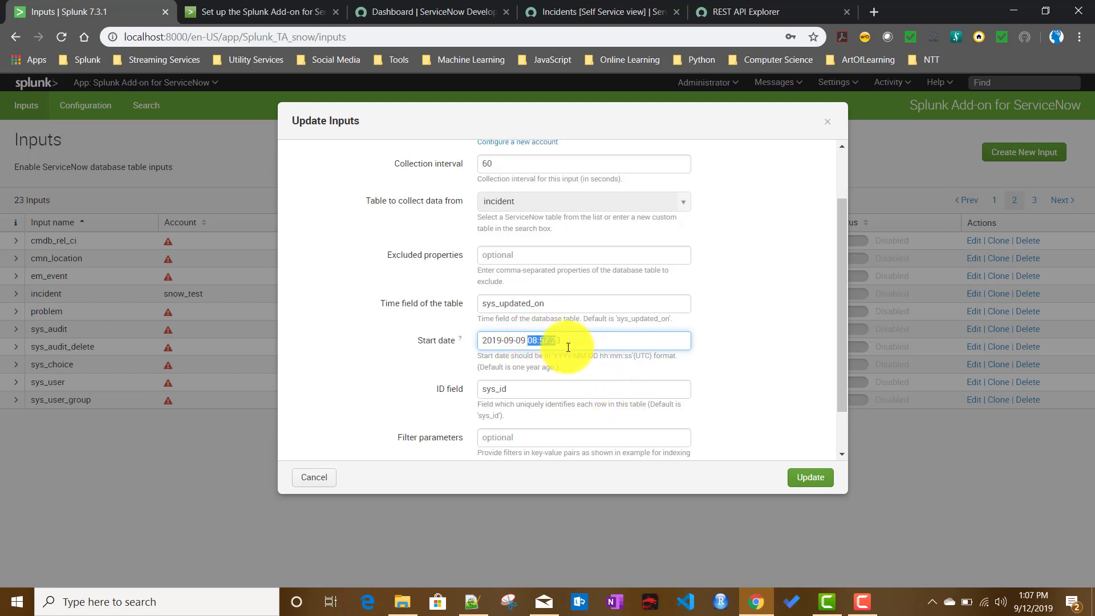
Inspect the incident input's ID field value, sys_id.
click(570, 390)
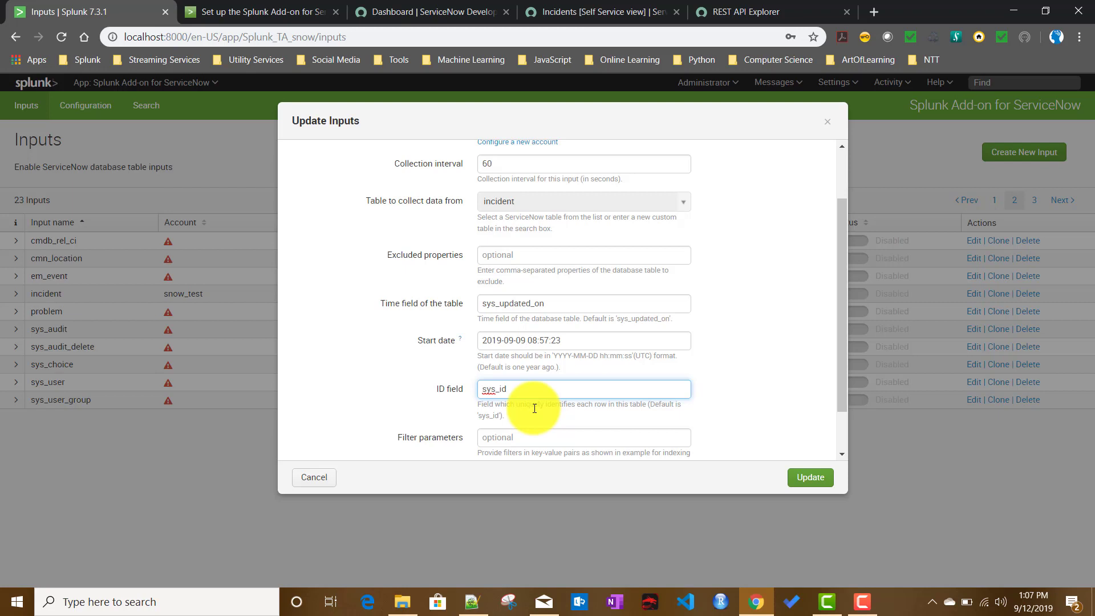
double_click(498, 388)
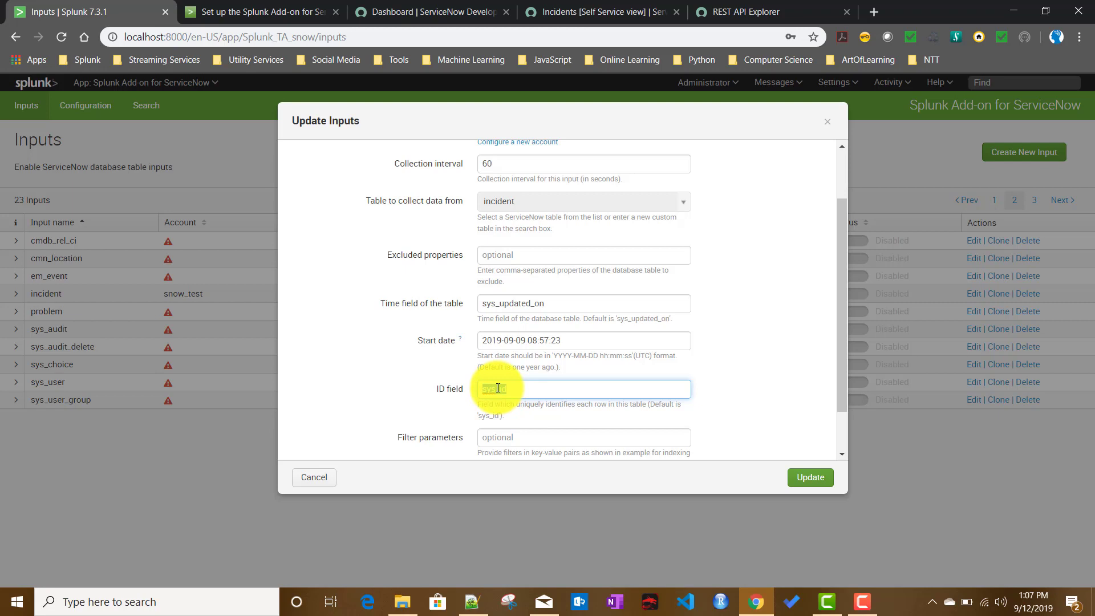
click(715, 374)
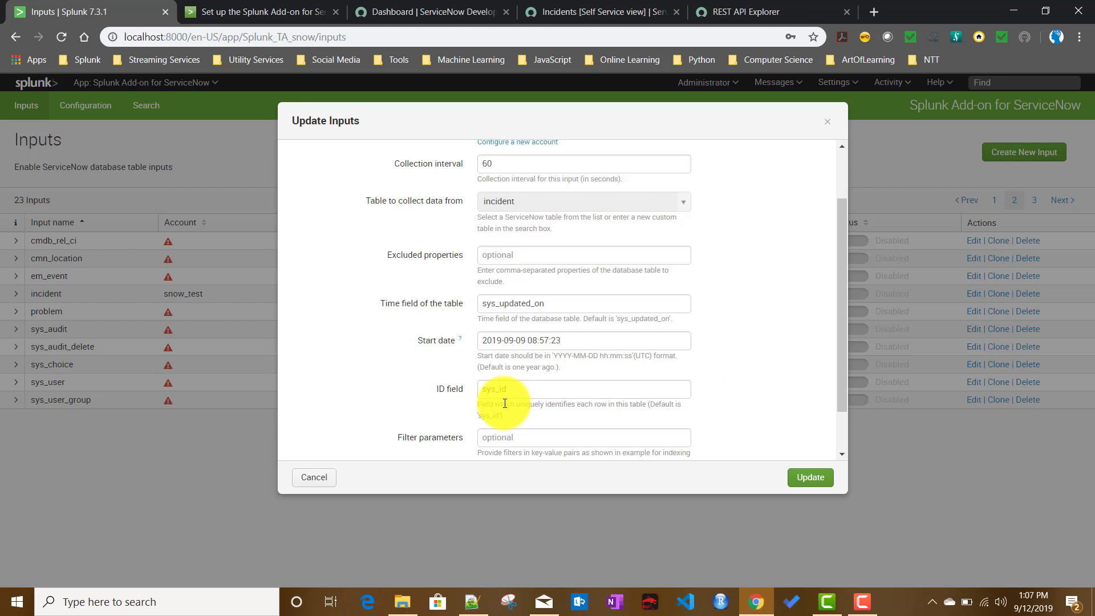
click(625, 390)
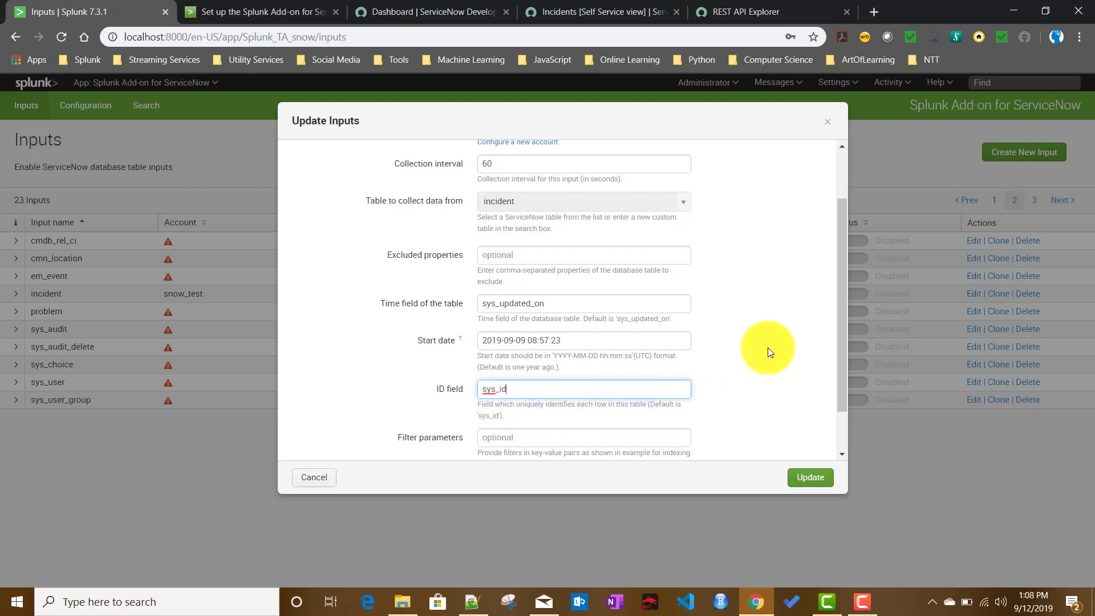
scroll(767, 351, down, 1)
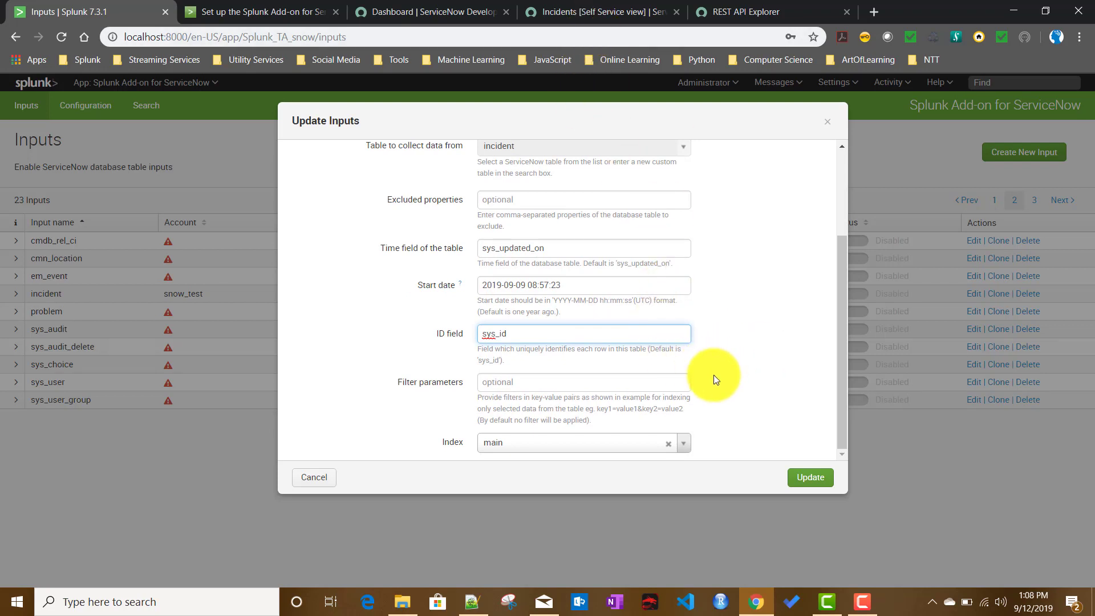
click(503, 388)
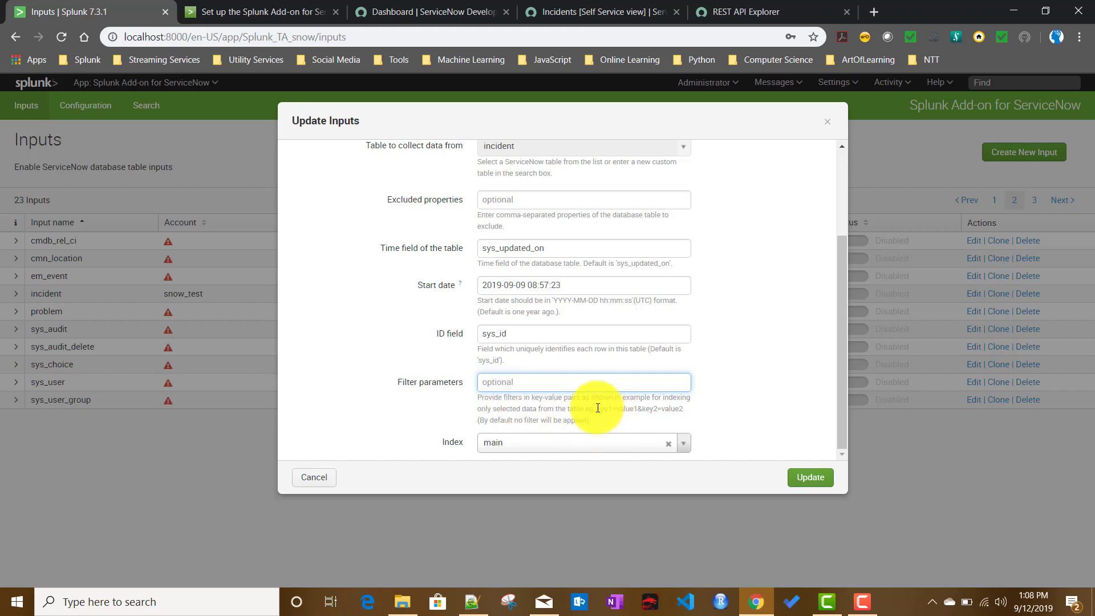
drag(597, 409, 634, 412)
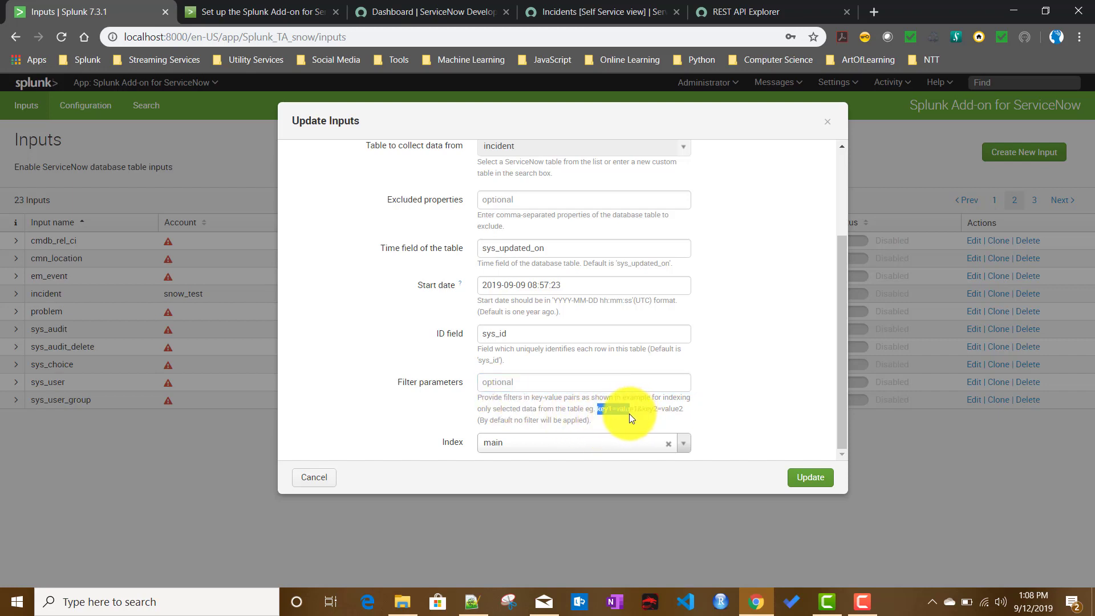
click(626, 415)
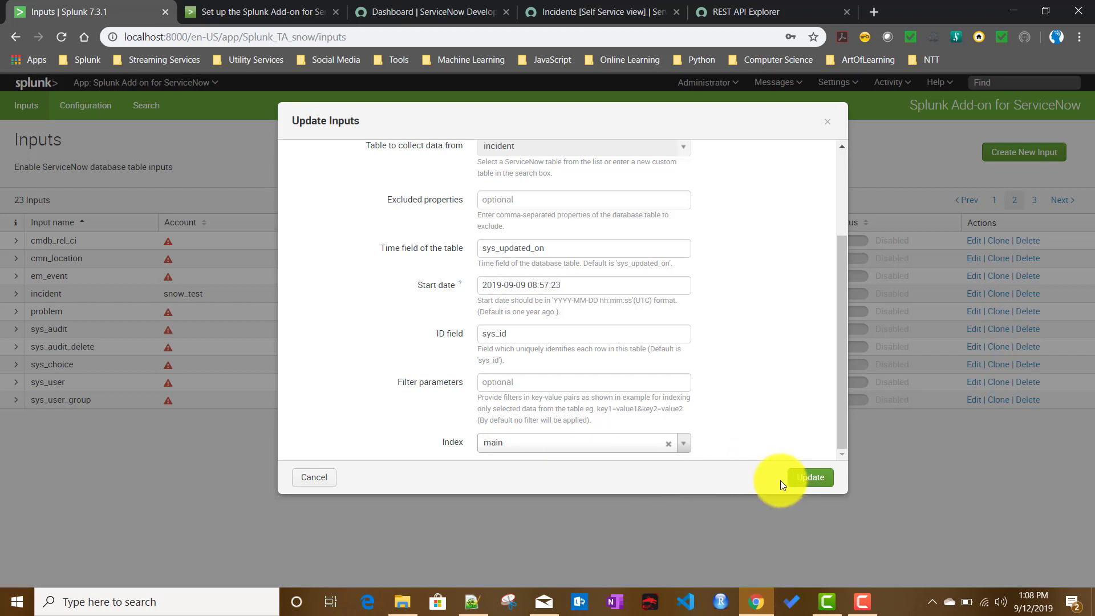
Save the incident input and set its Status to Enabled on page 2 of Inputs.
click(805, 485)
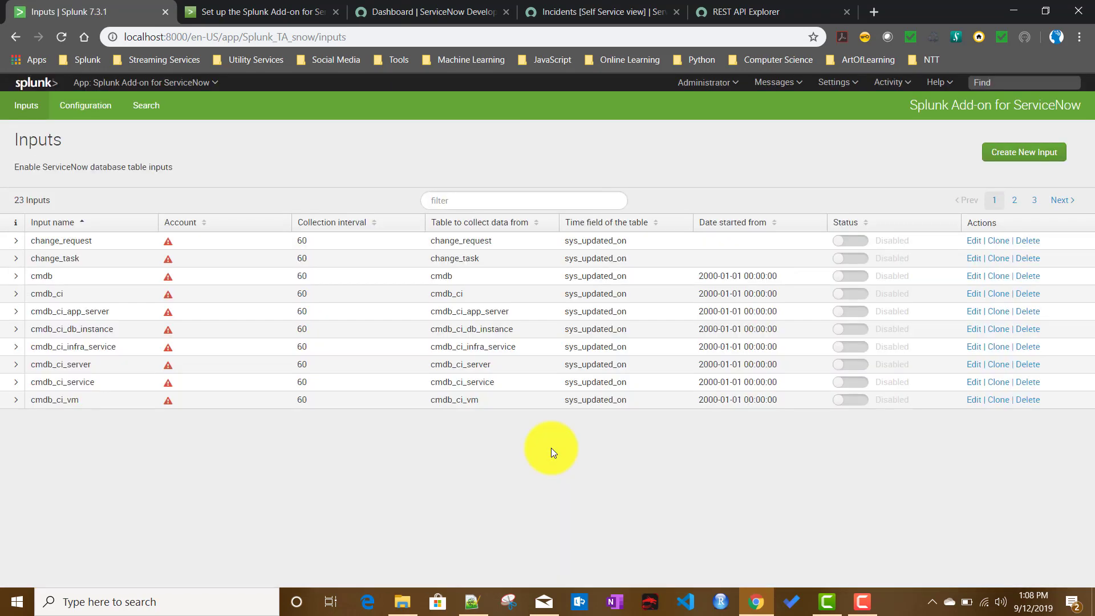
click(1014, 199)
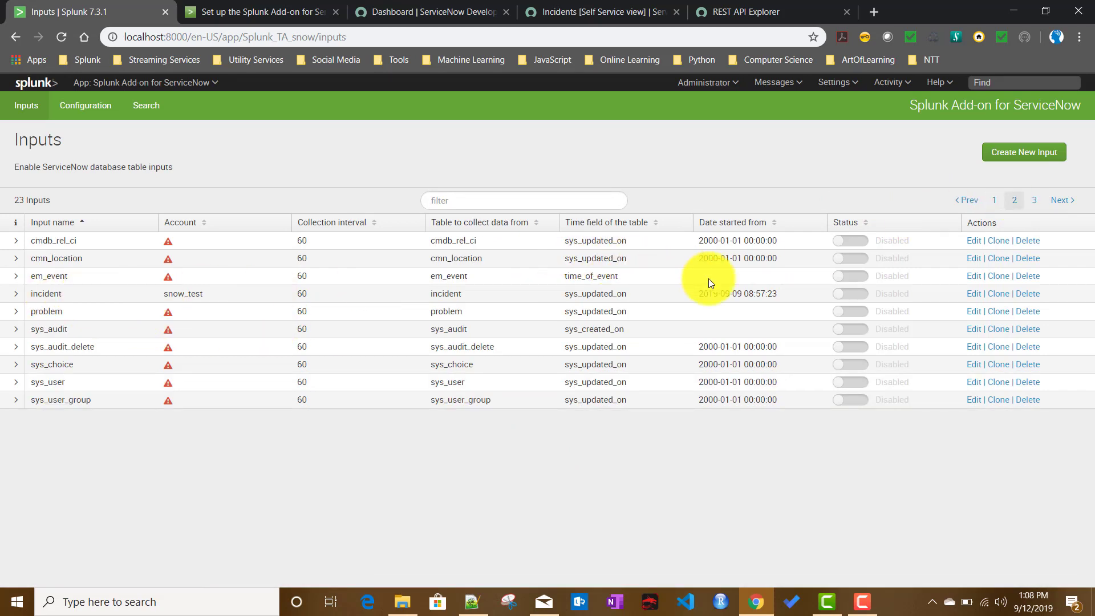
click(836, 298)
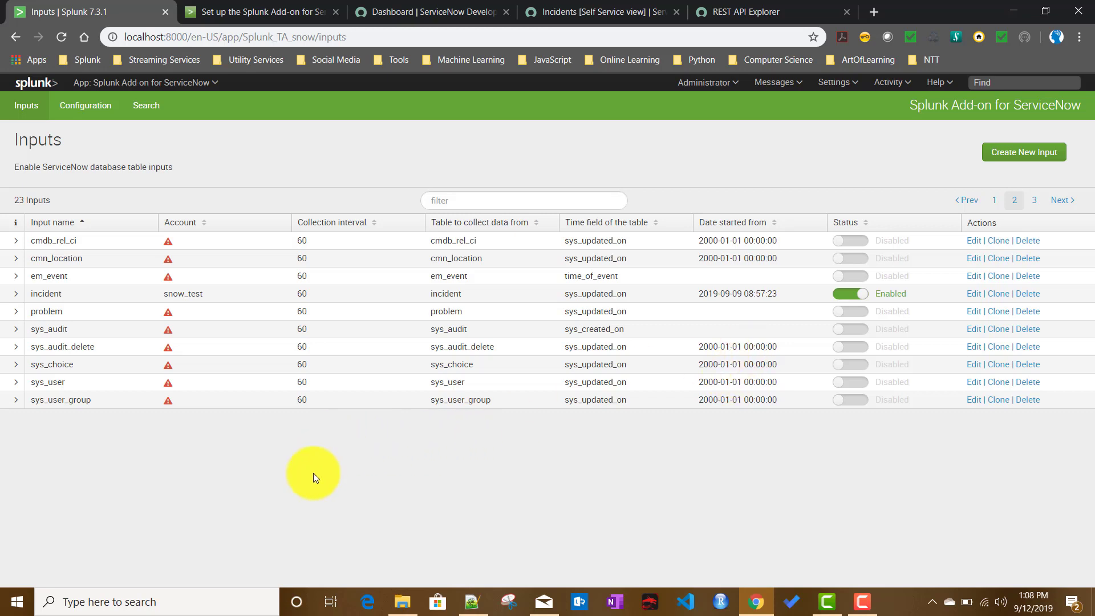
click(402, 601)
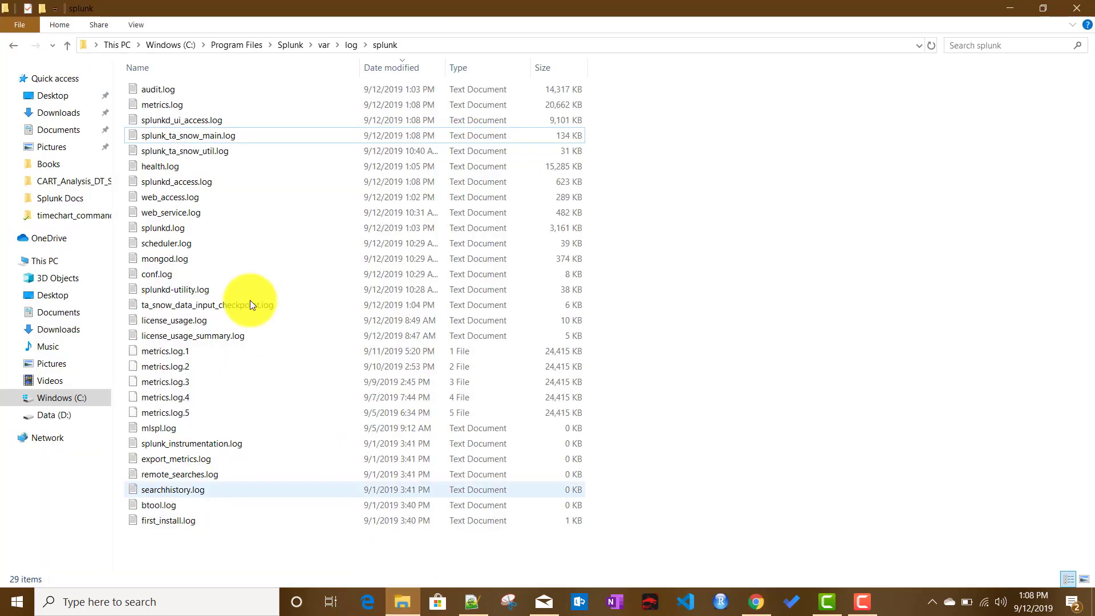
Open inputs.conf from Splunk's etc\apps\Splunk_TA_snow\local folder in Notepad++.
click(59, 95)
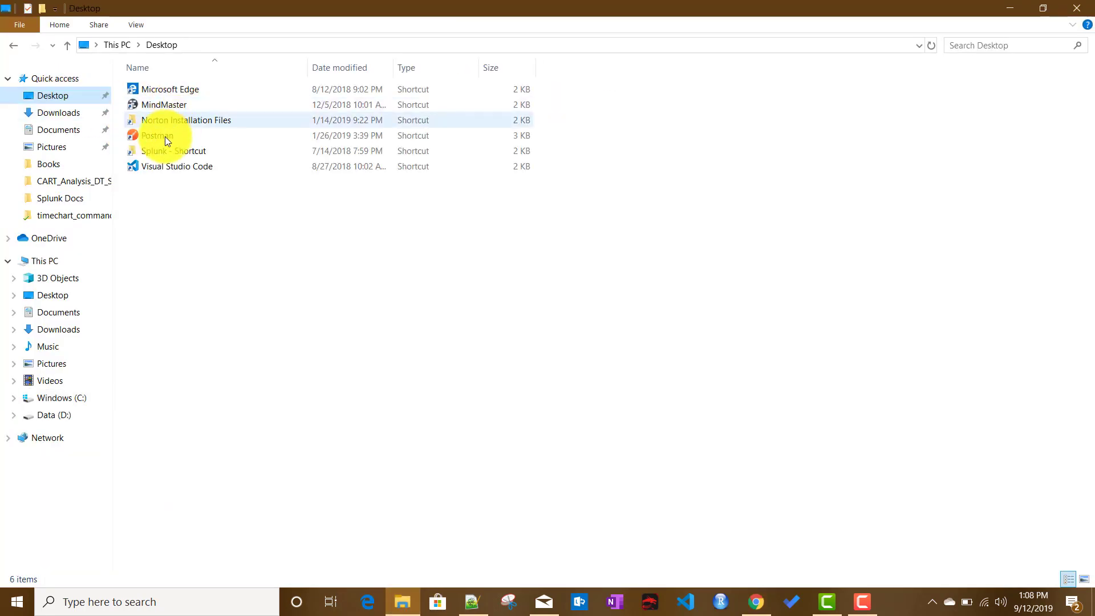
double_click(157, 152)
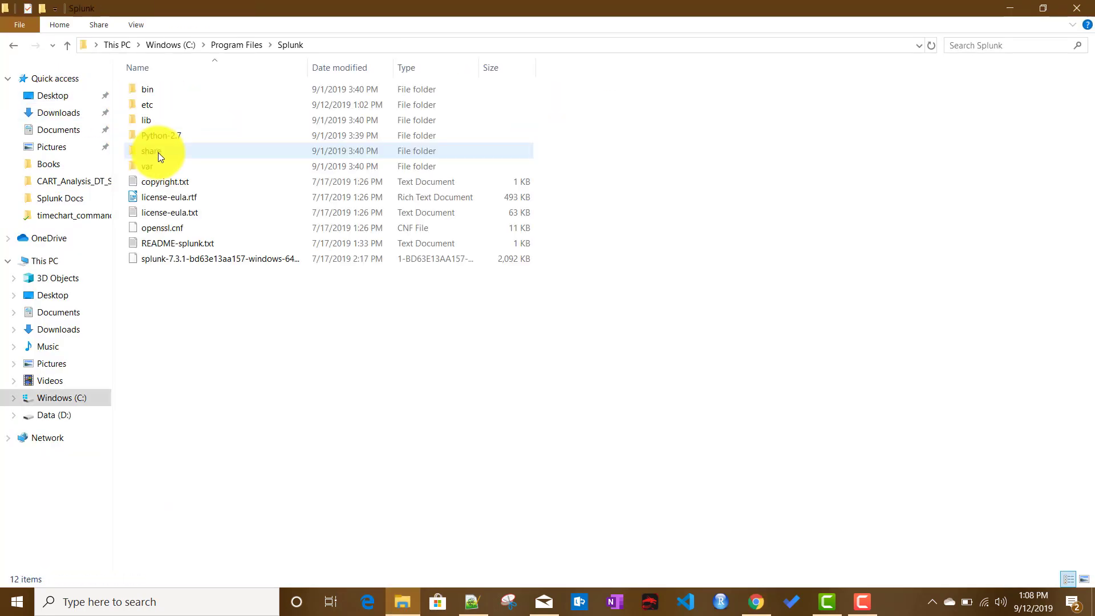
double_click(156, 102)
double_click(155, 84)
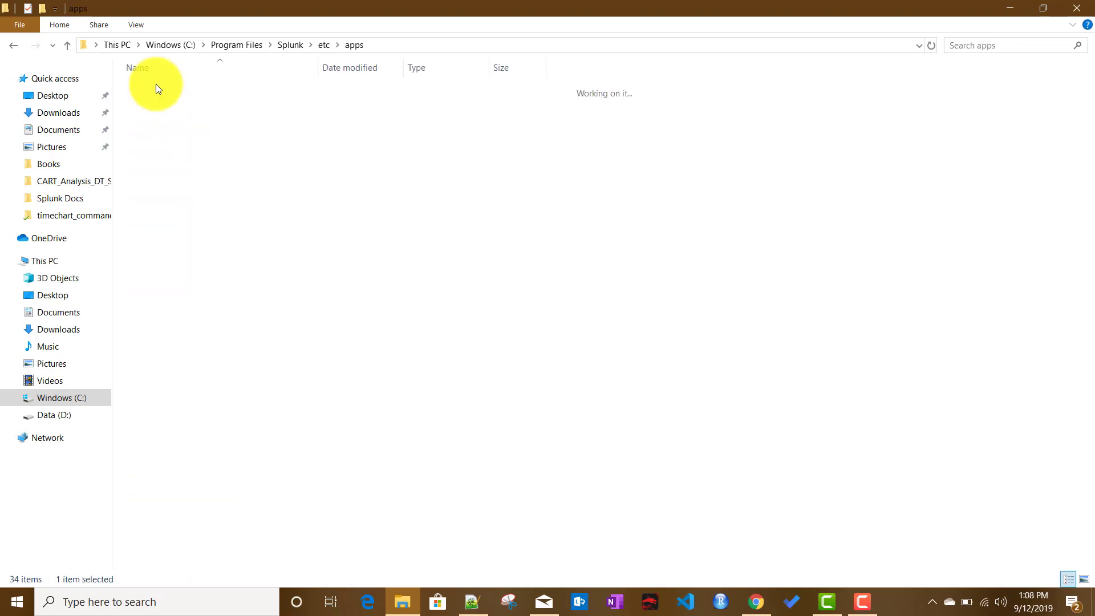
double_click(184, 354)
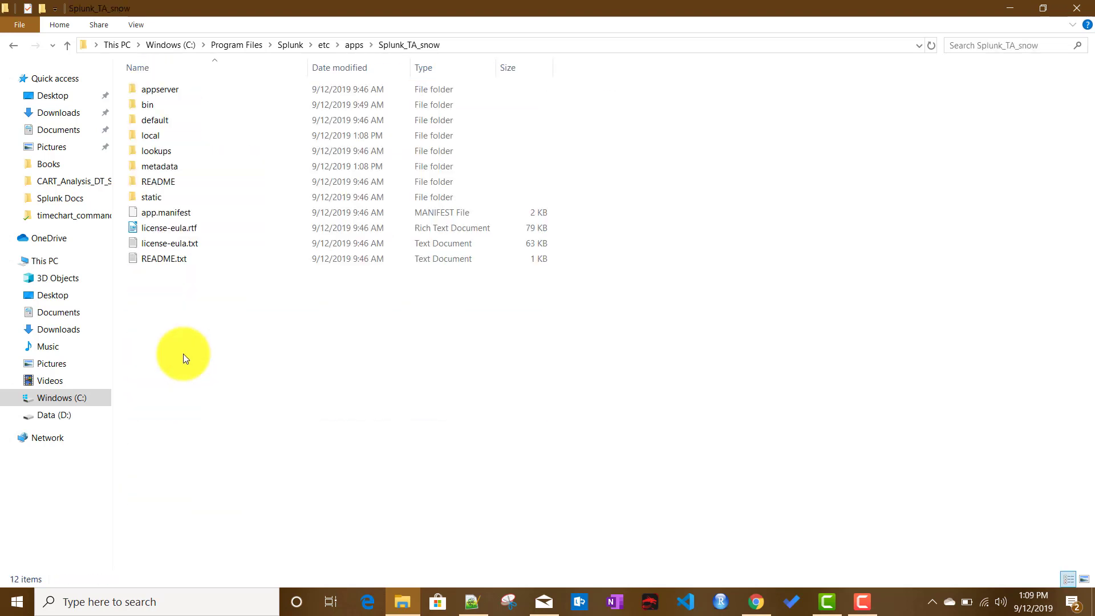
double_click(159, 132)
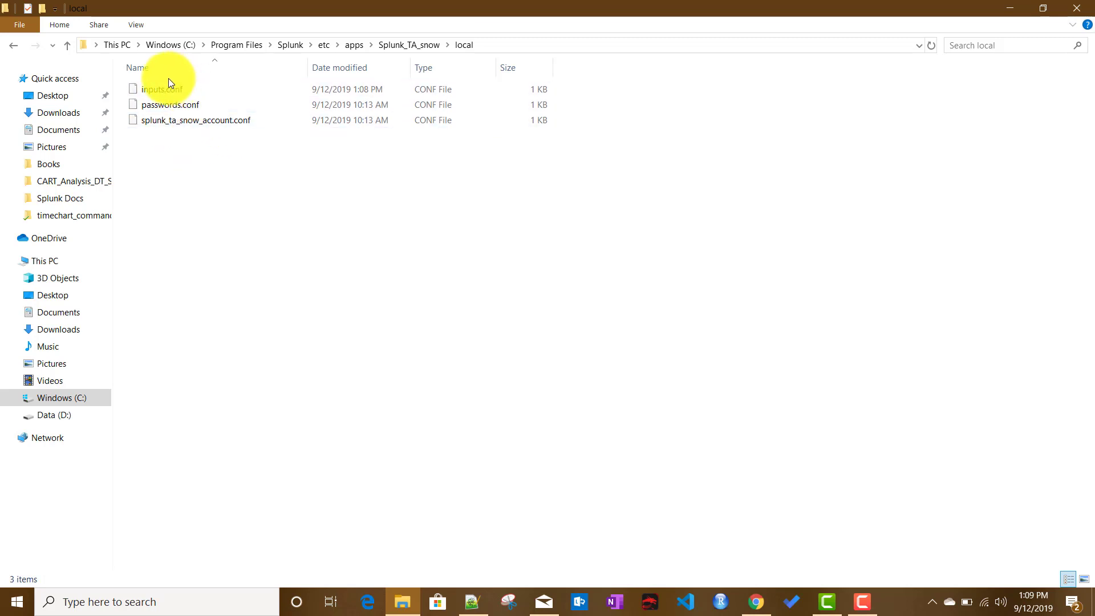
right_click(152, 89)
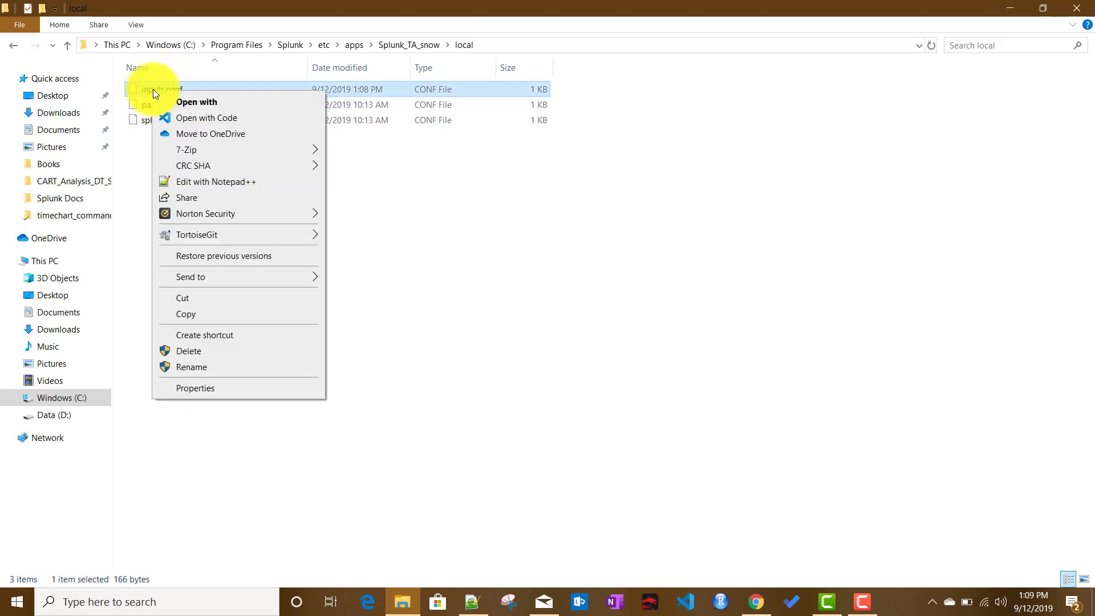
click(200, 183)
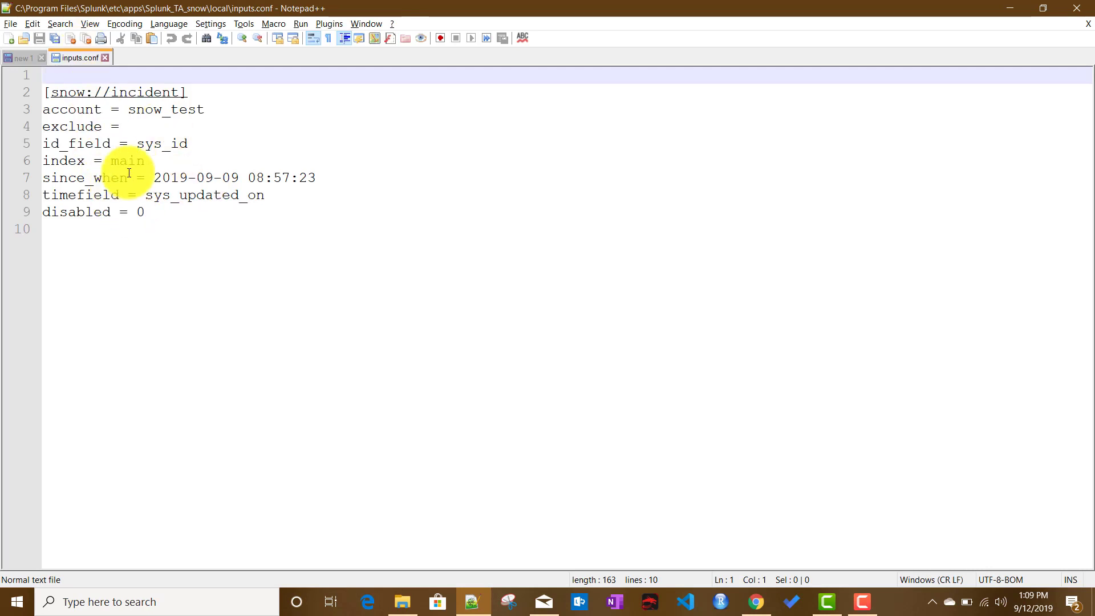
Check the inputs.conf values (account snow_test, id_field sys_id, index main, since_when, timefield sys_updated_on), then return to Splunk.
double_click(157, 108)
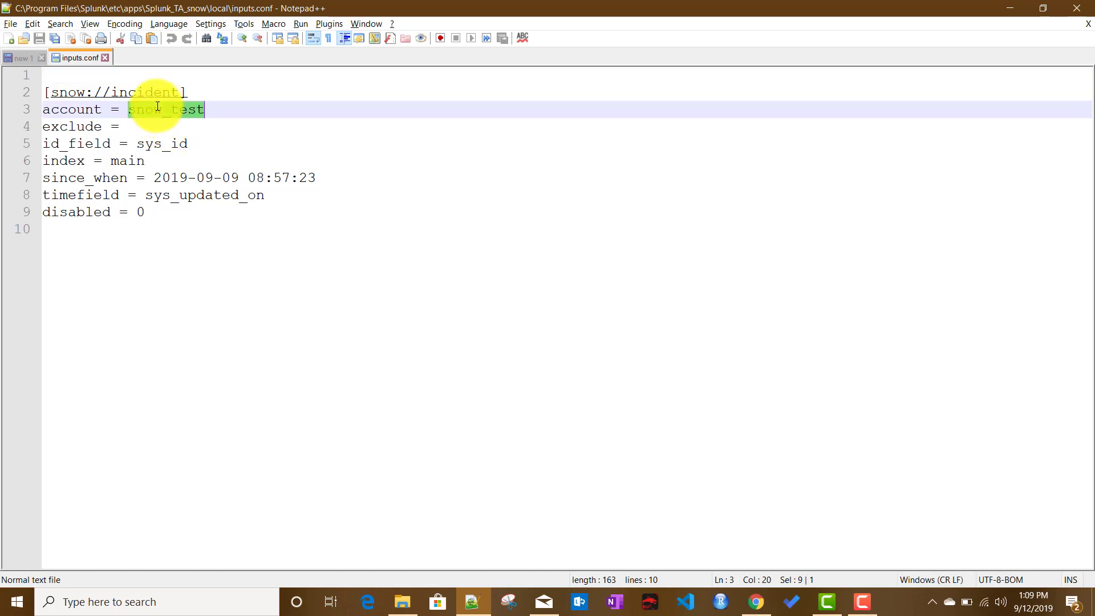
click(161, 146)
double_click(152, 145)
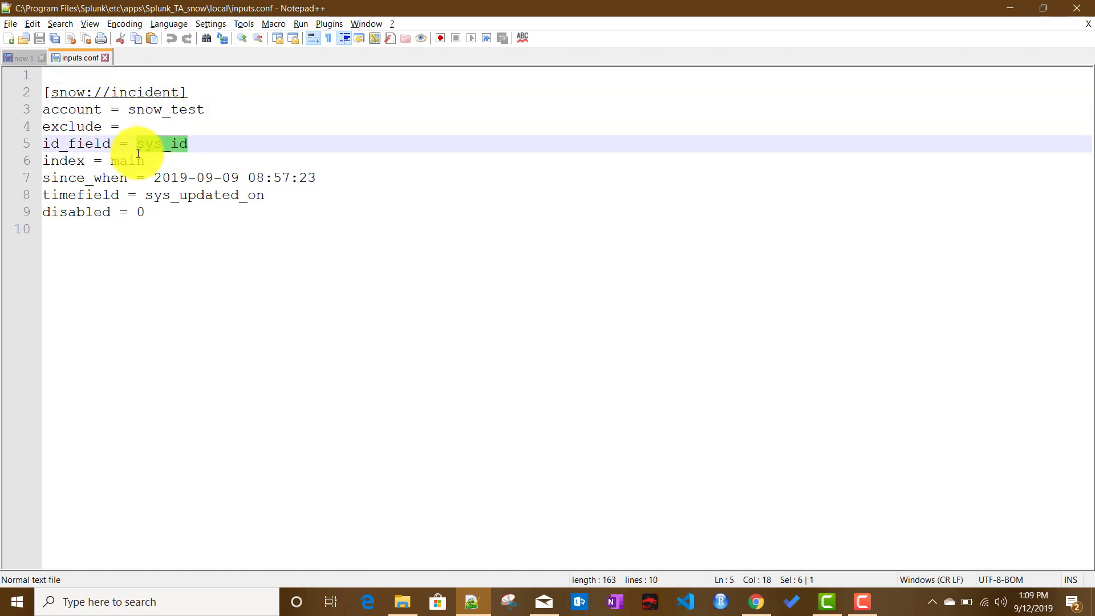
double_click(126, 160)
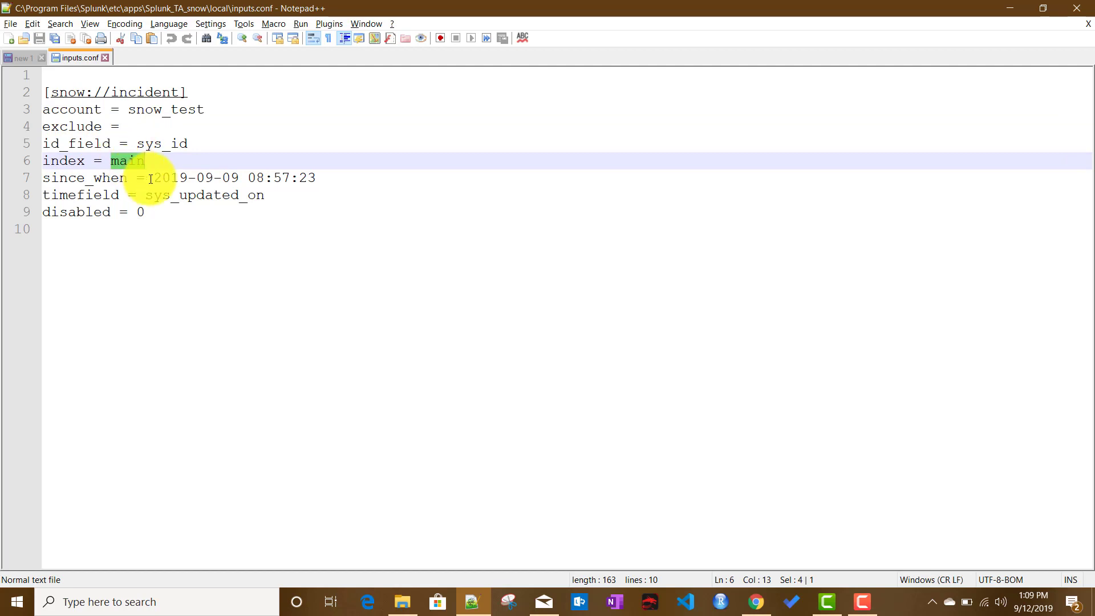
drag(154, 178, 331, 173)
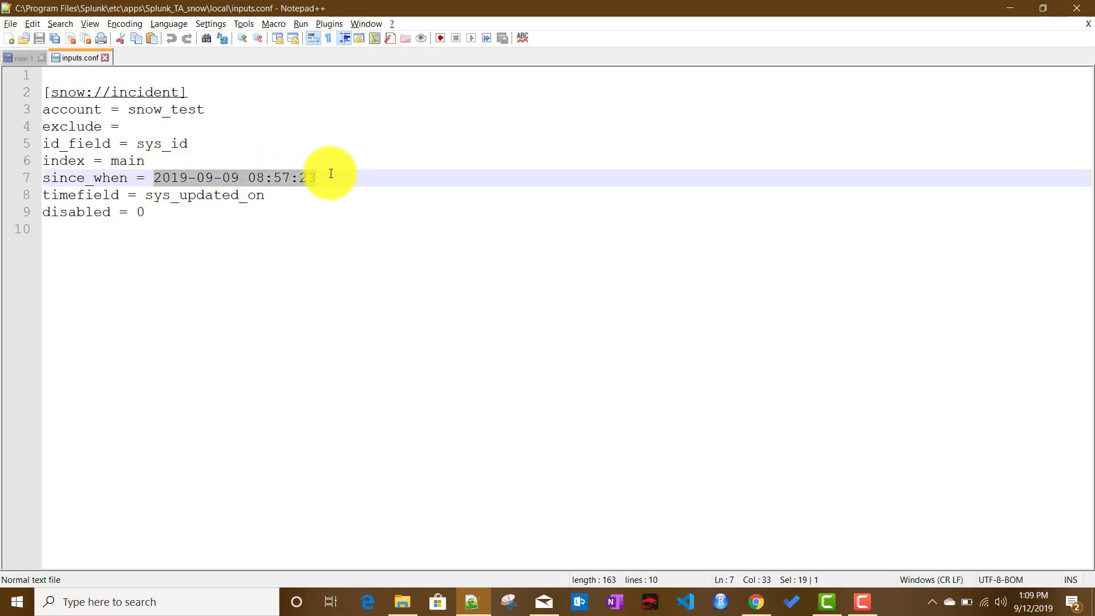
double_click(193, 197)
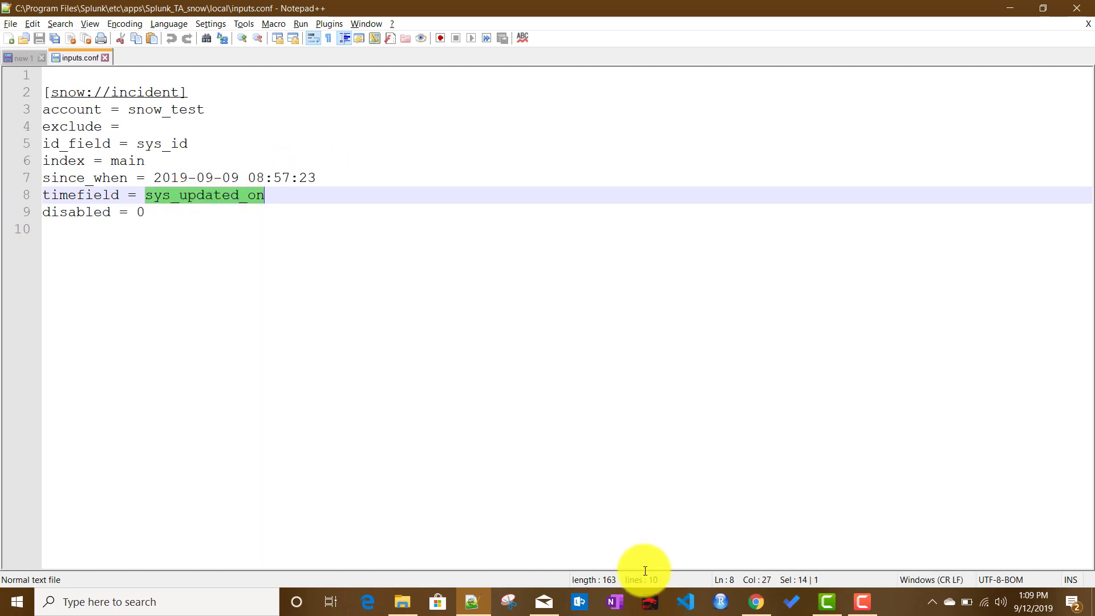
click(756, 612)
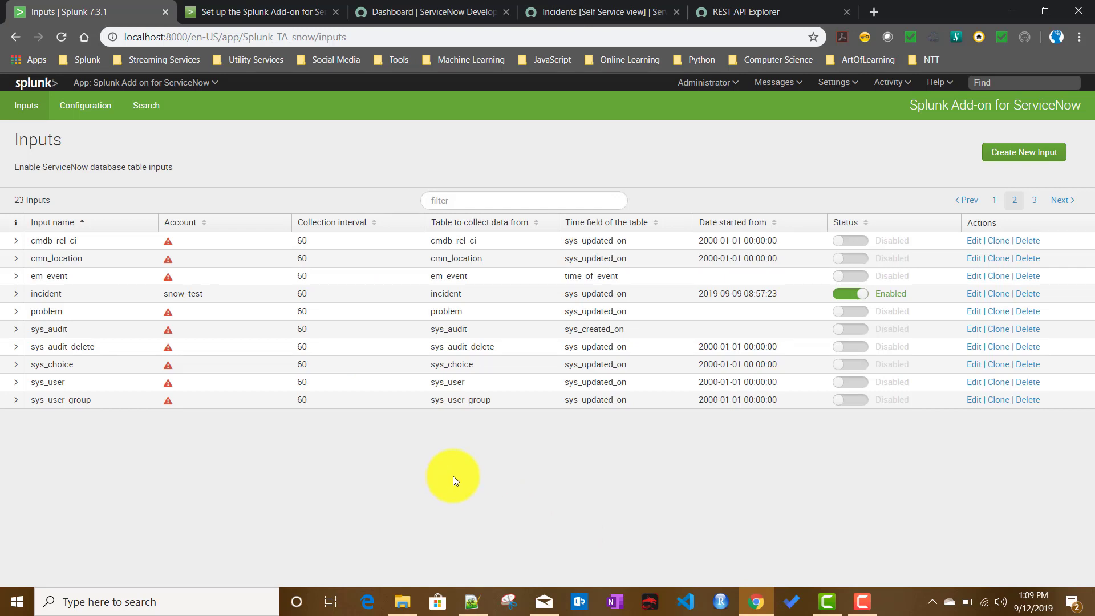
Open the add-on's Search page in a new tab and enter the query index=main.
right_click(149, 104)
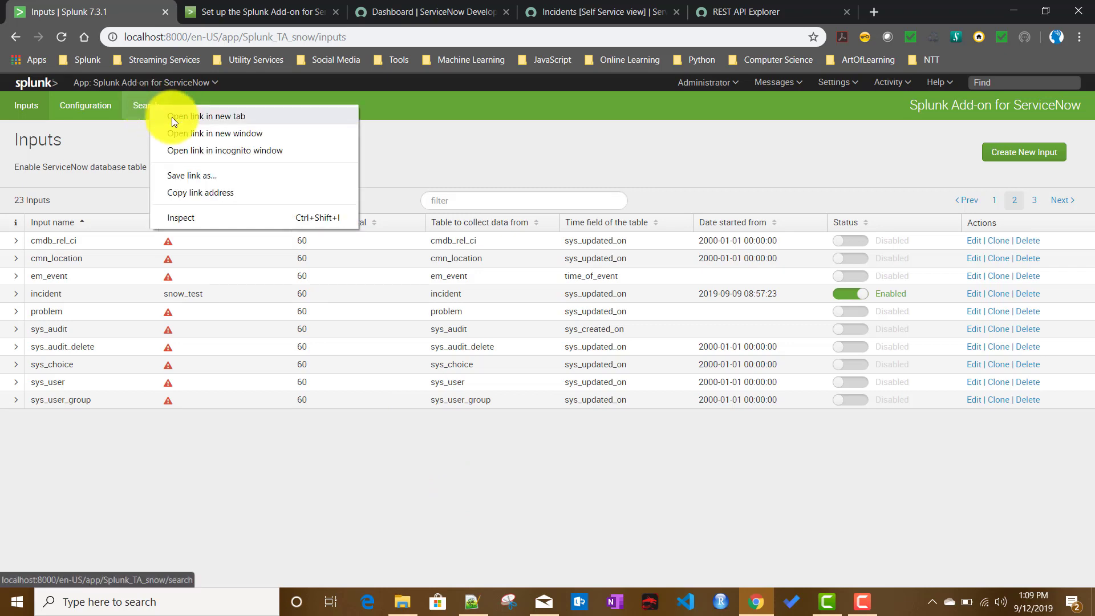
click(173, 117)
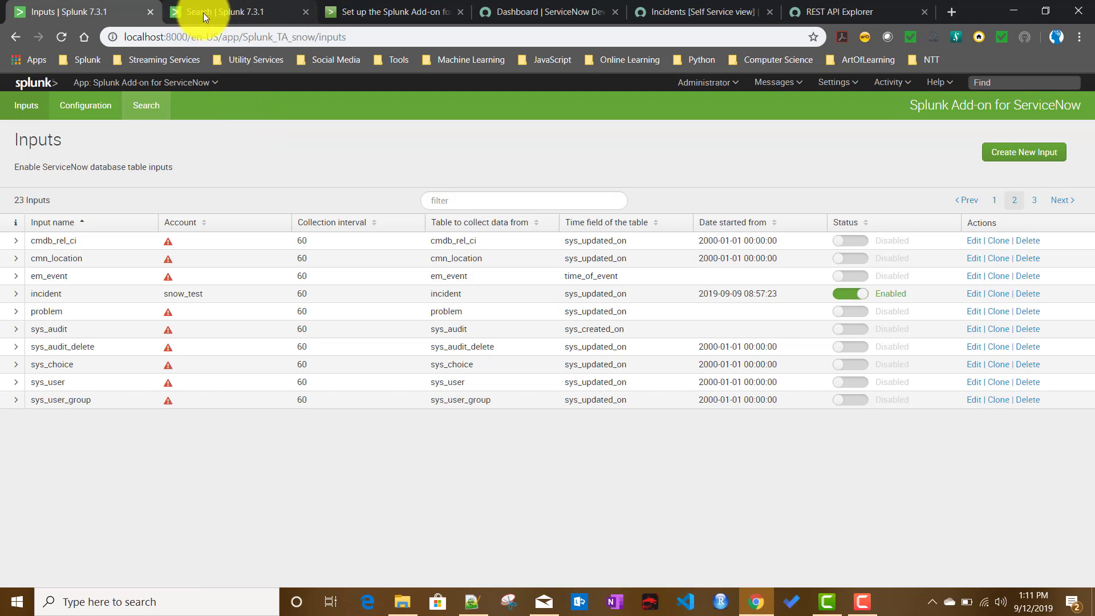
click(203, 13)
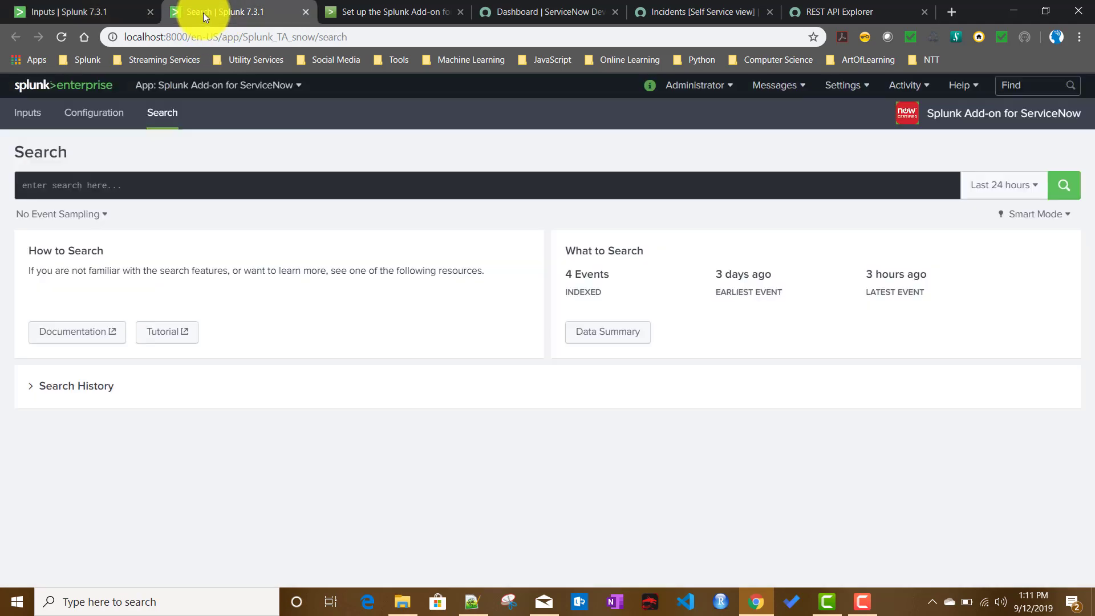
click(129, 186)
text(ind)
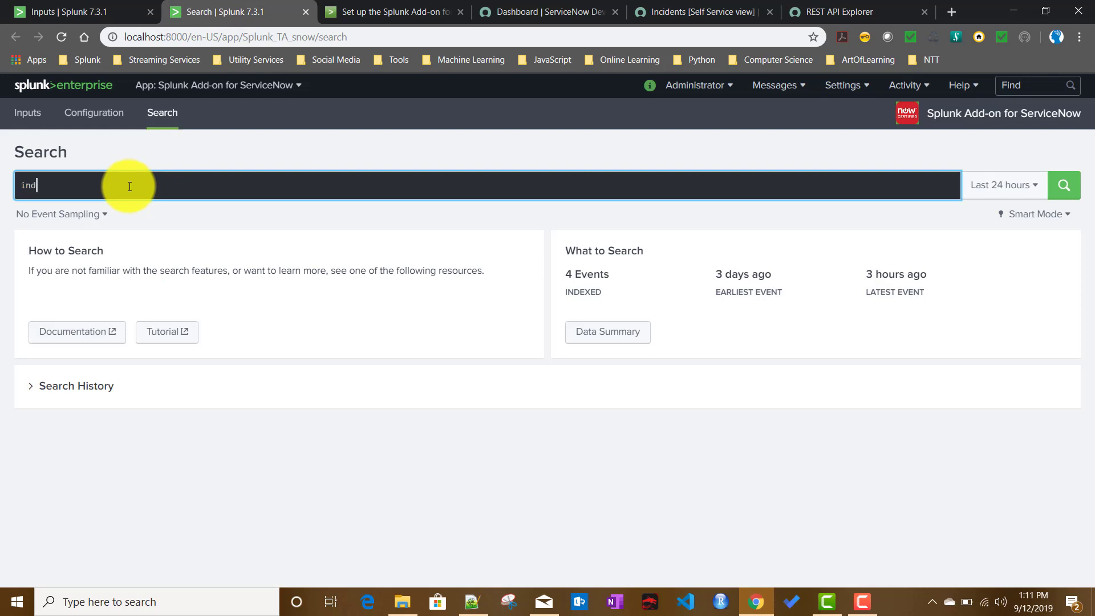
text(ex=main)
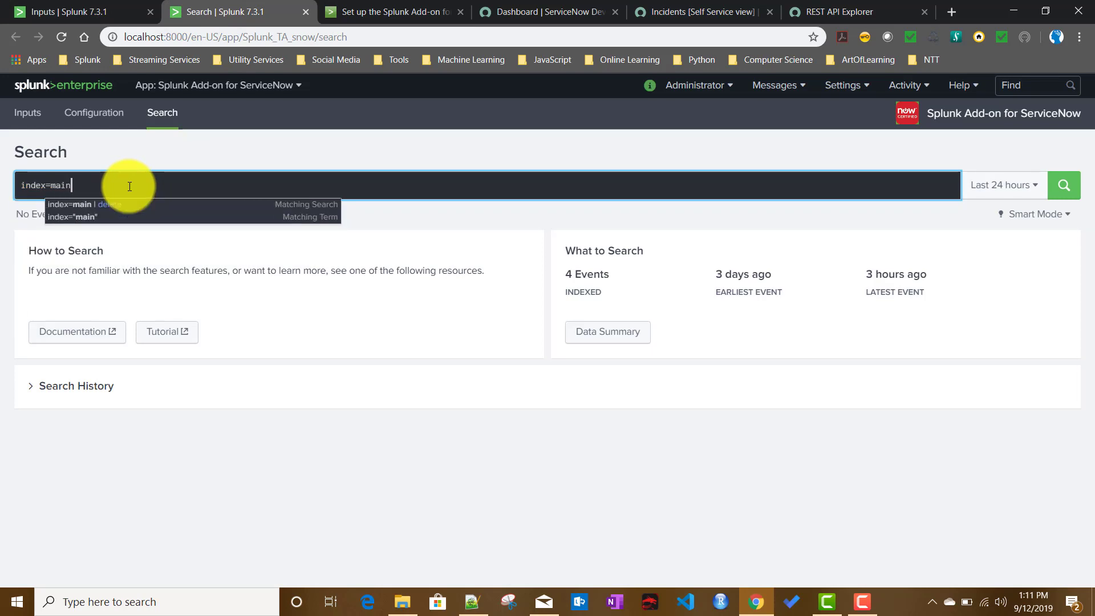
Run the index=main search and inspect the incident field's values in the fields sidebar.
key(Return)
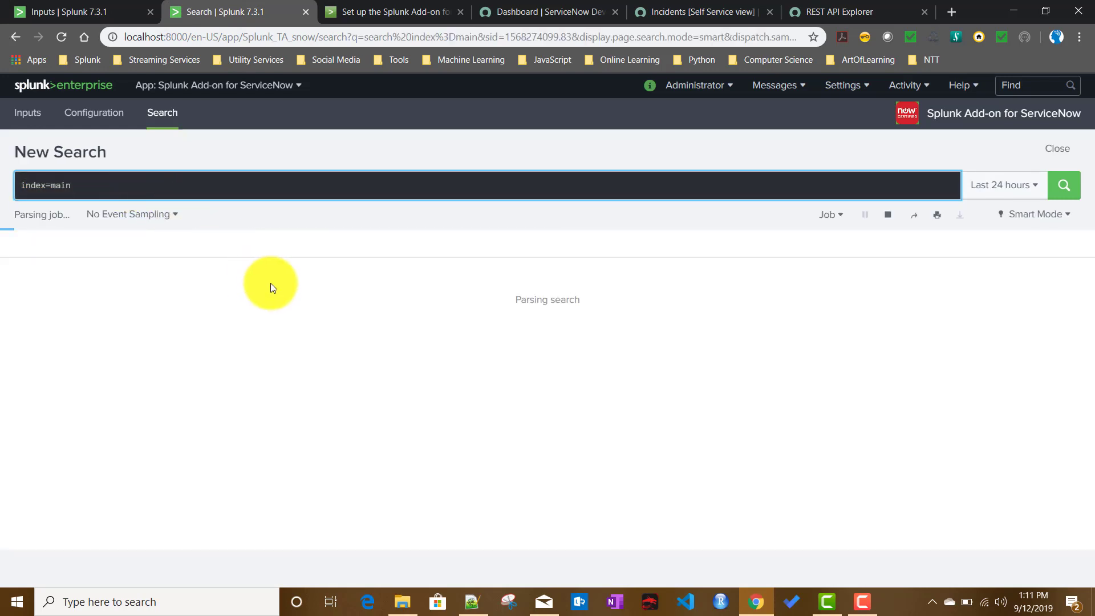
scroll(330, 367, down, 2)
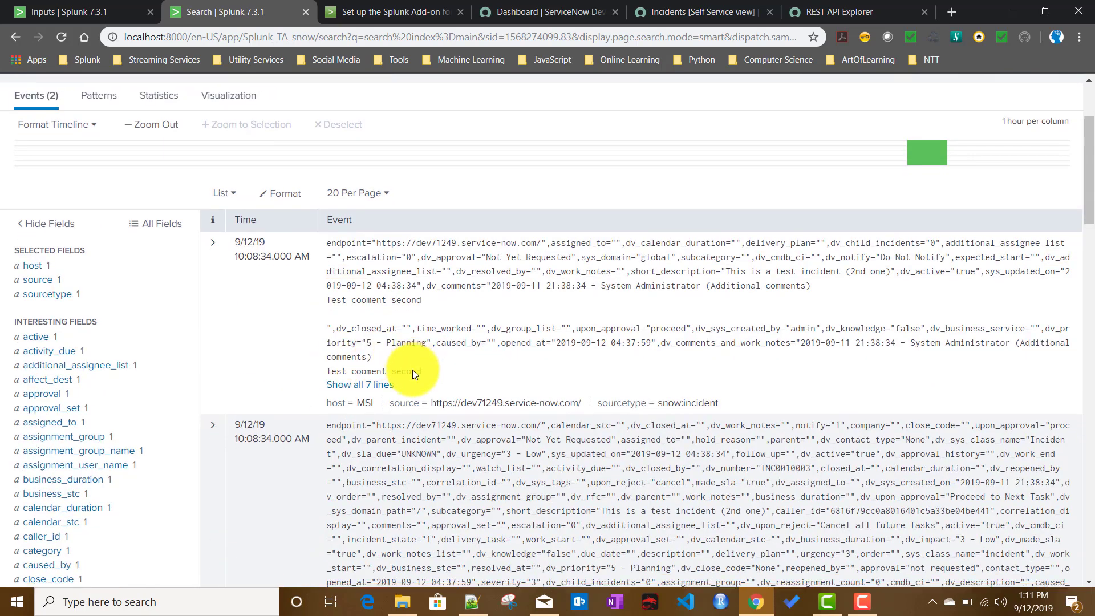
scroll(410, 368, down, 1)
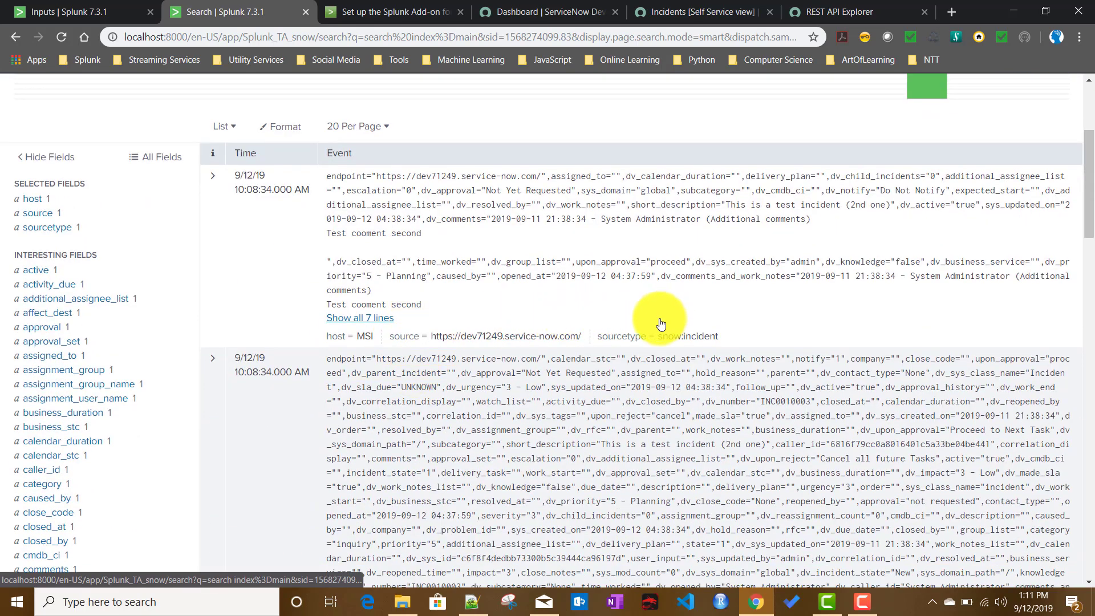
scroll(270, 372, down, 3)
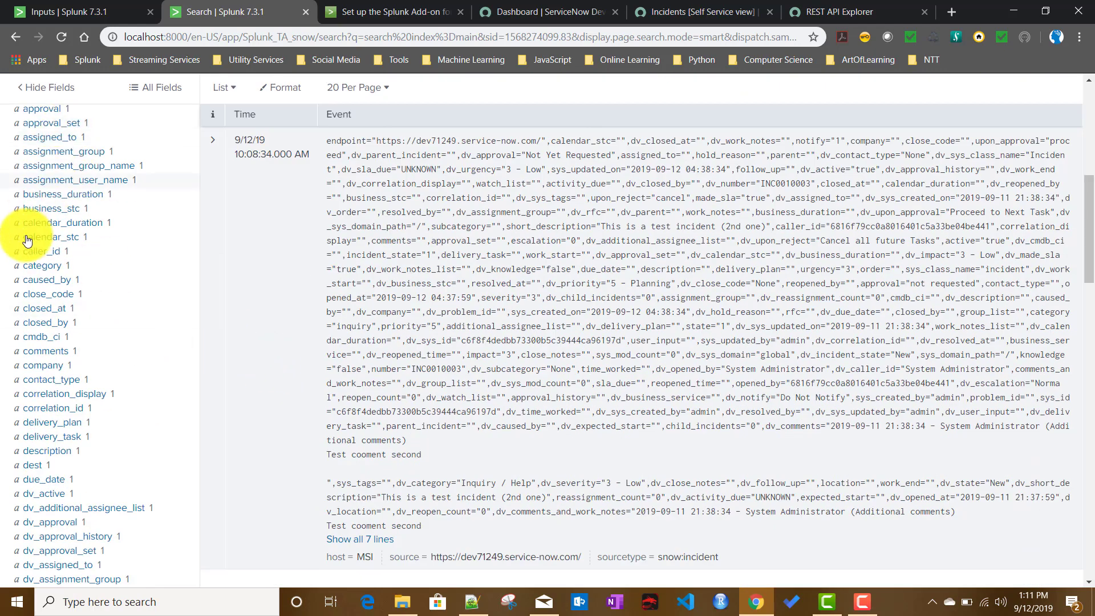
scroll(187, 477, down, 9)
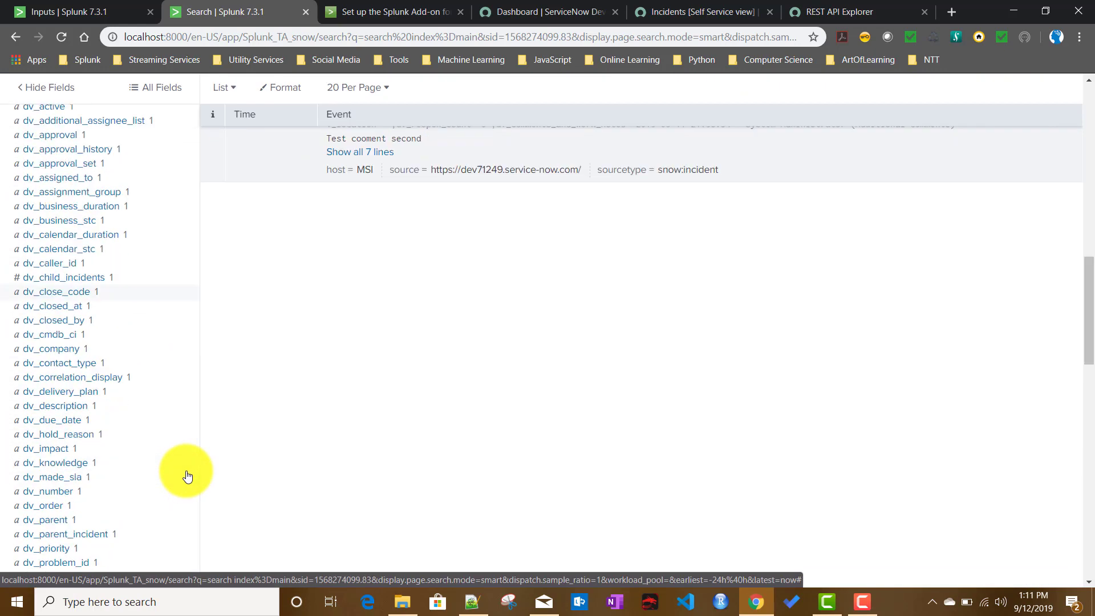
scroll(188, 476, down, 5)
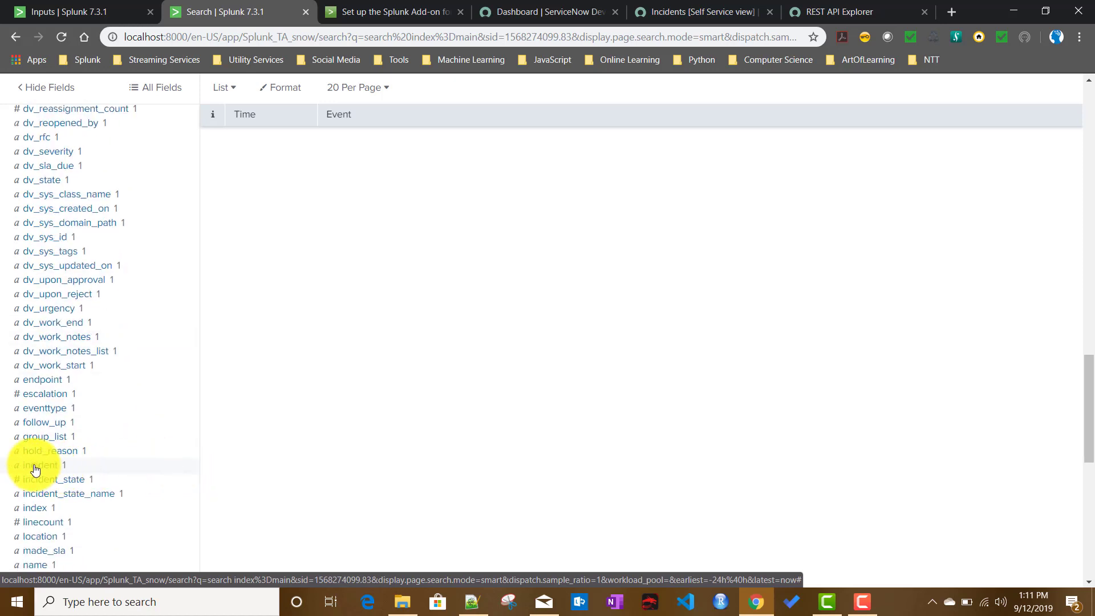
click(36, 471)
click(90, 450)
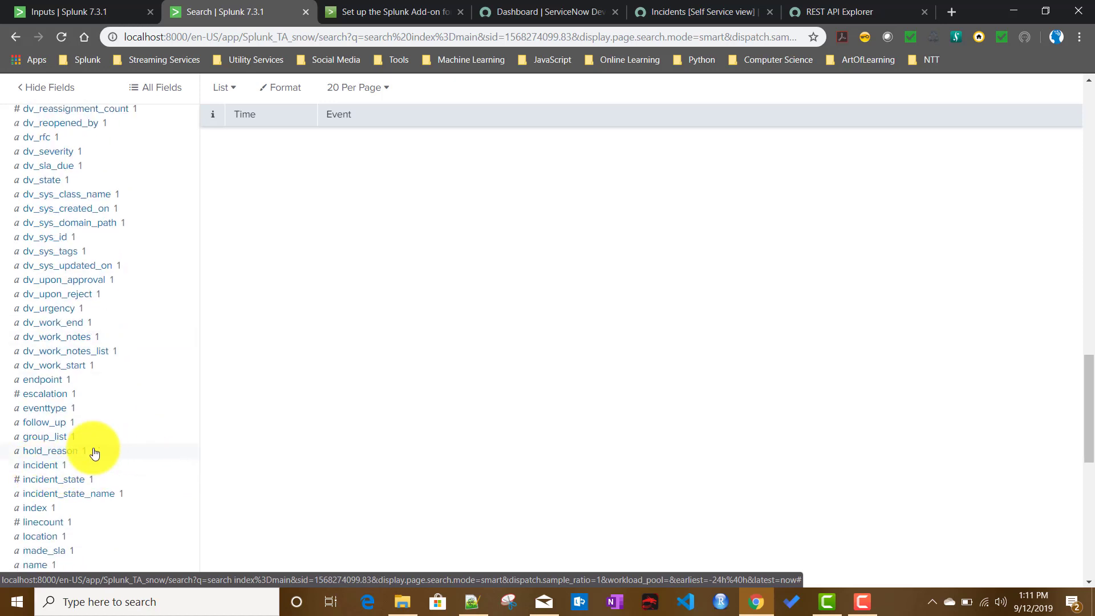
Confirm the number field shows incident INC0010003 for both events, then rerun the search.
scroll(100, 447, up, 4)
scroll(101, 448, down, 8)
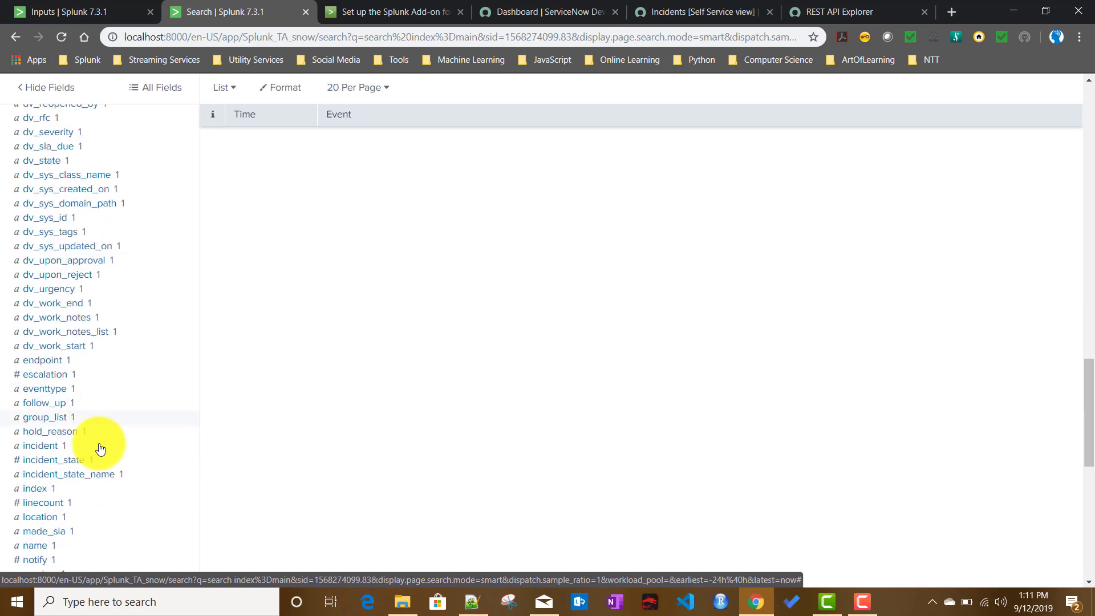
scroll(99, 448, down, 3)
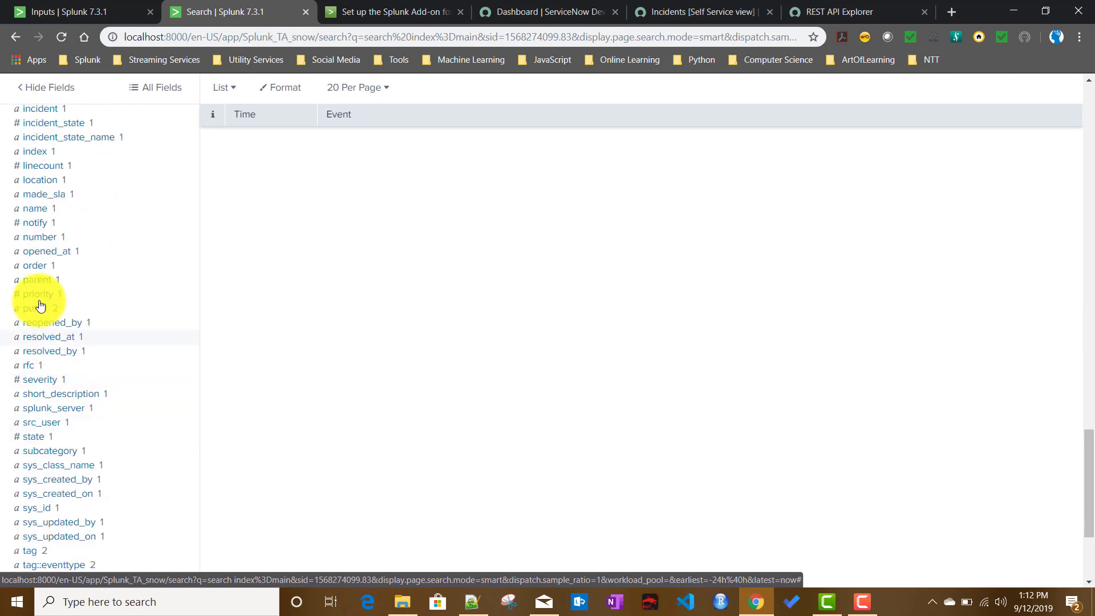
click(40, 236)
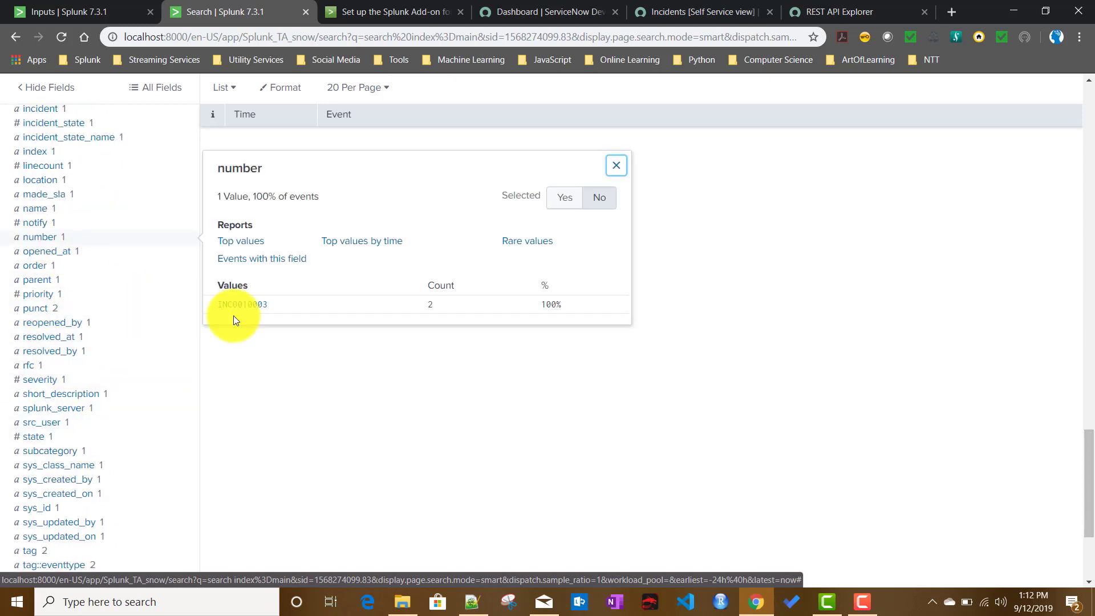
scroll(295, 409, up, 15)
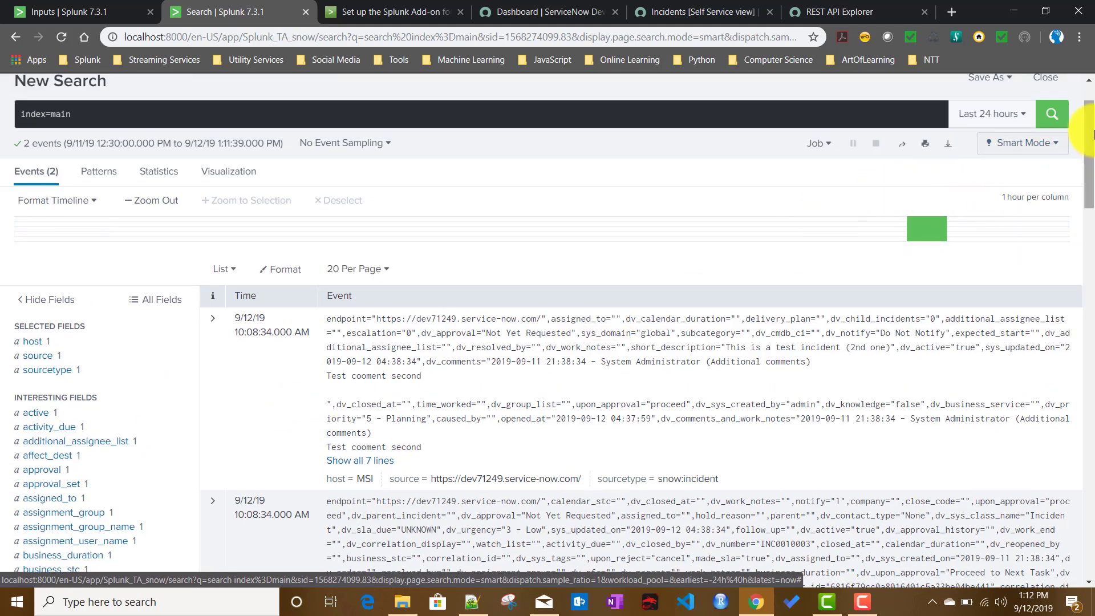
click(1052, 112)
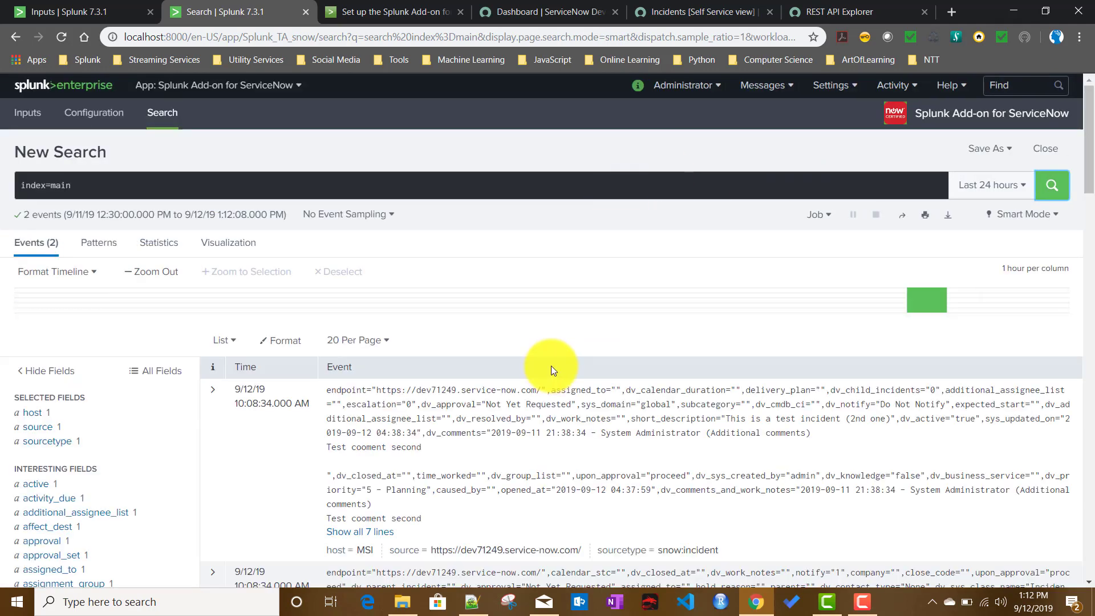
scroll(552, 368, down, 1)
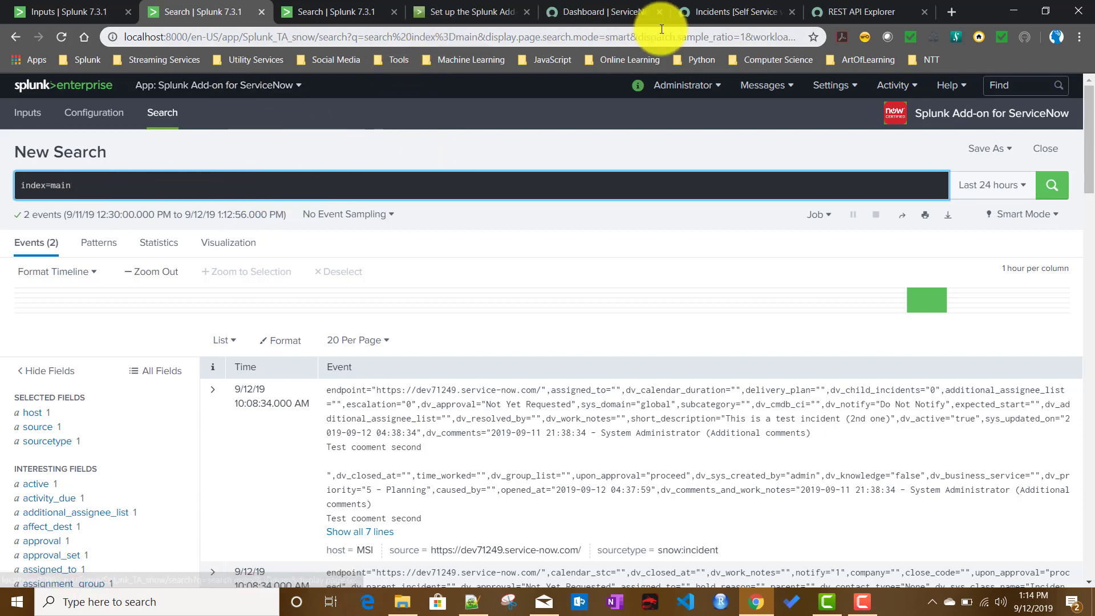
Submit a new ServiceNow incident with short description 'Incident 4' and additional comment 'comment 4'.
click(721, 8)
click(478, 351)
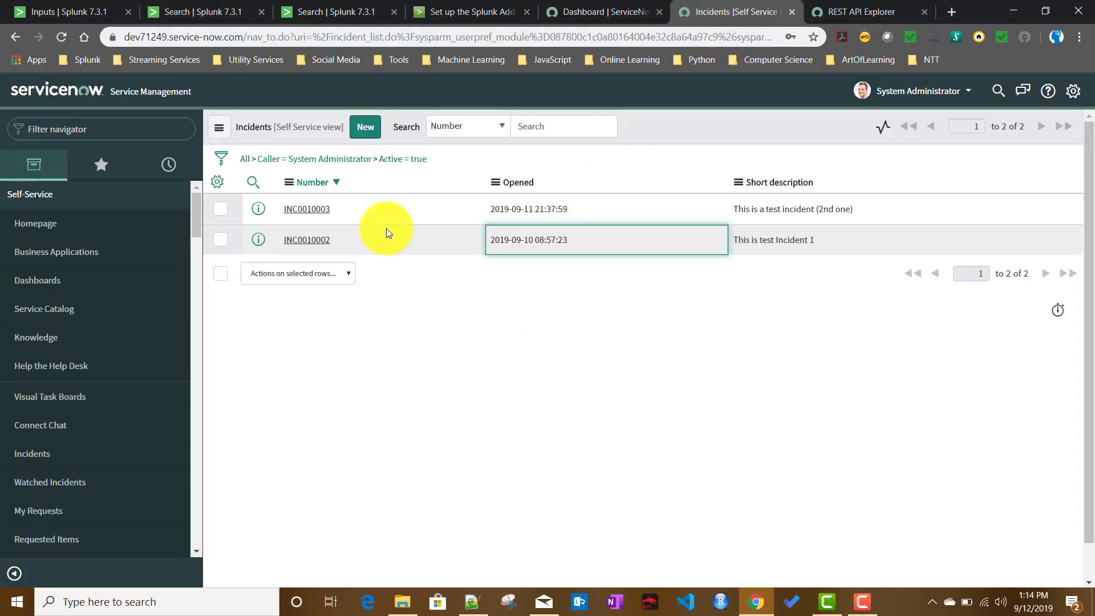
click(364, 135)
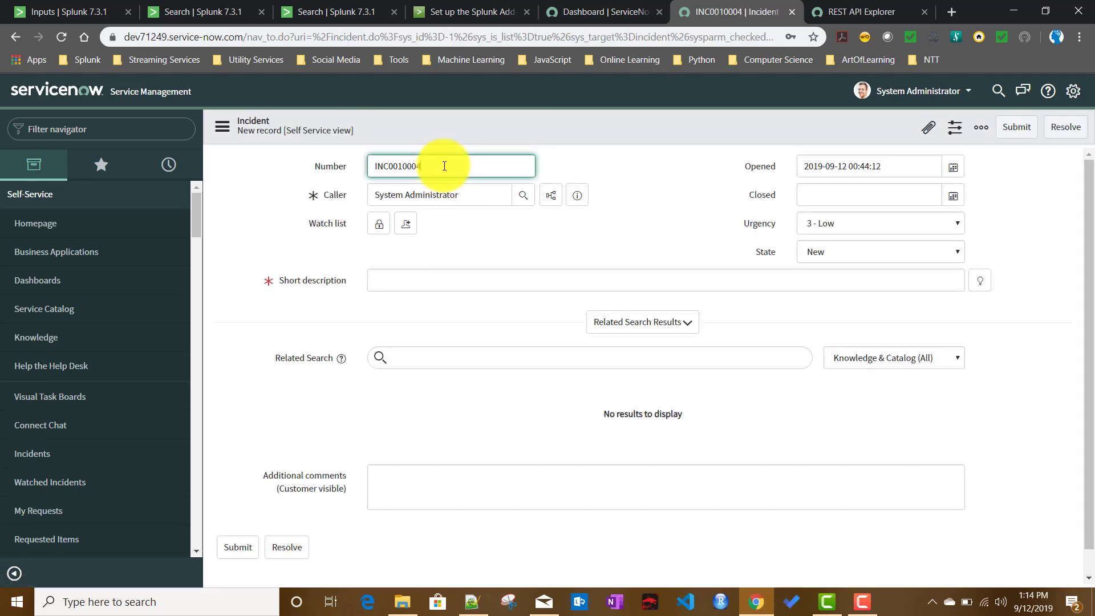
click(427, 282)
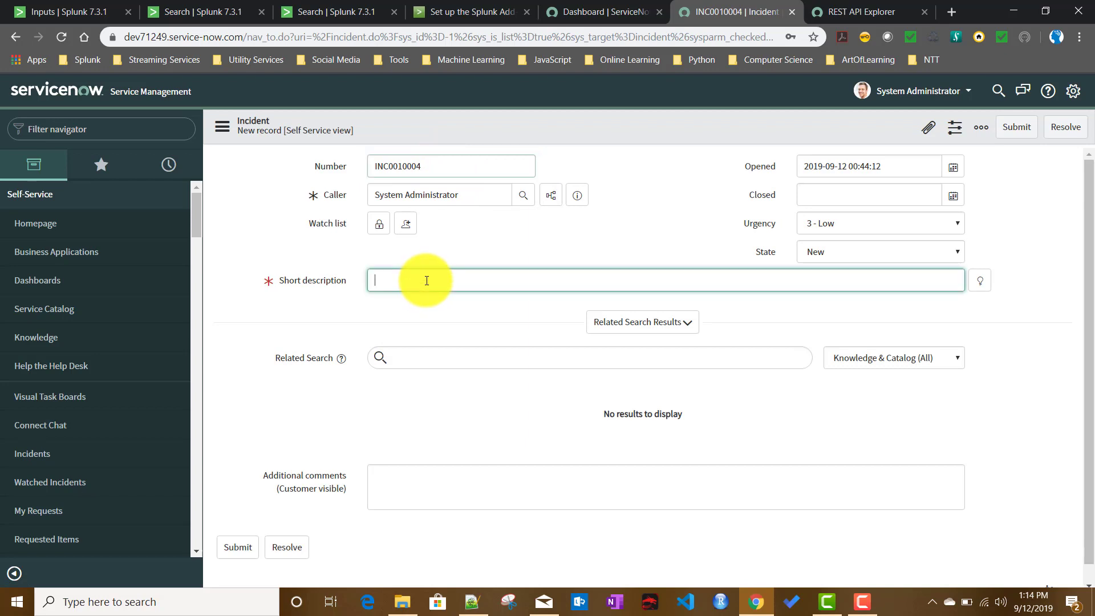
text(In)
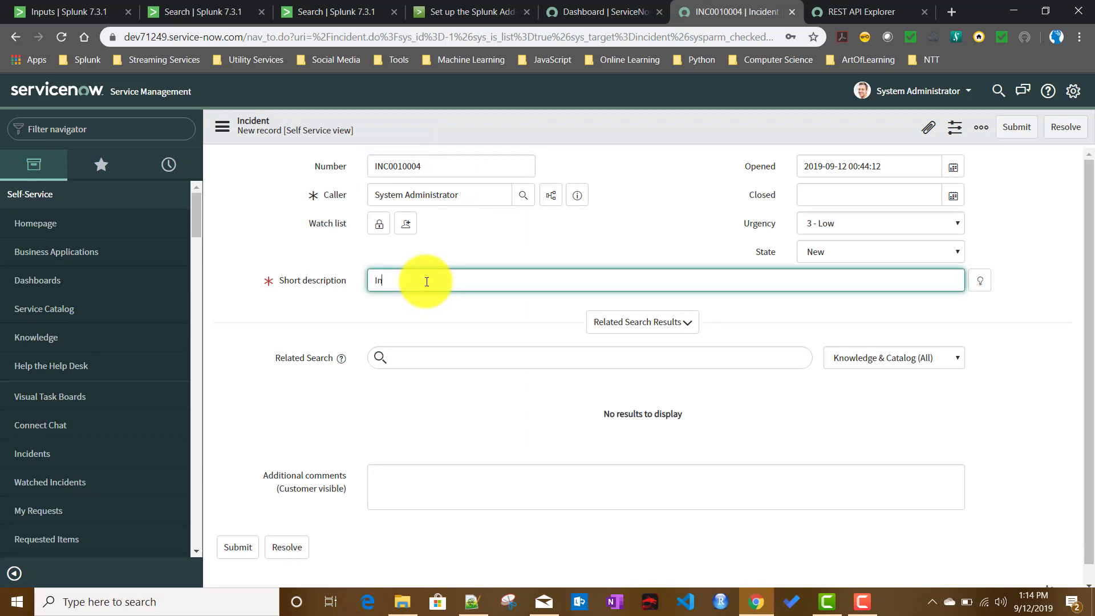
text(cident 5)
key(BackSpace)
text(4)
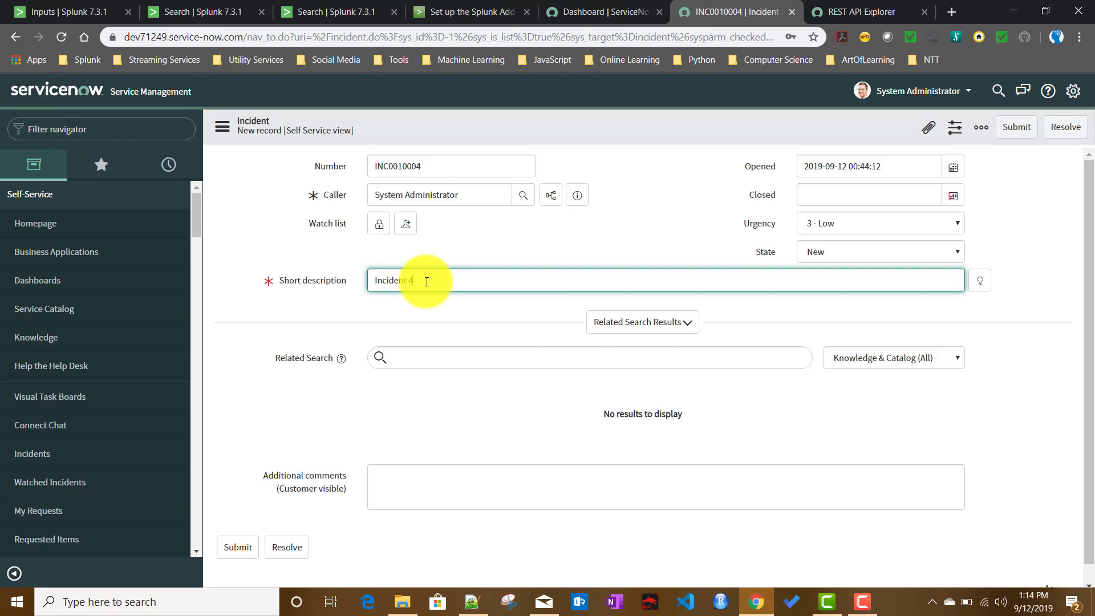
click(433, 487)
text(comment 4)
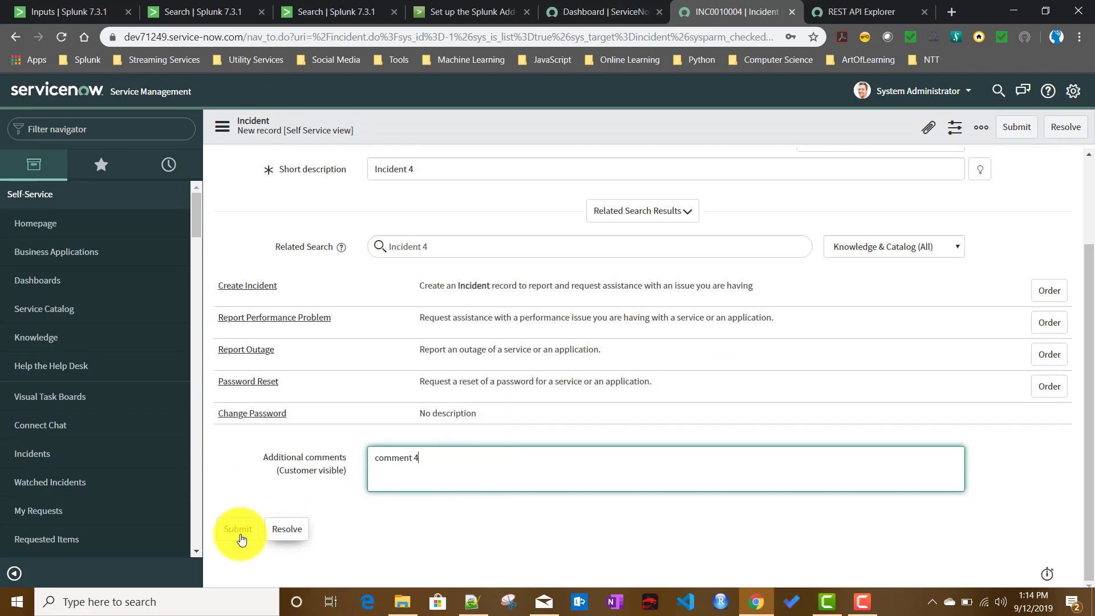
click(239, 535)
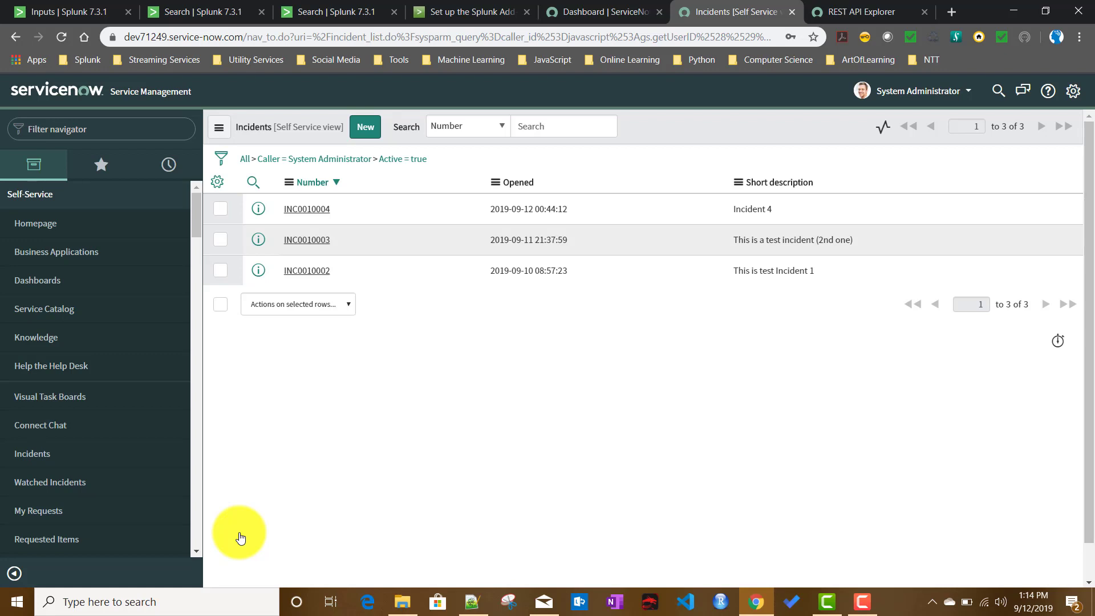
Rerun index=main in Splunk and check the number field now lists three incidents, including Incident 4.
key(ctrl+2)
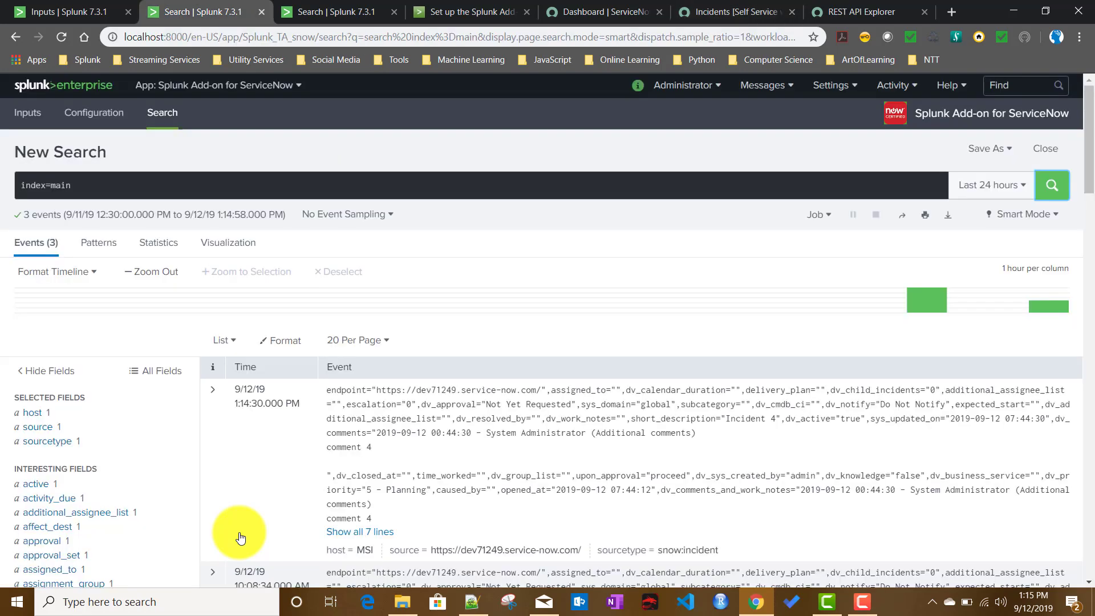
click(1052, 187)
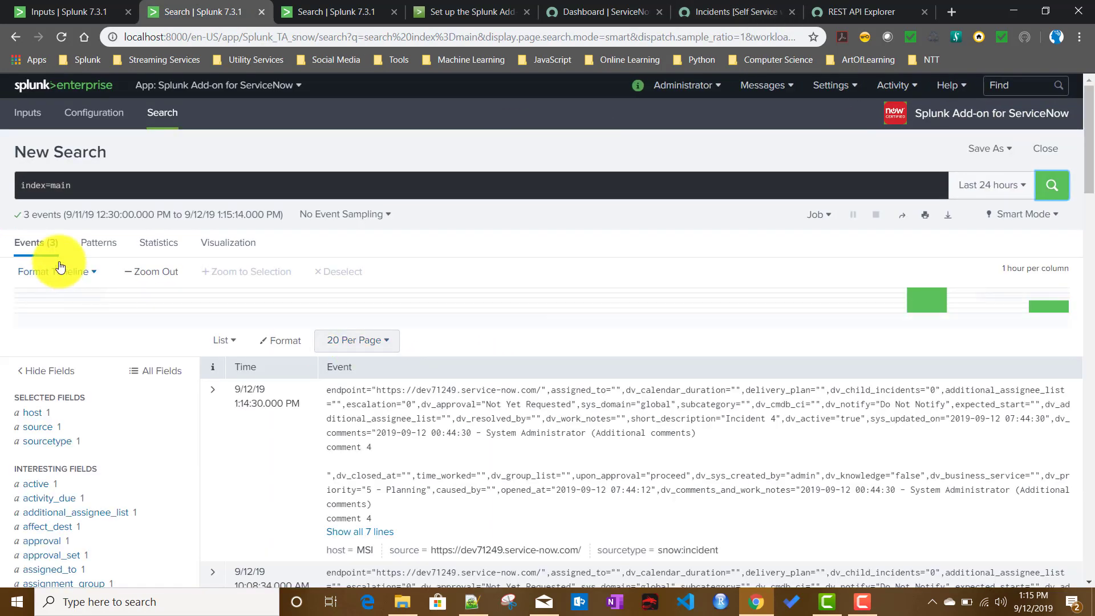
scroll(194, 439, down, 5)
scroll(198, 445, down, 10)
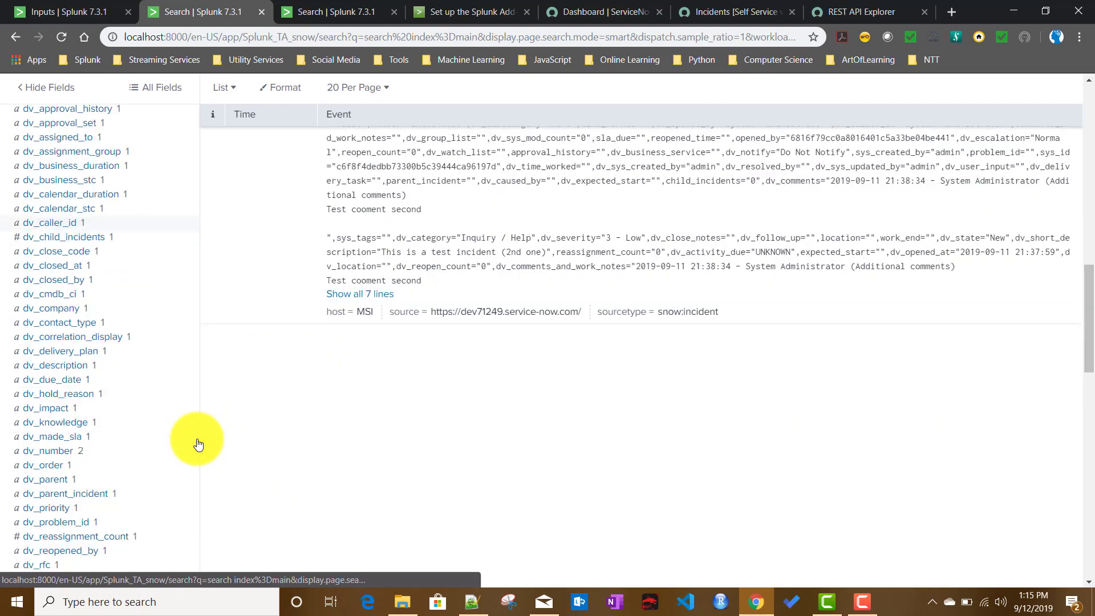
scroll(191, 436, down, 3)
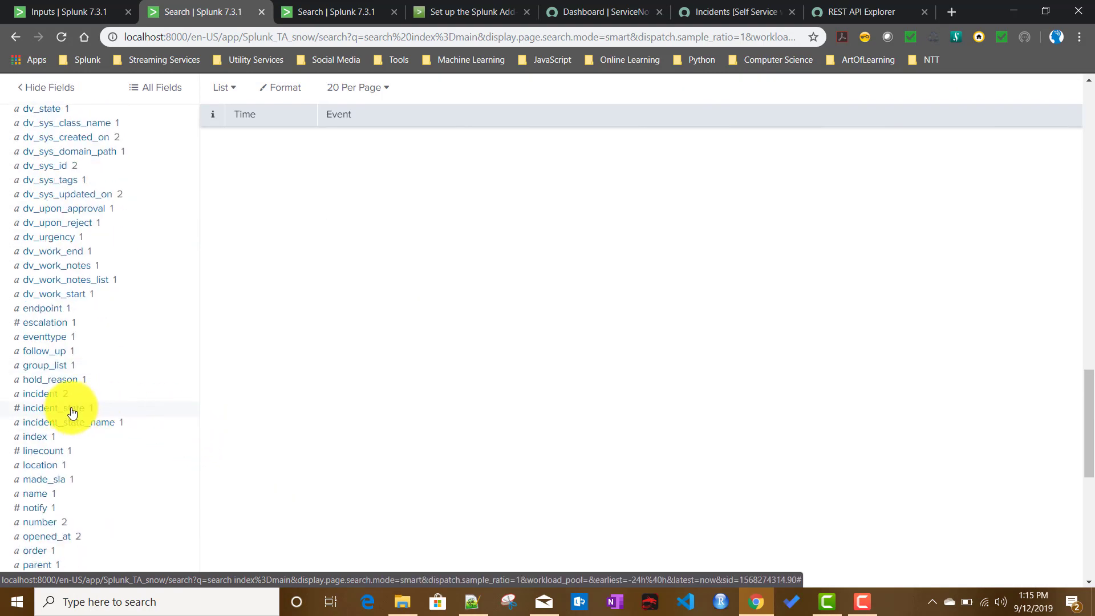
scroll(80, 453, down, 5)
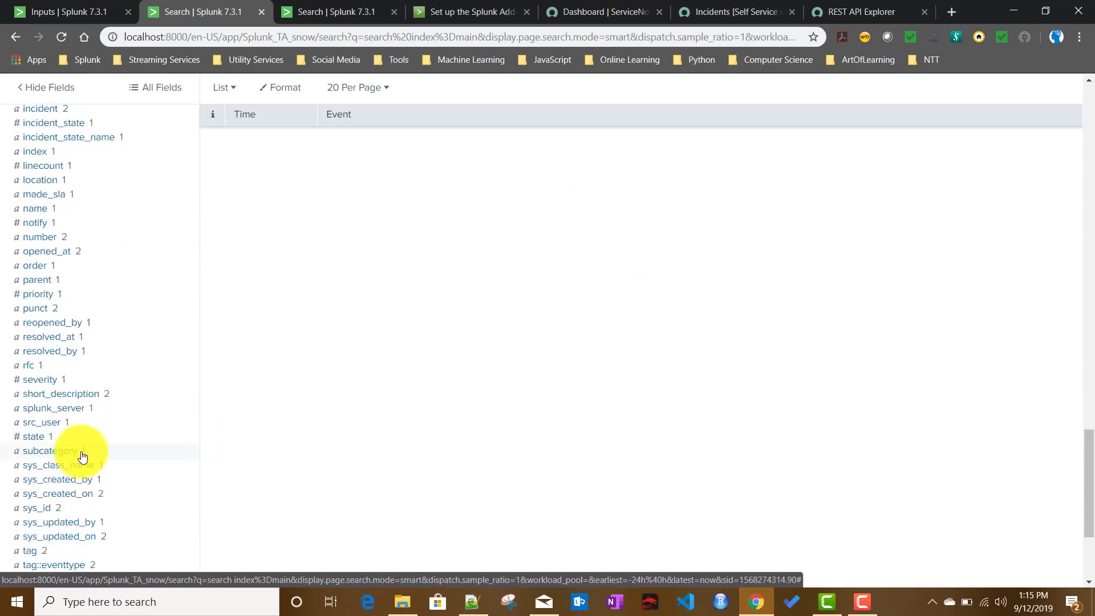
scroll(81, 454, up, 5)
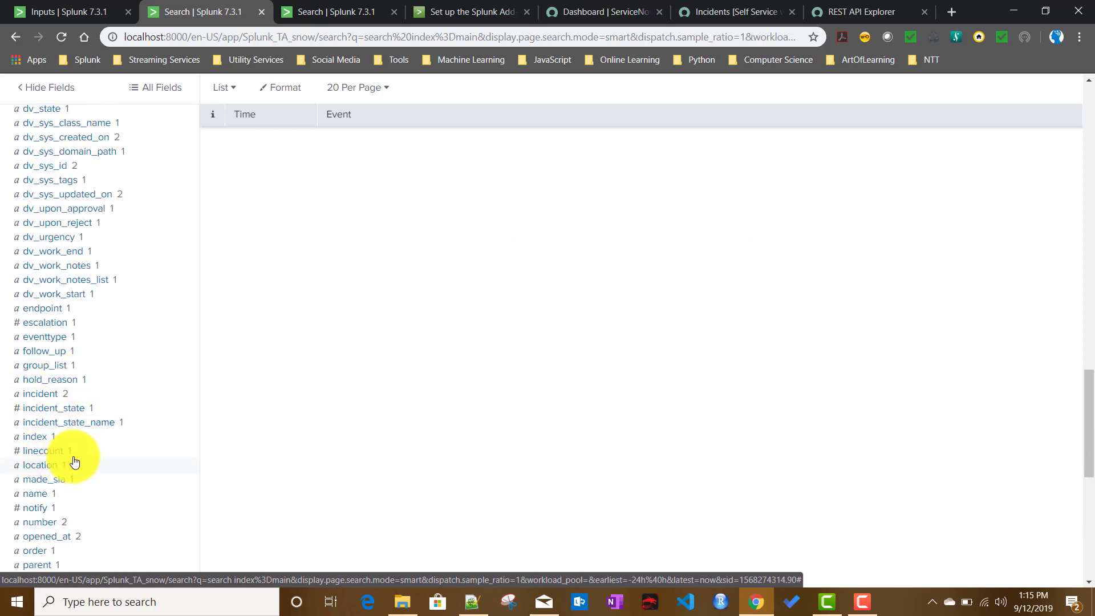
click(43, 525)
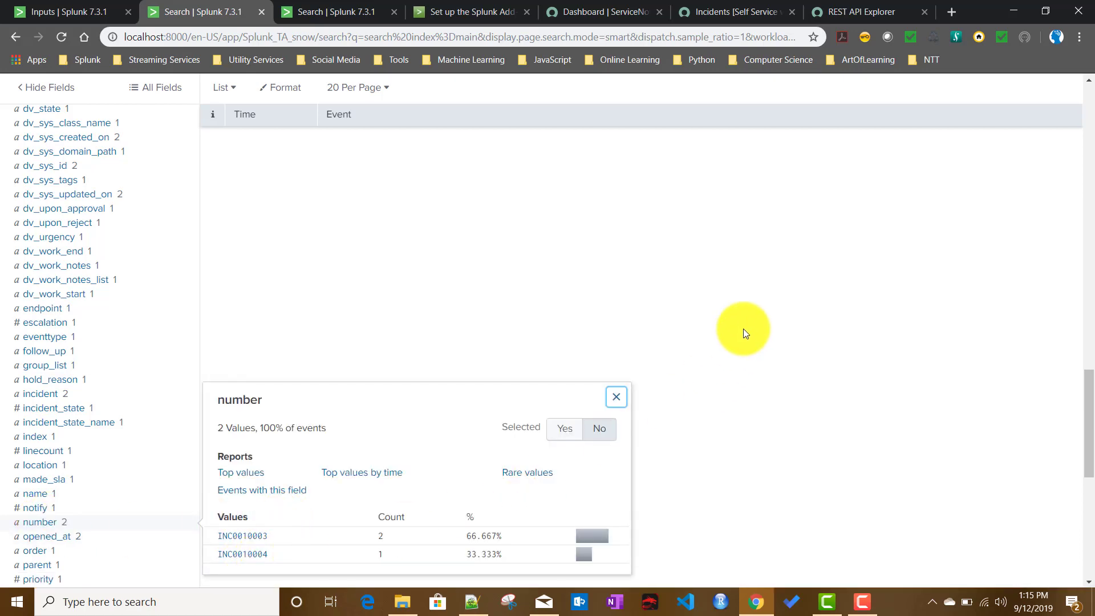
click(704, 297)
scroll(591, 377, up, 7)
scroll(591, 375, up, 5)
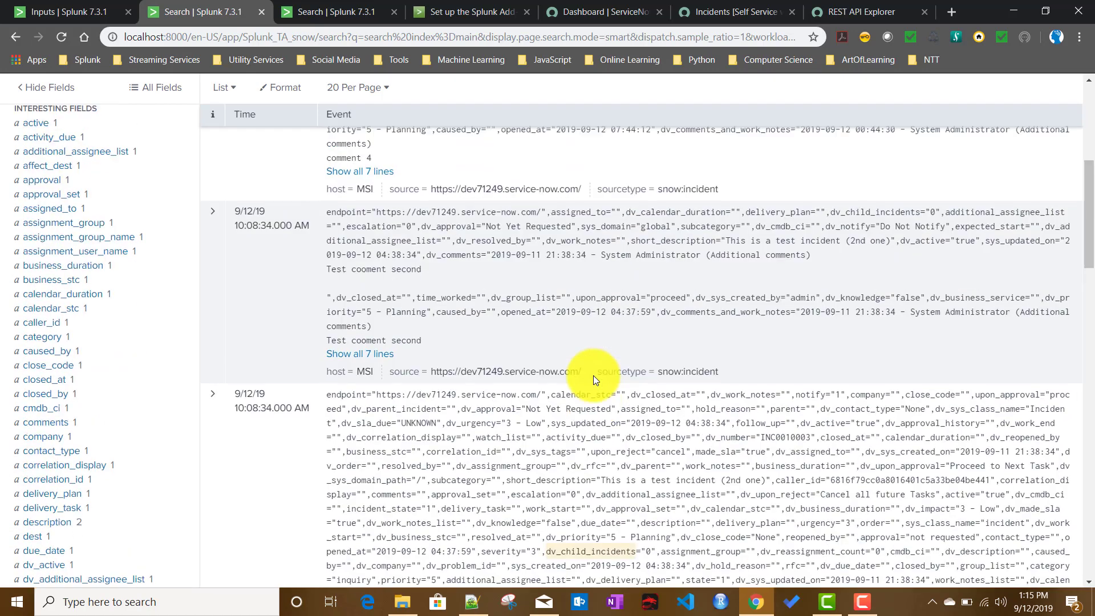
scroll(595, 377, up, 5)
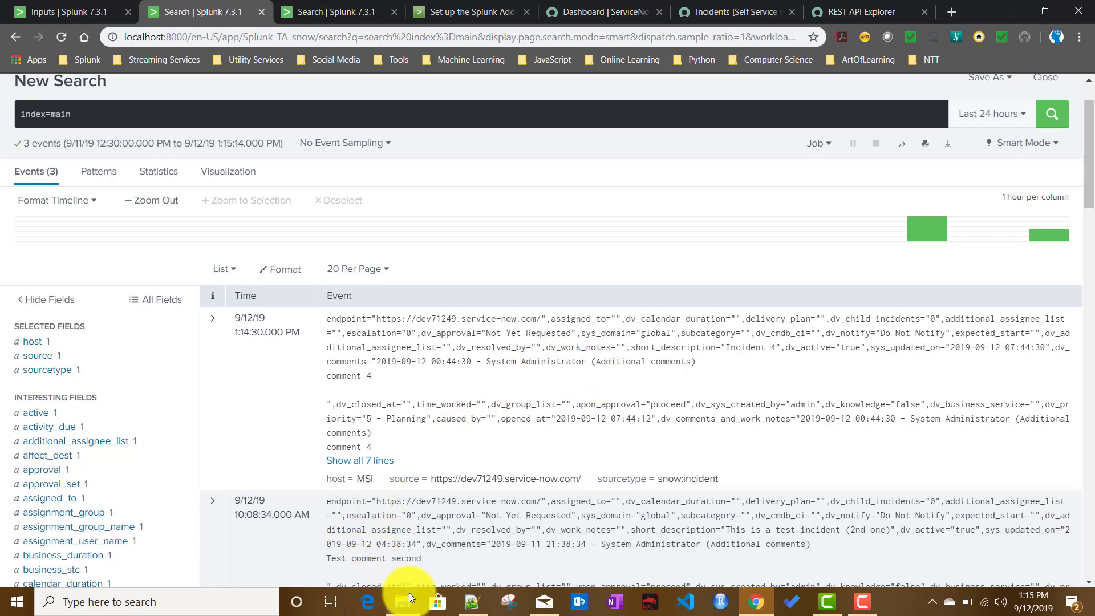
Locate splunk_ta_snow_main.log under Splunk\var\log\splunk in File Explorer, then return to Chrome.
click(406, 608)
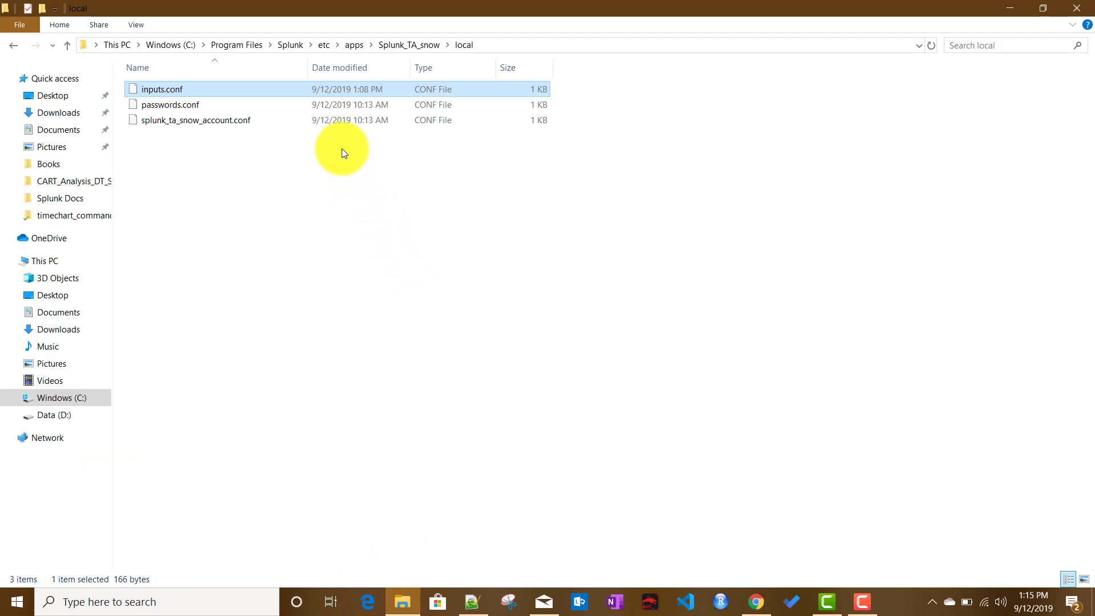
click(290, 45)
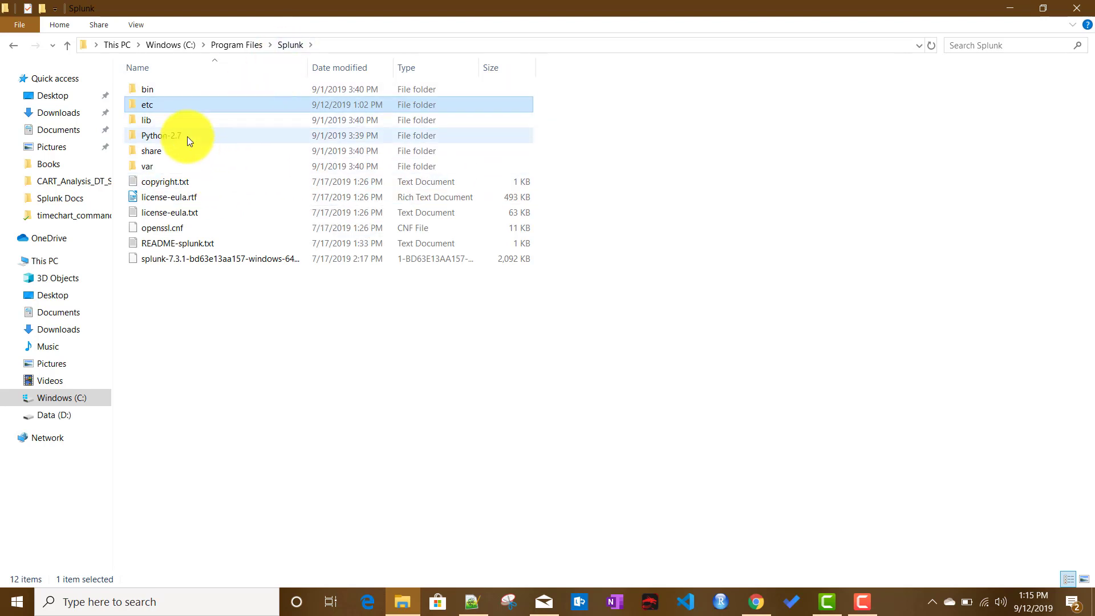
double_click(163, 164)
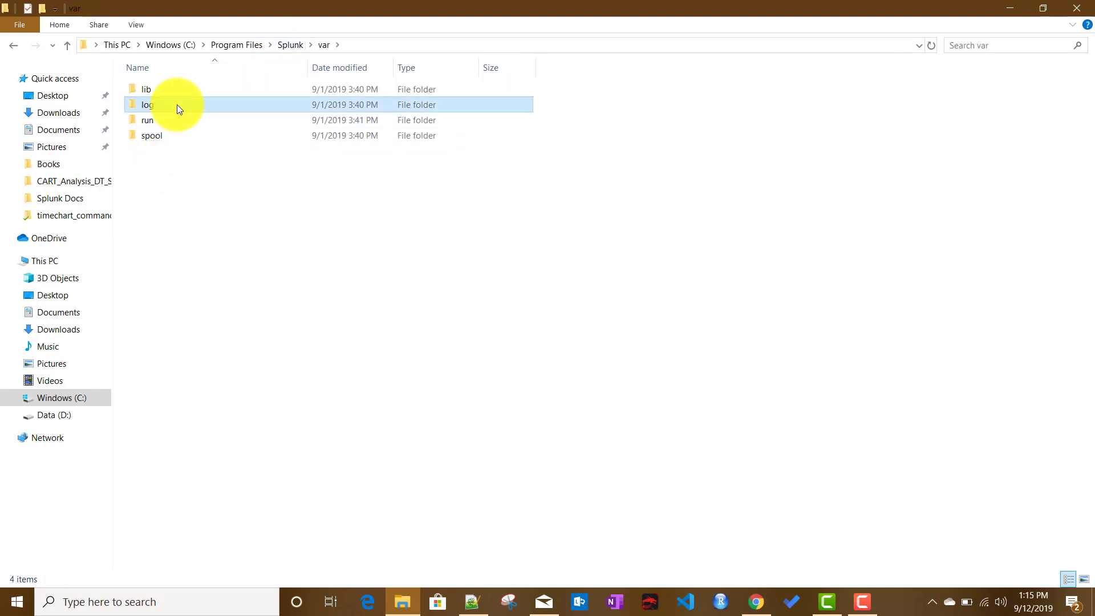
double_click(177, 104)
click(177, 106)
double_click(177, 106)
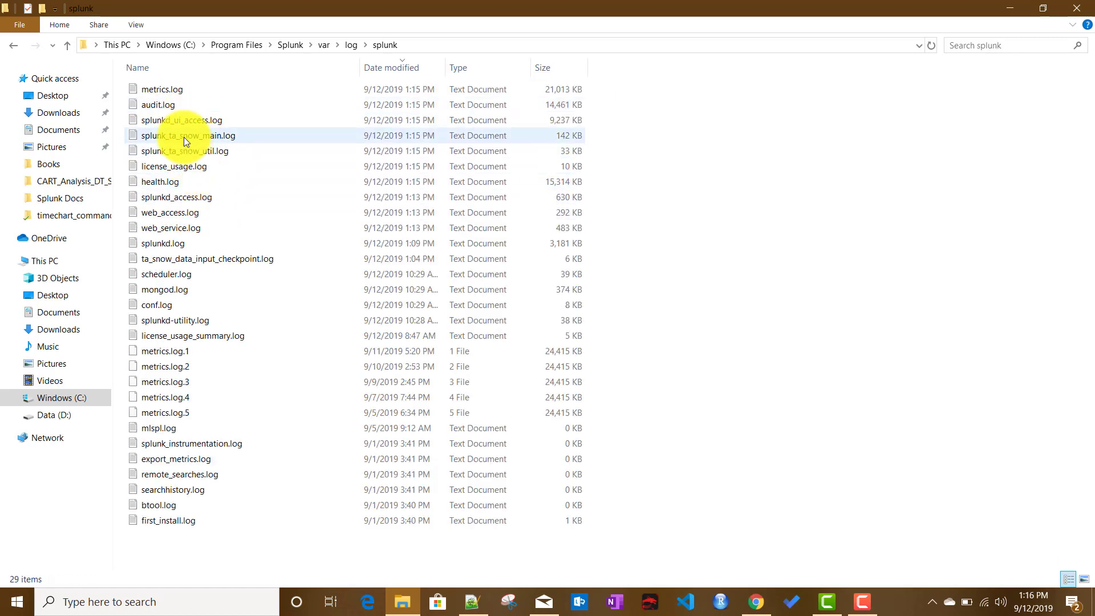
click(183, 138)
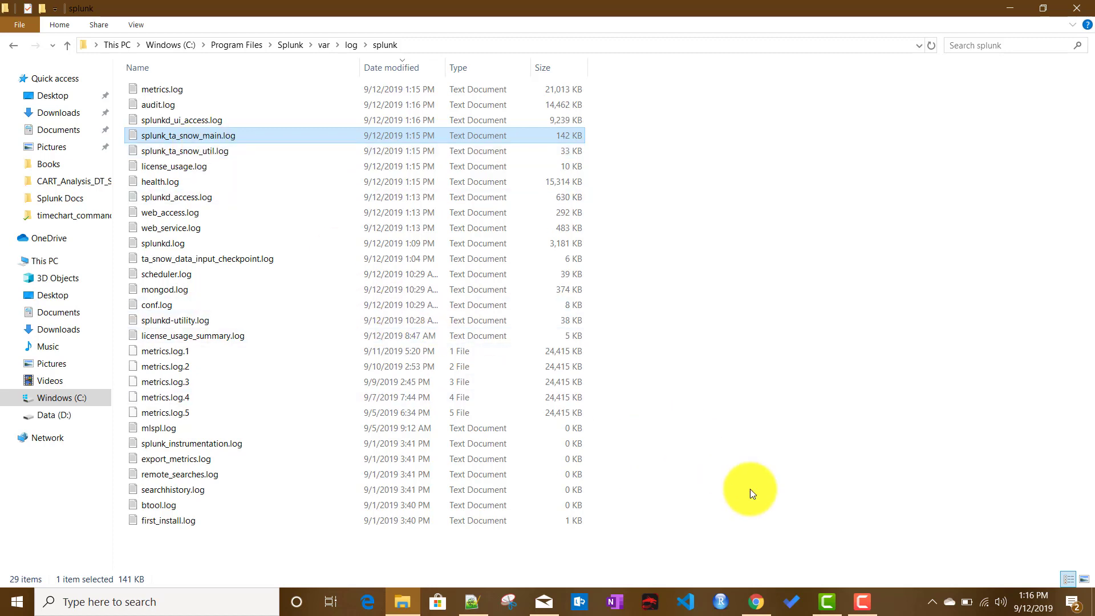
click(761, 600)
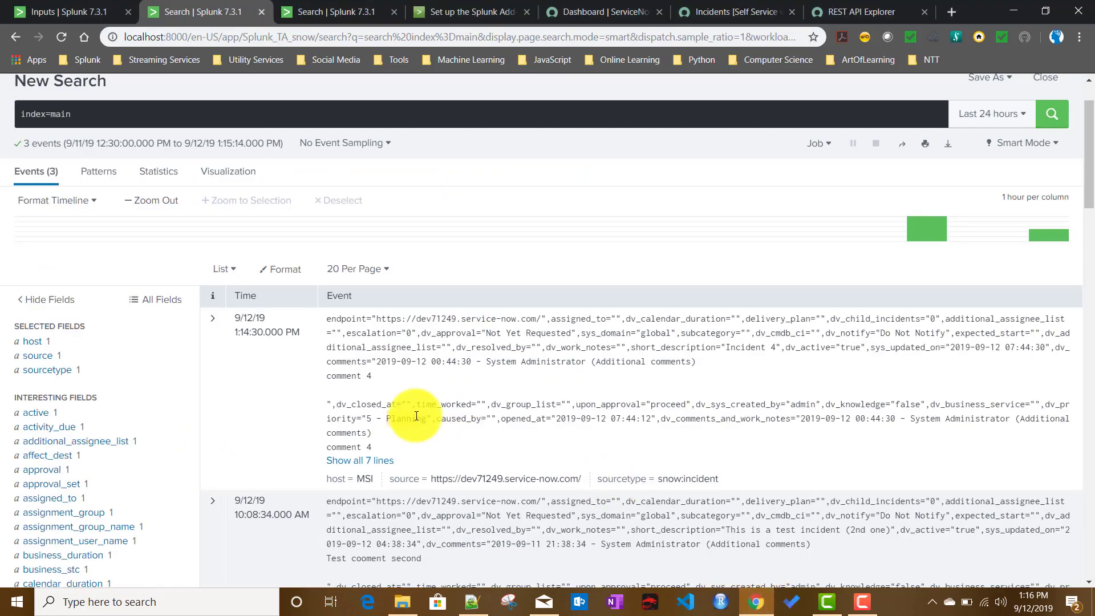
Open Settings > Searches, reports, and alerts and view page 2 of the add-on's saved searches.
scroll(344, 258, up, 2)
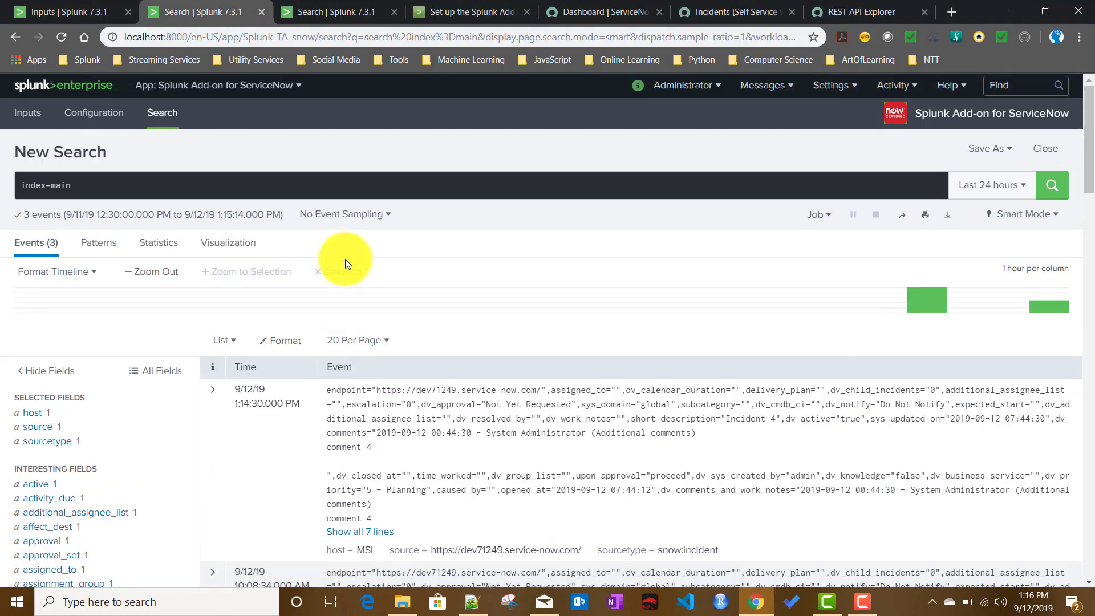
click(831, 85)
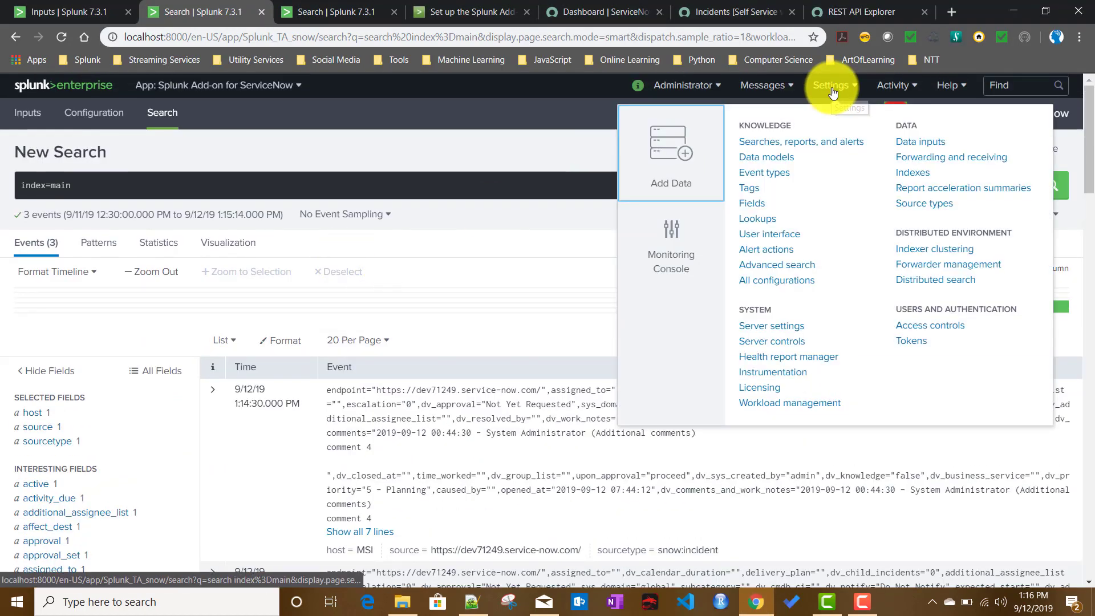
click(799, 142)
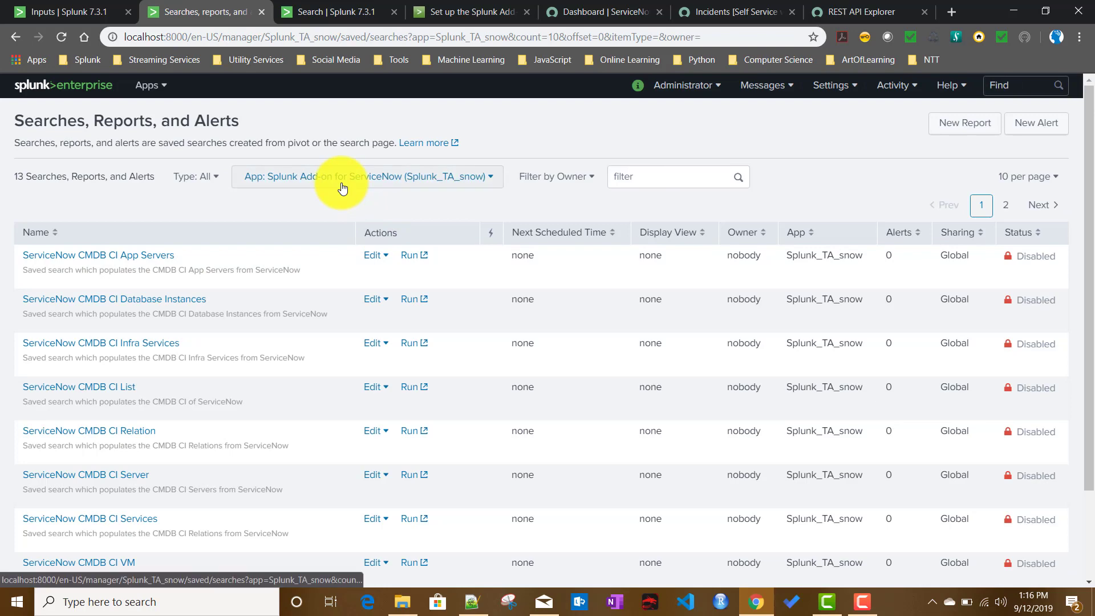
scroll(345, 284, down, 2)
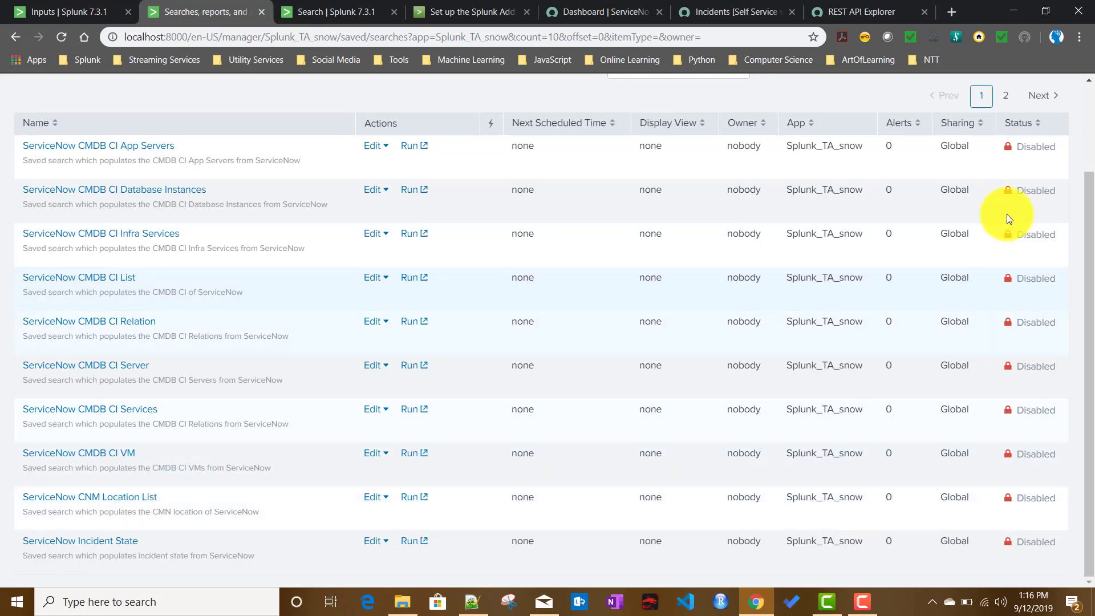
click(1004, 97)
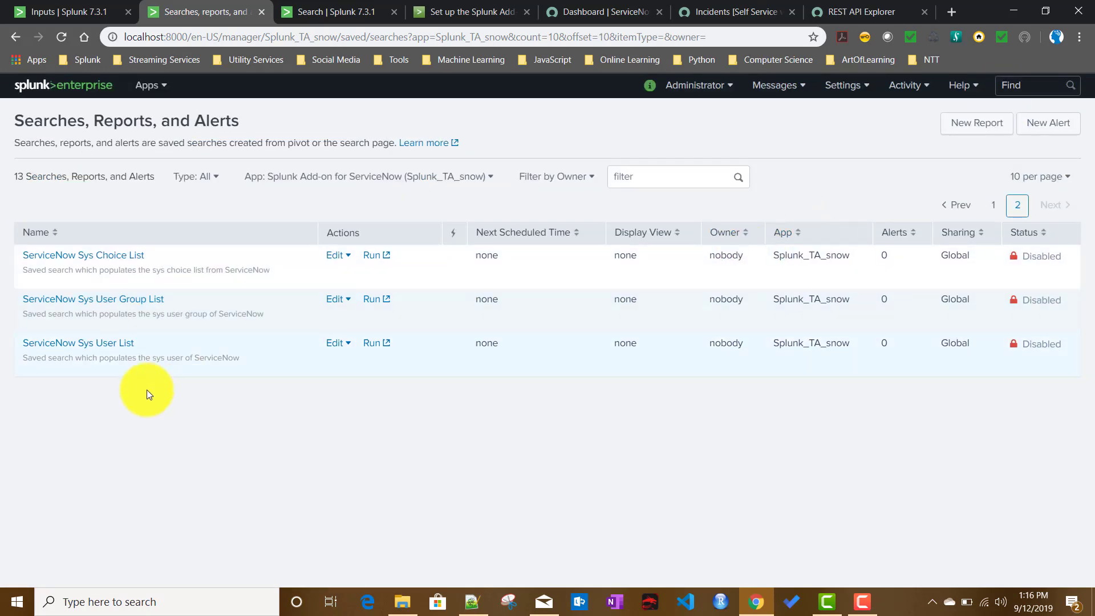
click(59, 349)
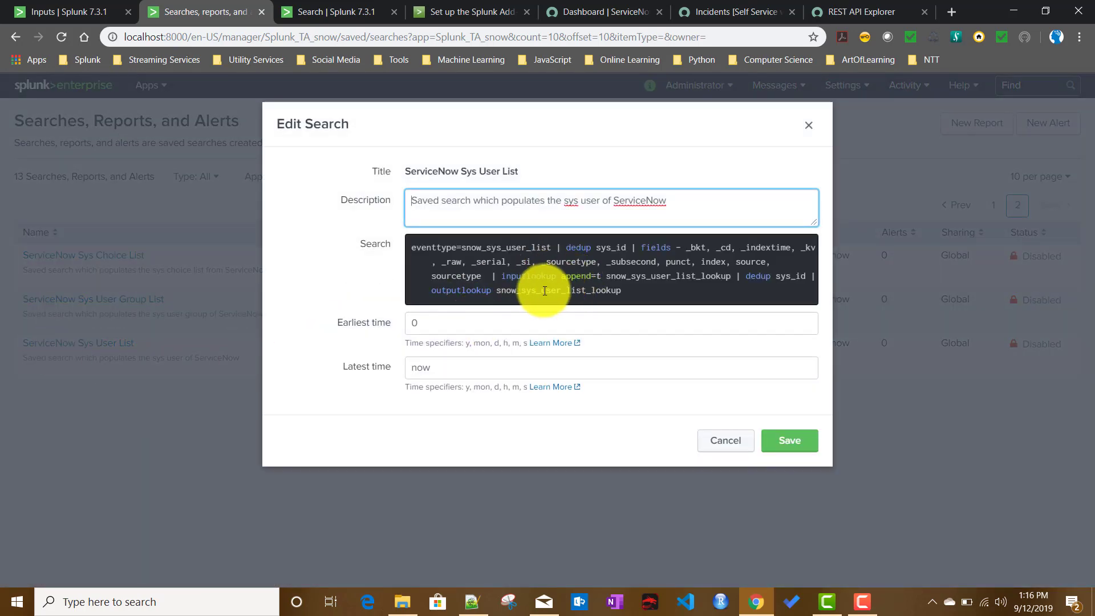
double_click(541, 291)
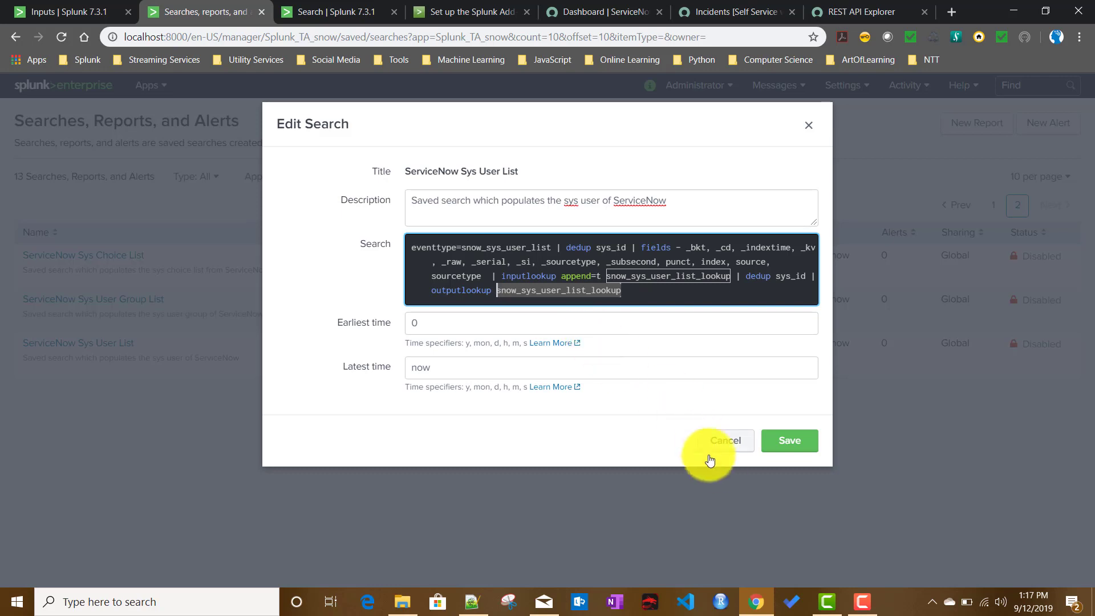
click(727, 446)
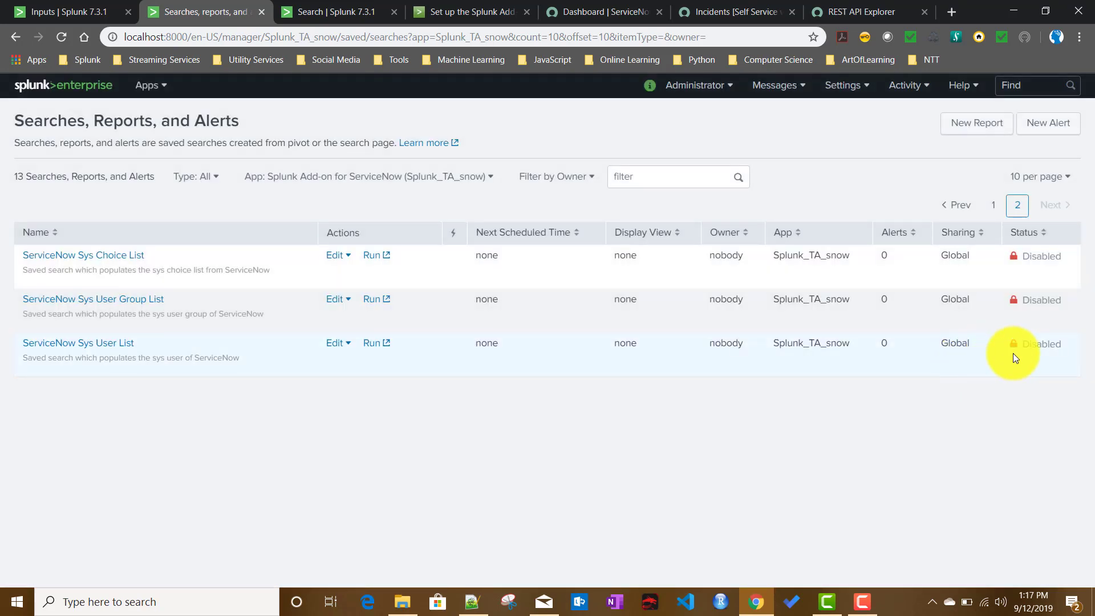